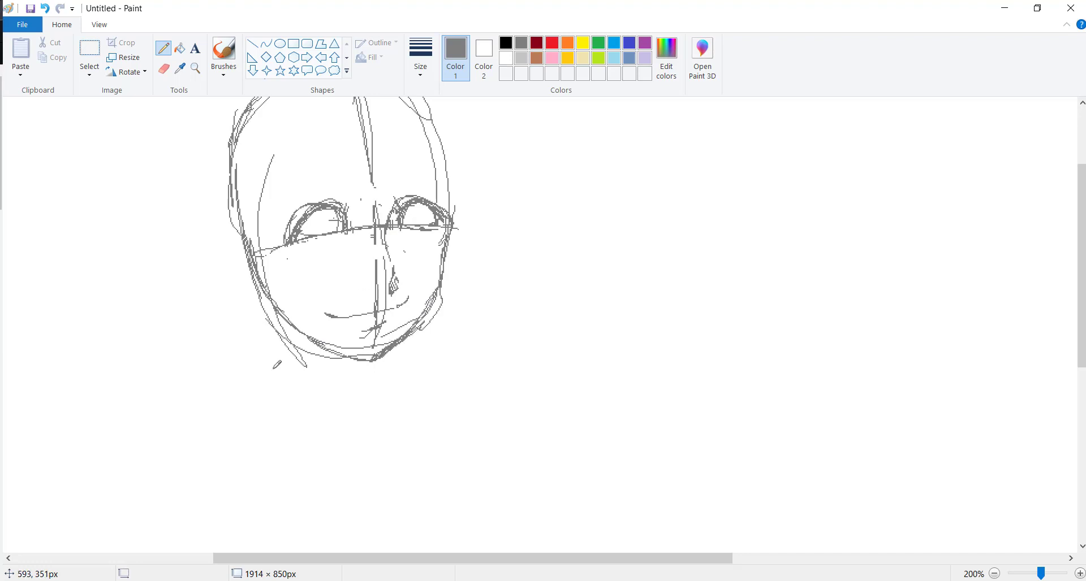
- Sketch the neck and shade beneath the chin, erasing stray guide lines around the lower face
drag(297, 317, 305, 410)
drag(376, 351, 396, 407)
click(164, 68)
drag(339, 348, 384, 265)
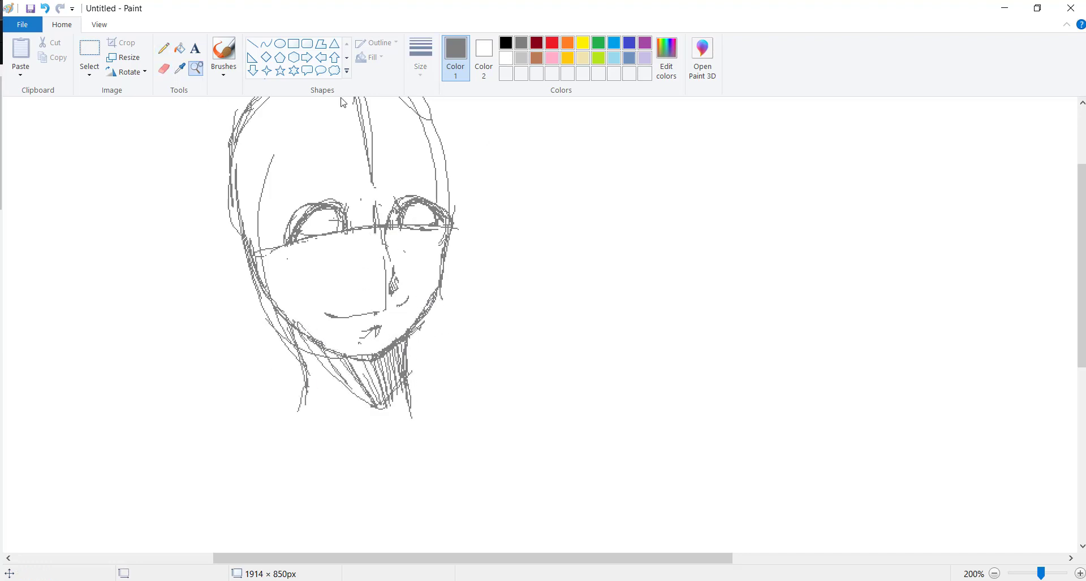
- Select the upper part of the head with the eyes and reposition it slightly
scroll(370, 213, down, 2)
click(89, 56)
drag(232, 101, 466, 262)
drag(427, 148, 431, 160)
- Redraw the face's right contour with pupils and arched eyebrows, and erase the excess neck shading
click(163, 68)
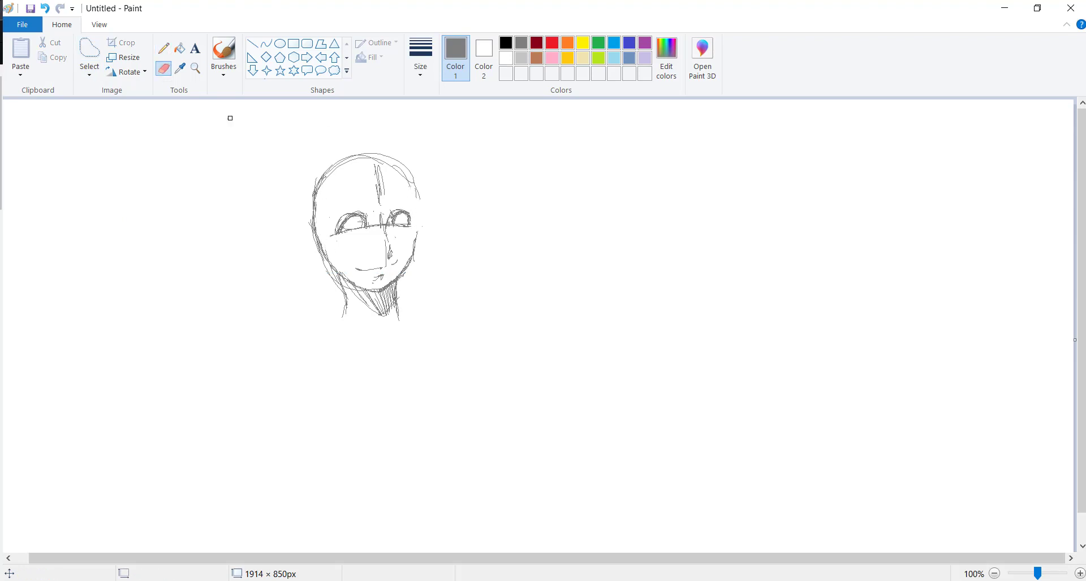
click(163, 48)
drag(399, 277, 422, 214)
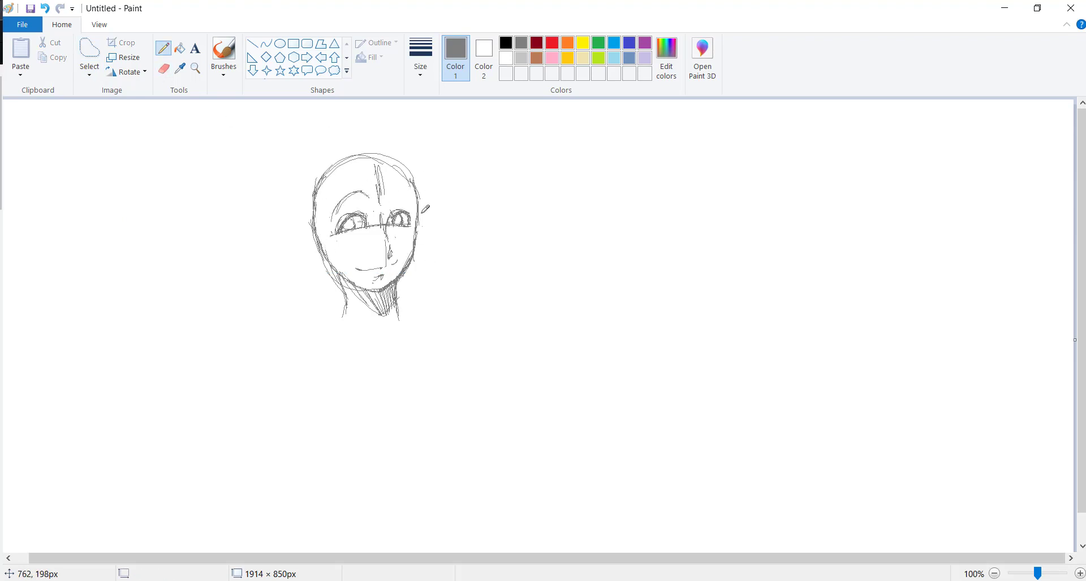
click(163, 69)
drag(398, 283, 384, 314)
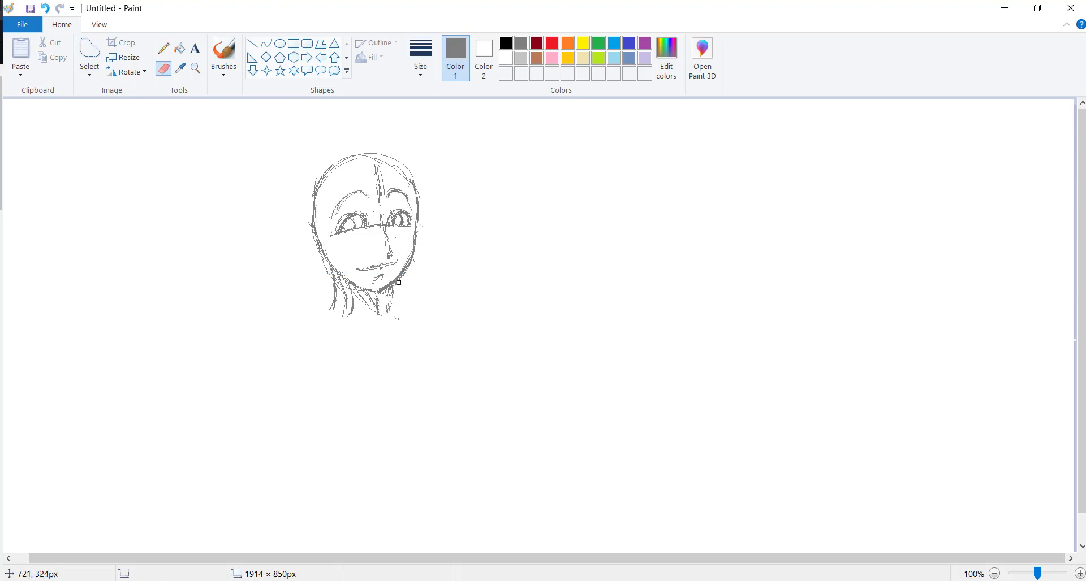
- Sketch the left ear and move the whole head toward the canvas's upper-left area
click(163, 48)
mouse_move(320, 218)
mouse_down()
mouse_move(316, 252)
mouse_move(246, 201)
mouse_up()
key(ctrl+a)
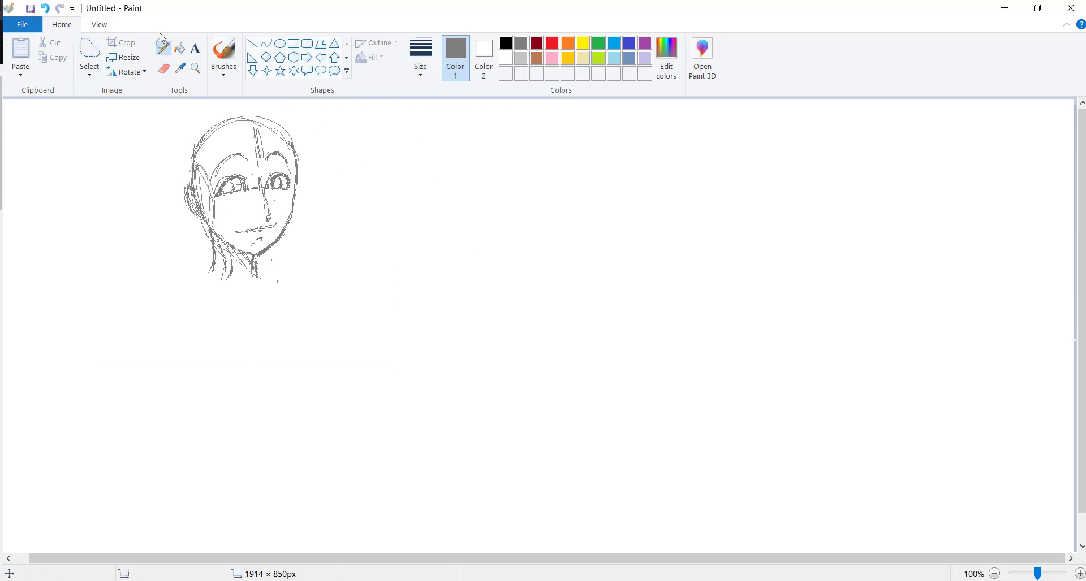
- Sketch the torso below the head with a curved centre line, shoulder line, ribcage oval and shoulder contours
click(163, 48)
drag(244, 300, 288, 540)
drag(162, 278, 303, 273)
drag(195, 285, 190, 401)
mouse_move(277, 280)
mouse_down()
mouse_move(313, 366)
mouse_move(317, 421)
mouse_up()
drag(187, 317, 300, 441)
drag(207, 418, 274, 352)
drag(169, 282, 164, 339)
drag(303, 320, 285, 278)
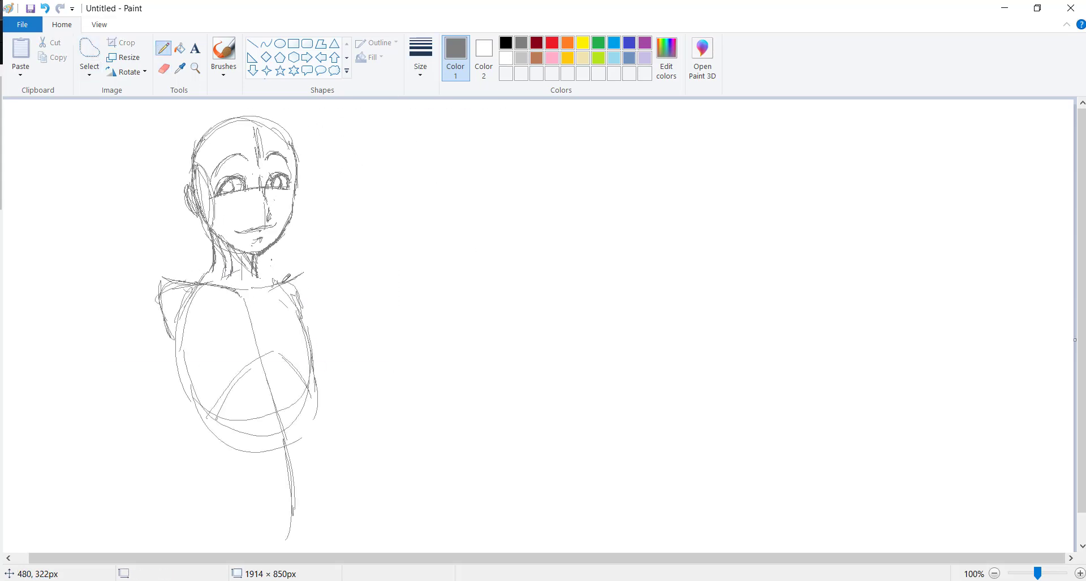
- Sketch the raised arm on the figure's left side with a diamond-shaped hand, forearm, elbow and upper arm
drag(60, 291, 113, 308)
drag(102, 320, 97, 441)
drag(153, 283, 113, 407)
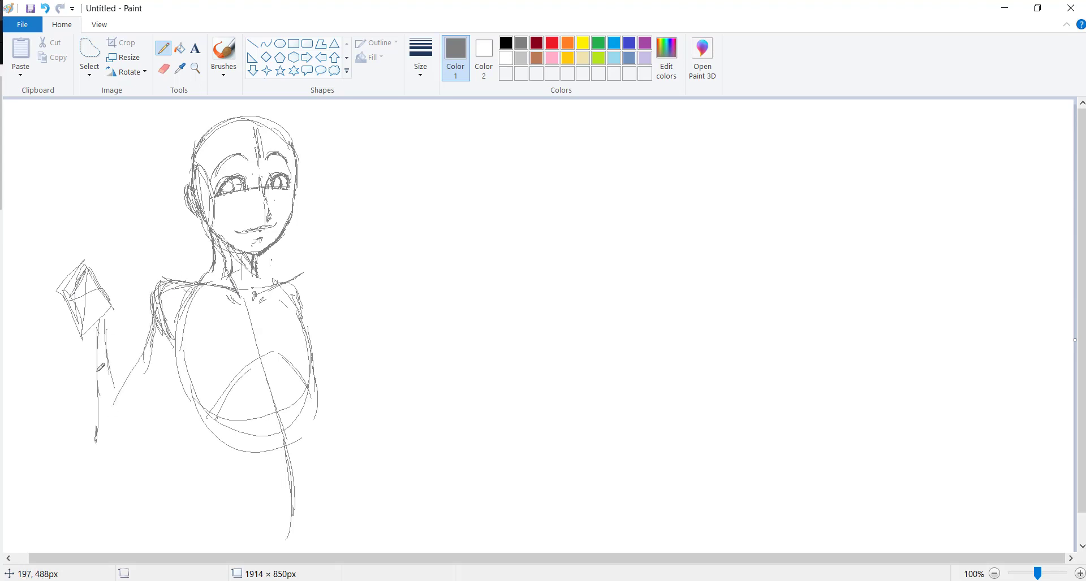
drag(85, 339, 96, 469)
drag(76, 430, 136, 435)
drag(201, 339, 127, 430)
mouse_move(153, 328)
mouse_down()
mouse_move(191, 355)
mouse_move(116, 406)
mouse_up()
- Shift the raised arm's elbow slightly upward and detail its hand with a raised finger
click(89, 50)
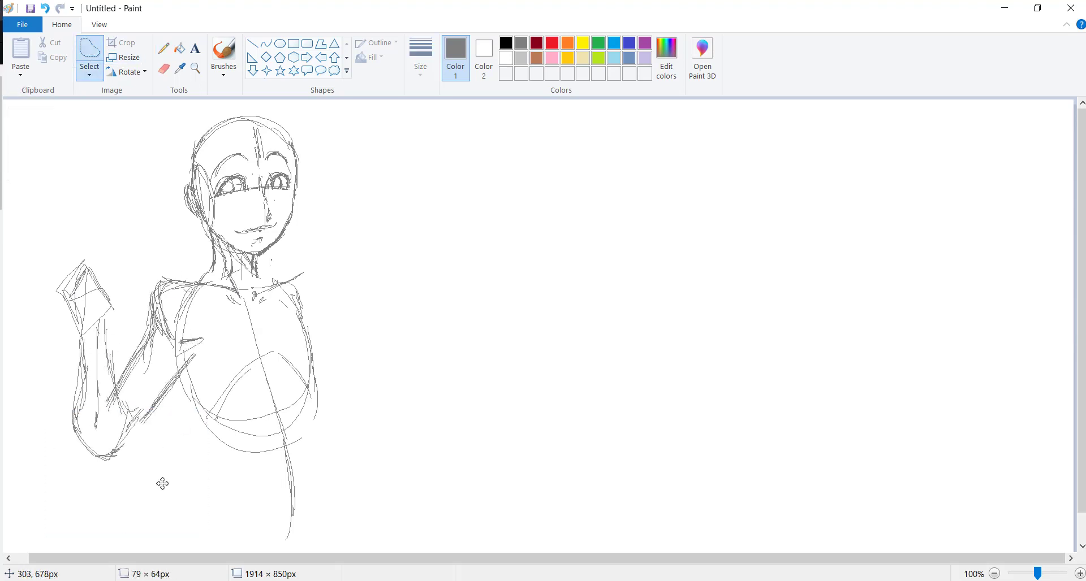
mouse_move(186, 358)
mouse_down()
mouse_move(170, 405)
mouse_move(127, 461)
mouse_up()
mouse_move(81, 490)
mouse_down()
mouse_move(68, 260)
mouse_move(107, 302)
mouse_up()
click(164, 48)
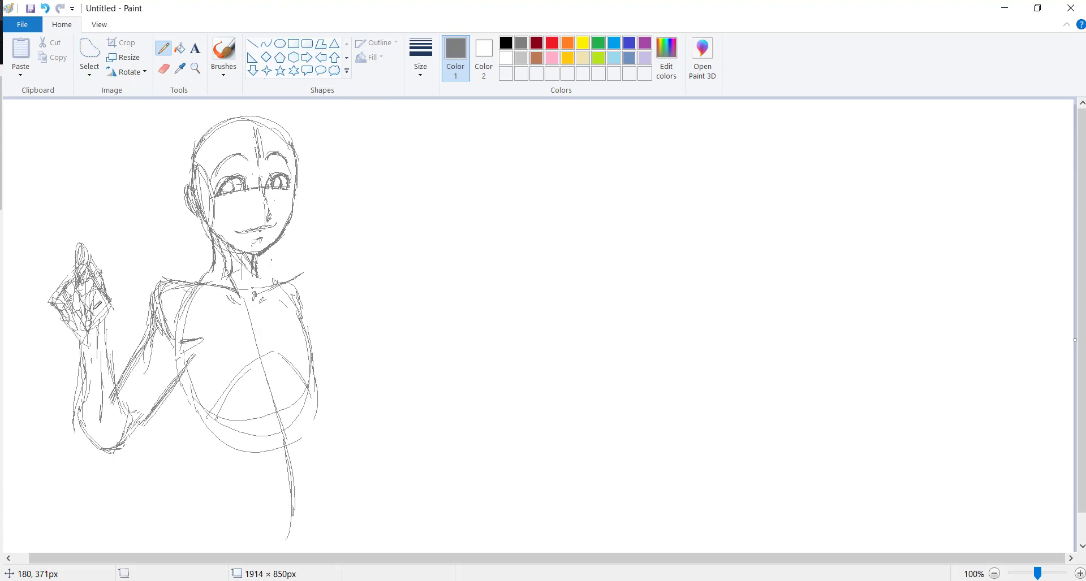
- Sketch the chest contours, neck-to-shoulder lines, waist and flaring hips down to the canvas's lower edge
drag(206, 340, 282, 444)
mouse_move(288, 334)
mouse_down()
mouse_move(317, 427)
mouse_move(294, 424)
mouse_up()
drag(164, 280, 223, 266)
mouse_move(258, 271)
mouse_down()
mouse_move(271, 277)
mouse_move(300, 430)
mouse_up()
drag(224, 409, 161, 514)
drag(315, 427, 351, 548)
drag(239, 450, 201, 553)
drag(173, 497, 151, 547)
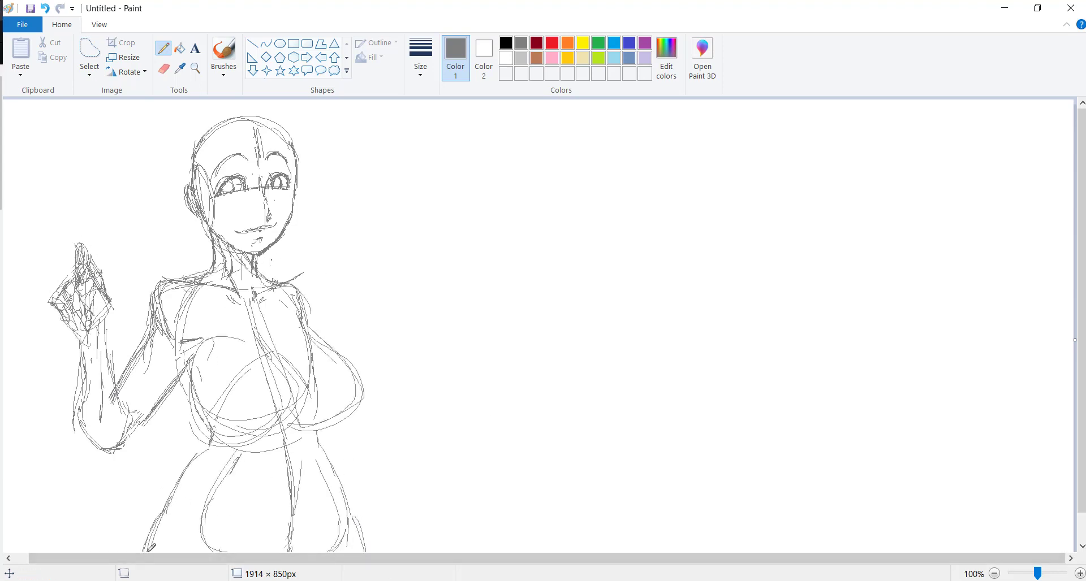
- Rework the mouth into fuller lips and erase the stray lines beside the neck and right shoulder
click(89, 54)
mouse_move(225, 215)
mouse_down()
mouse_move(339, 266)
mouse_move(299, 286)
mouse_move(343, 260)
mouse_move(373, 304)
mouse_move(341, 251)
mouse_move(382, 303)
mouse_up()
click(164, 48)
click(164, 68)
mouse_move(294, 243)
mouse_down()
mouse_move(316, 294)
mouse_move(362, 282)
mouse_move(379, 300)
mouse_up()
- Sketch a short, rounded hair outline with a fringe band around the head
click(164, 48)
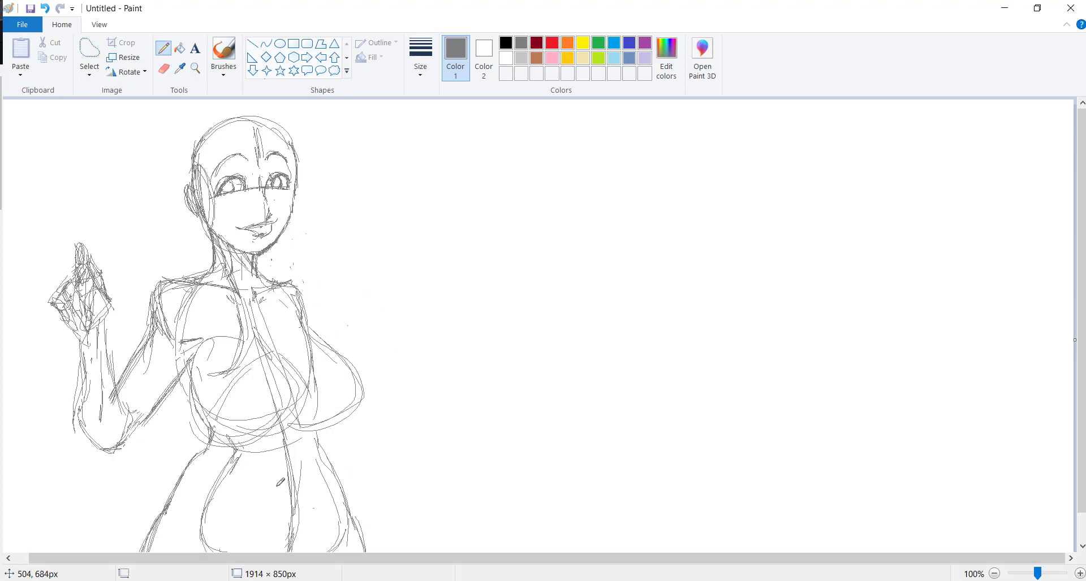
mouse_move(187, 107)
mouse_down()
mouse_move(205, 218)
mouse_move(305, 192)
mouse_move(222, 141)
mouse_move(168, 164)
mouse_up()
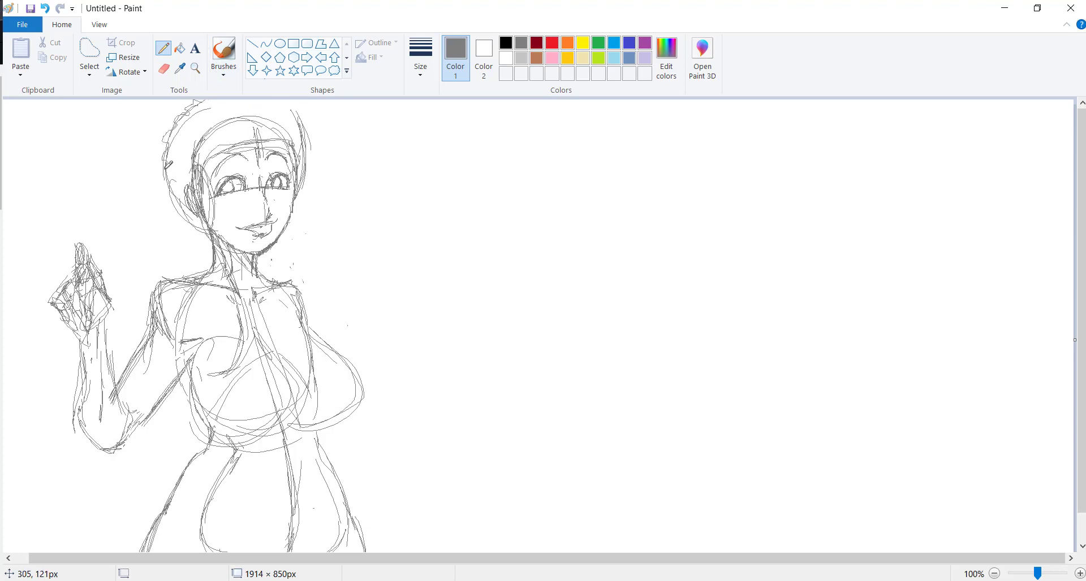
- Erase the facial guide lines around the nose and redraw the nose and an open mouth
click(164, 69)
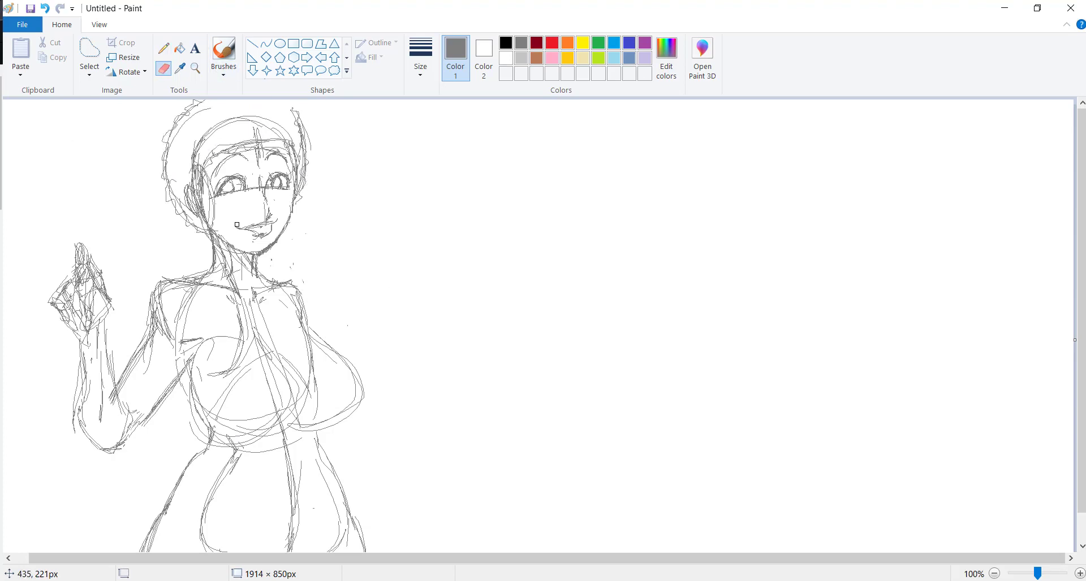
drag(264, 186, 266, 218)
click(164, 48)
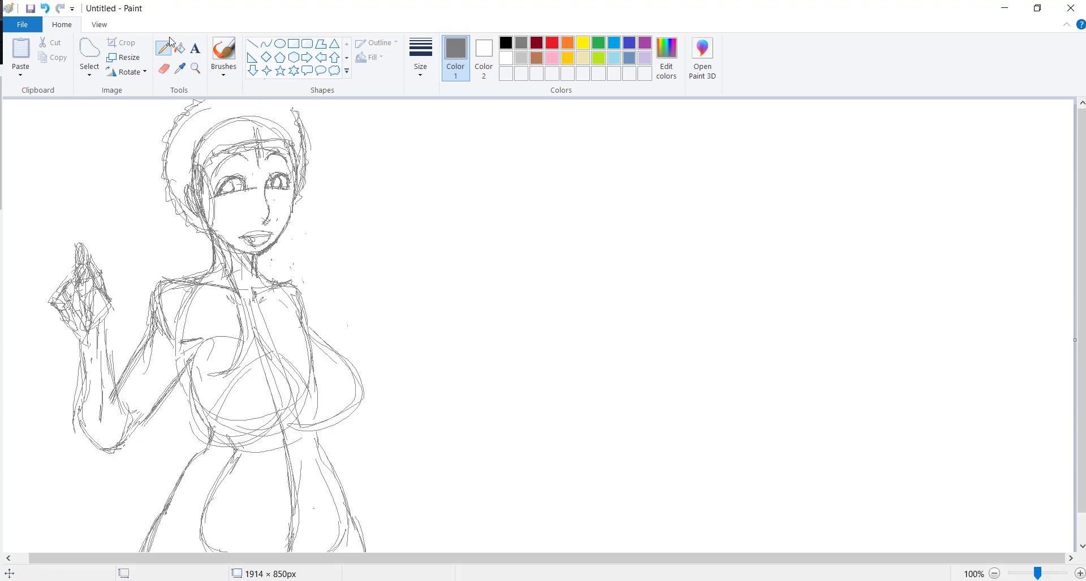
- Adjust the selected mouth and chin area and redraw the right jawline up to the cheek
click(90, 51)
drag(208, 218, 294, 272)
click(163, 49)
drag(289, 222, 293, 179)
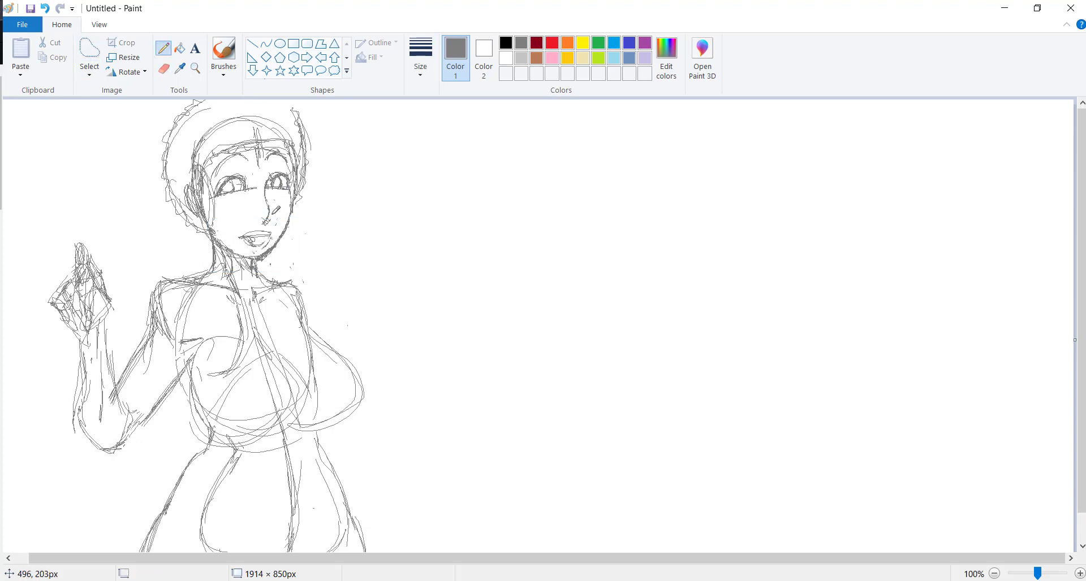
- Sketch the right arm stretched outward with an elbow circle, forearm, wrist circle and open hand
drag(282, 285, 390, 398)
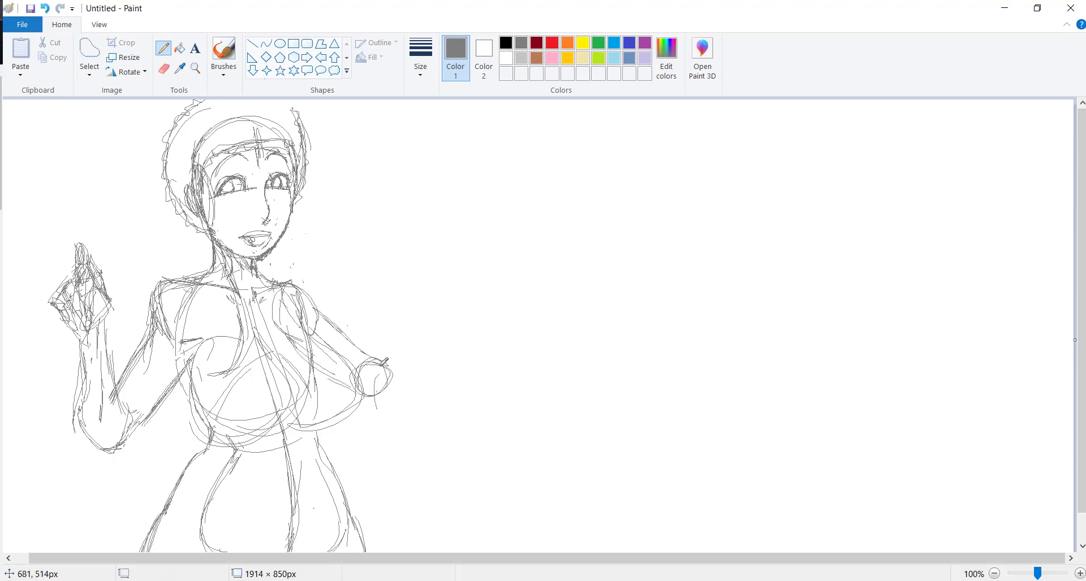
mouse_move(361, 362)
mouse_down()
mouse_move(407, 386)
mouse_move(389, 405)
mouse_move(458, 401)
mouse_move(464, 452)
mouse_move(531, 435)
mouse_up()
mouse_move(463, 446)
mouse_down()
mouse_move(528, 437)
mouse_move(481, 475)
mouse_up()
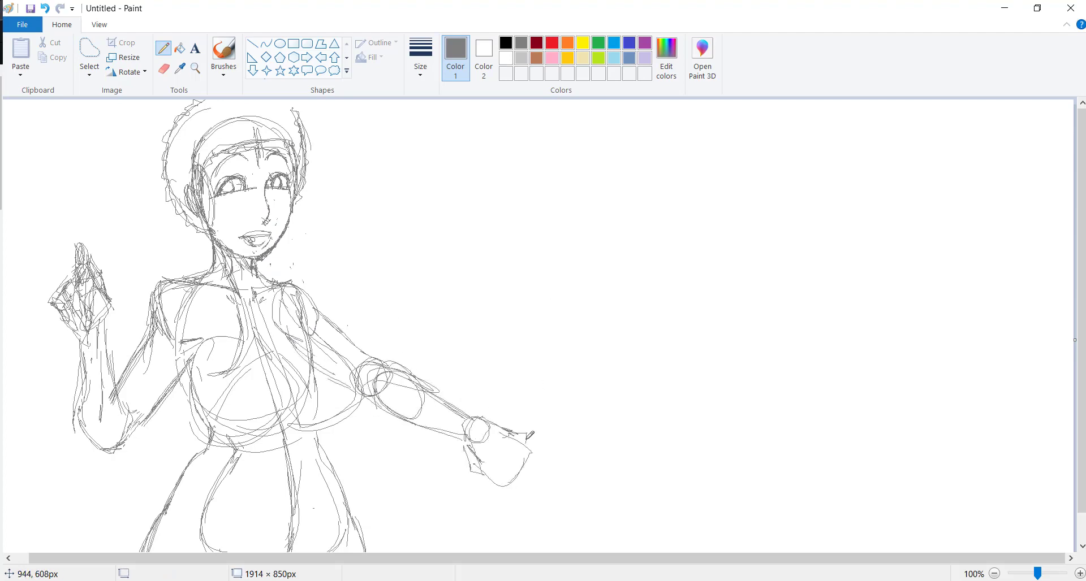
drag(505, 432, 539, 445)
drag(468, 456, 485, 495)
drag(509, 453, 551, 475)
- Erase the right forearm and hand and replace them with a round elbow and a foreshortened fist
mouse_move(486, 486)
mouse_down()
mouse_move(537, 441)
mouse_move(395, 385)
mouse_move(399, 406)
mouse_move(452, 419)
mouse_move(384, 424)
mouse_up()
click(169, 72)
click(279, 44)
key(ctrl+z)
click(169, 53)
mouse_move(376, 355)
mouse_down()
mouse_move(395, 396)
mouse_move(362, 403)
mouse_move(388, 397)
mouse_up()
drag(390, 418, 419, 435)
drag(407, 436, 421, 439)
- Select the raised hand on the left arm and delete it
click(89, 54)
drag(23, 218, 145, 362)
key(Delete)
- Sketch a rounded fist on the raised forearm and a bent thigh with knee beside the right hip
click(164, 48)
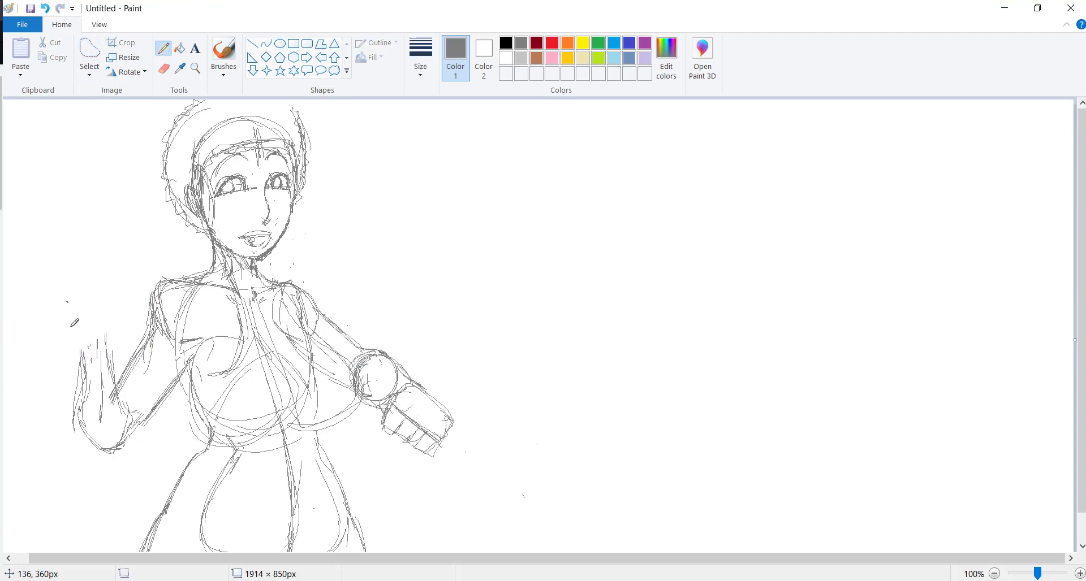
mouse_move(74, 345)
mouse_down()
mouse_move(116, 291)
mouse_move(113, 305)
mouse_up()
mouse_move(93, 294)
mouse_down()
mouse_move(64, 312)
mouse_move(92, 301)
mouse_up()
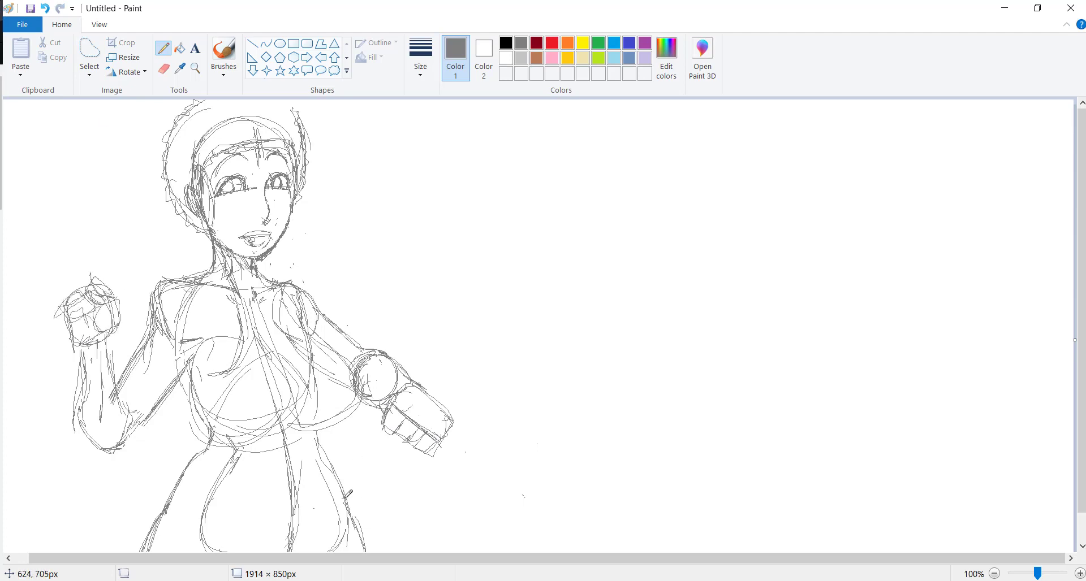
mouse_move(368, 526)
mouse_down()
mouse_move(560, 464)
mouse_move(565, 552)
mouse_up()
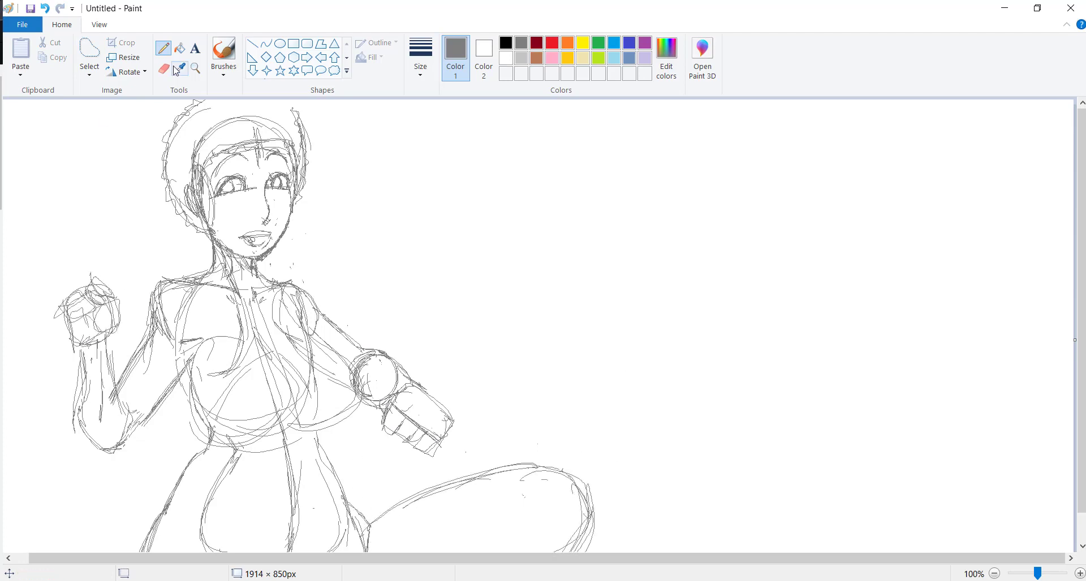
- Draw red clothing lines for the collar, sleeves, side seams, hips and the stocking on the bent leg
drag(170, 278, 196, 355)
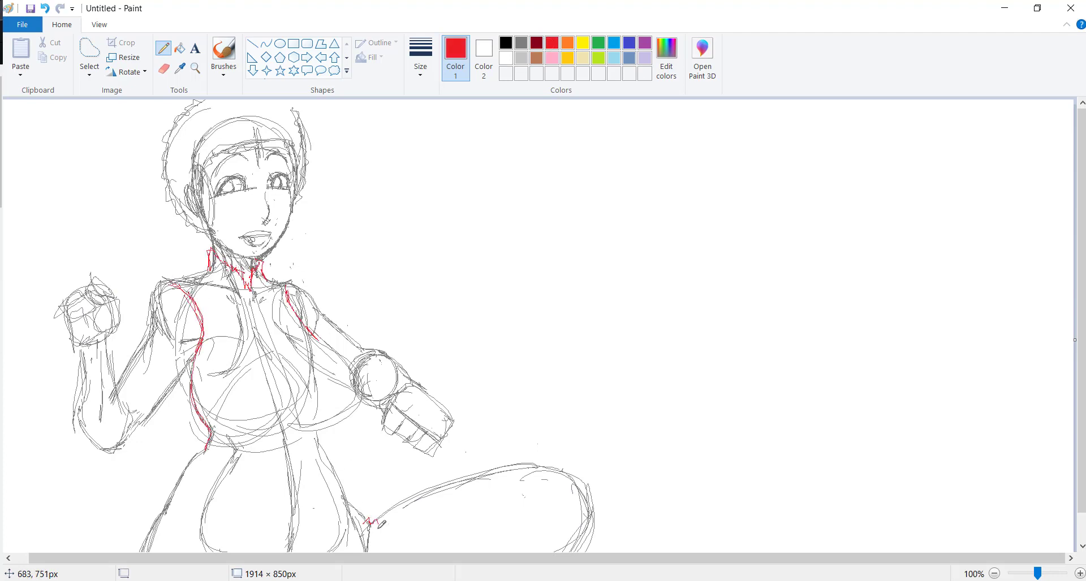
drag(376, 551, 375, 521)
drag(317, 429, 346, 551)
mouse_move(326, 551)
mouse_down()
mouse_move(376, 519)
mouse_move(457, 552)
mouse_up()
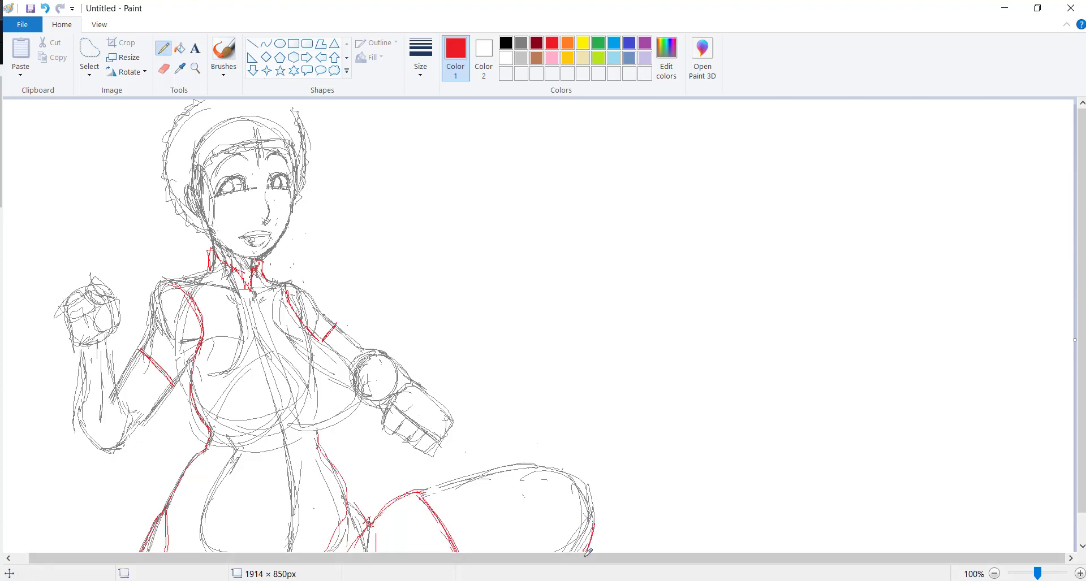
drag(419, 491, 564, 474)
mouse_move(469, 481)
mouse_down()
mouse_move(588, 511)
mouse_move(591, 534)
mouse_up()
- Select the knee part of the bent leg and move it inward to shorten the thigh
click(90, 54)
drag(494, 376, 710, 552)
drag(632, 407, 587, 407)
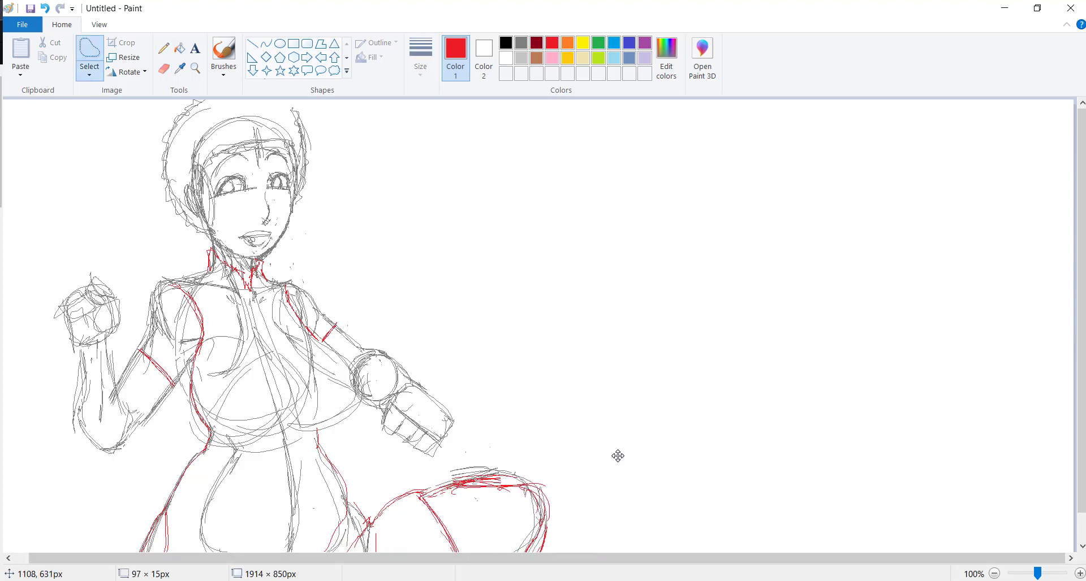
- Draw the nose in black with the Pencil over the face sketch
click(196, 68)
click(506, 42)
click(357, 205)
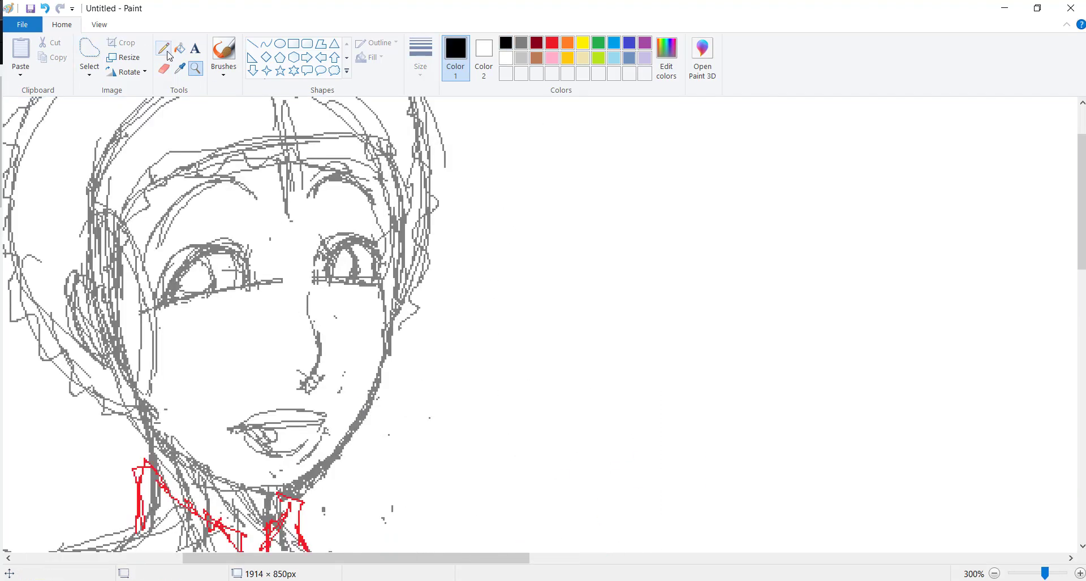
click(164, 50)
drag(309, 288, 315, 384)
click(195, 68)
right_click(283, 226)
click(483, 57)
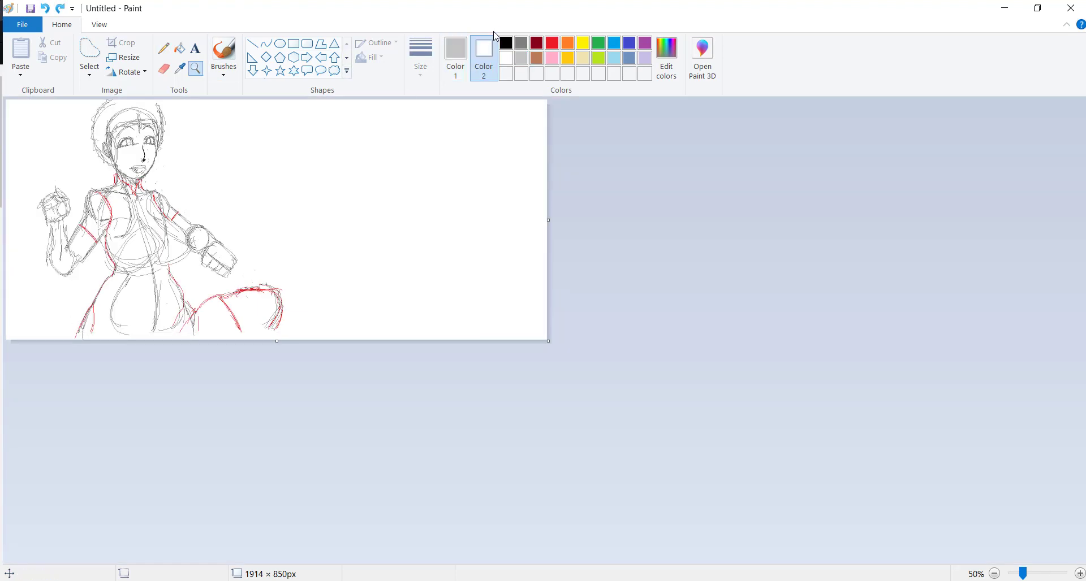
click(163, 68)
click(455, 56)
click(505, 58)
click(483, 57)
click(520, 58)
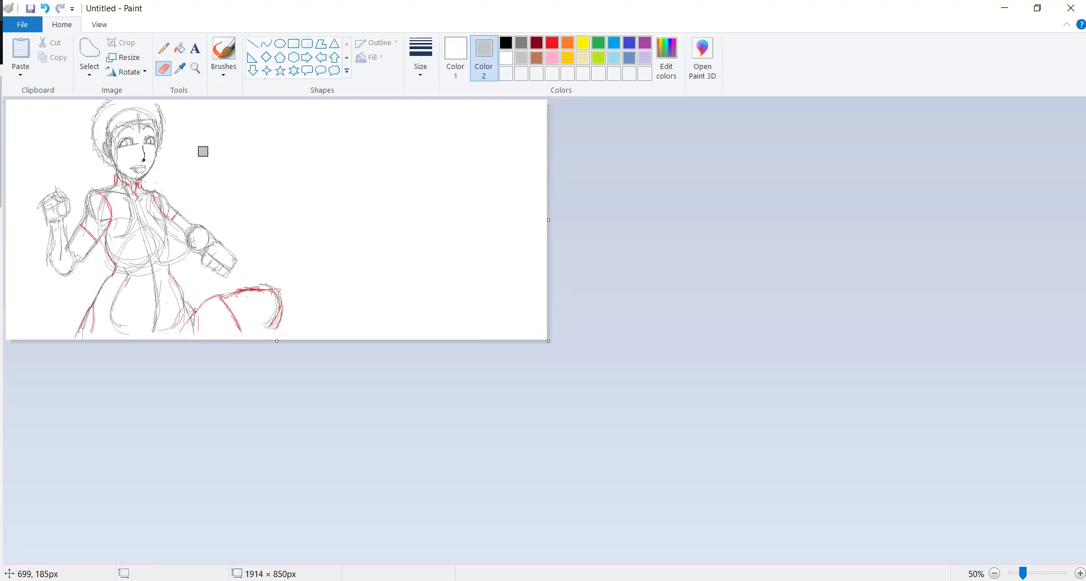
click(456, 57)
click(520, 58)
click(484, 57)
click(506, 58)
click(456, 56)
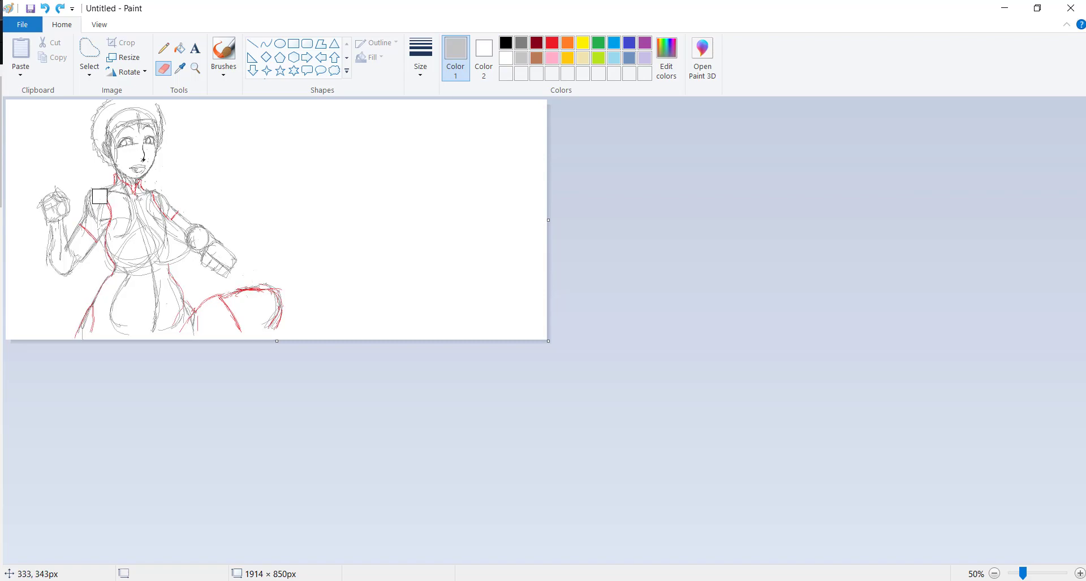
click(505, 58)
click(483, 56)
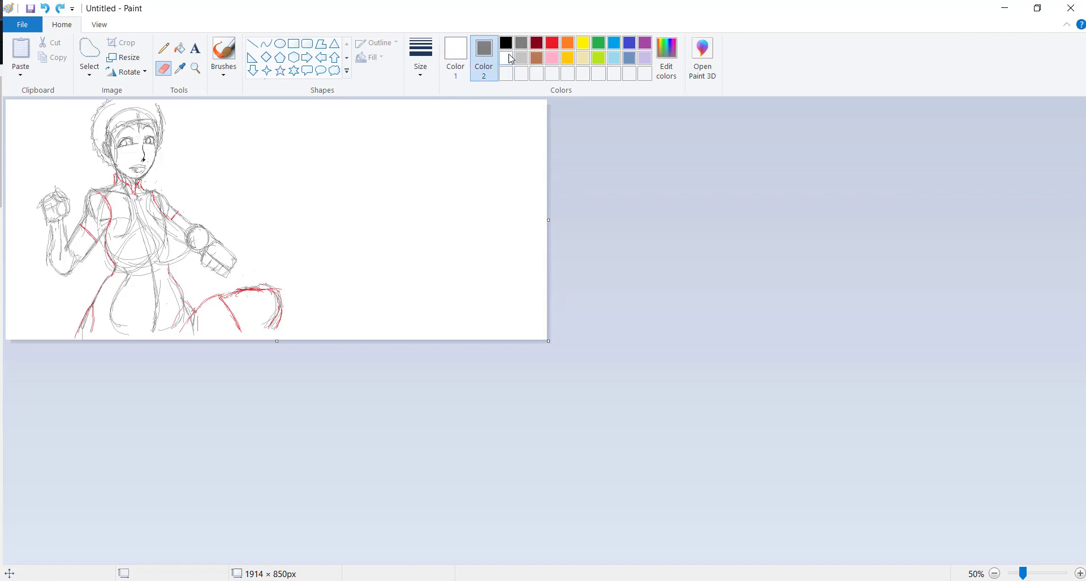
- Define a custom light gray as Color 2
click(666, 60)
click(407, 390)
drag(209, 249, 106, 239)
key(ctrl+z)
drag(362, 294, 182, 315)
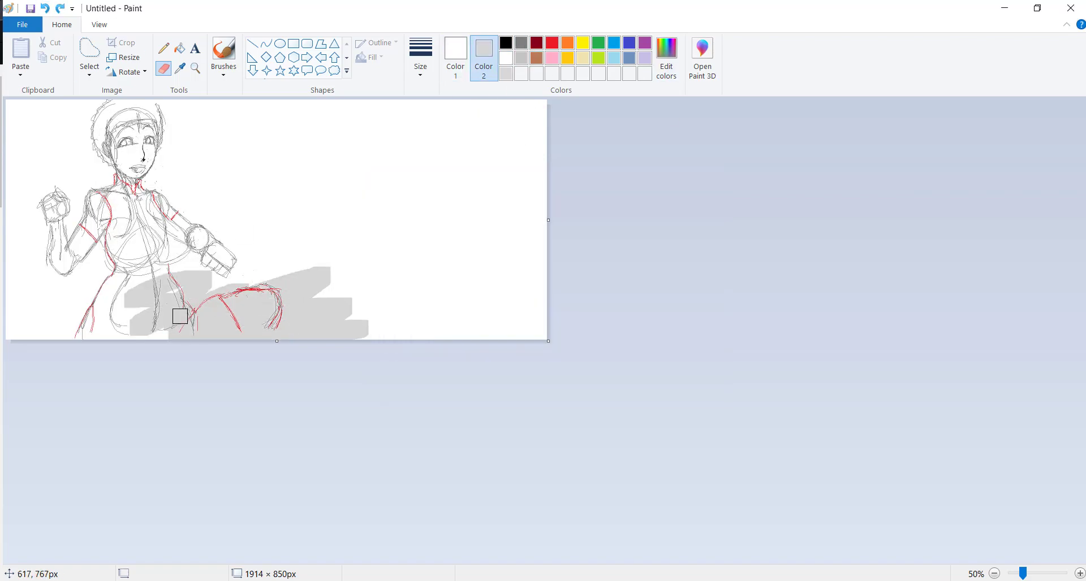
key(ctrl+z)
- Set Color 1 to gray and recolor the figure's gray sketch lines to the custom light gray with the color-replacing eraser
click(455, 57)
click(520, 42)
click(484, 56)
mouse_move(133, 193)
mouse_down()
mouse_move(197, 223)
mouse_move(170, 285)
mouse_move(56, 266)
mouse_move(185, 242)
mouse_up()
- Set Color 1 to red and Color 2 to gray, and recolor the red clothing lines to gray
click(552, 43)
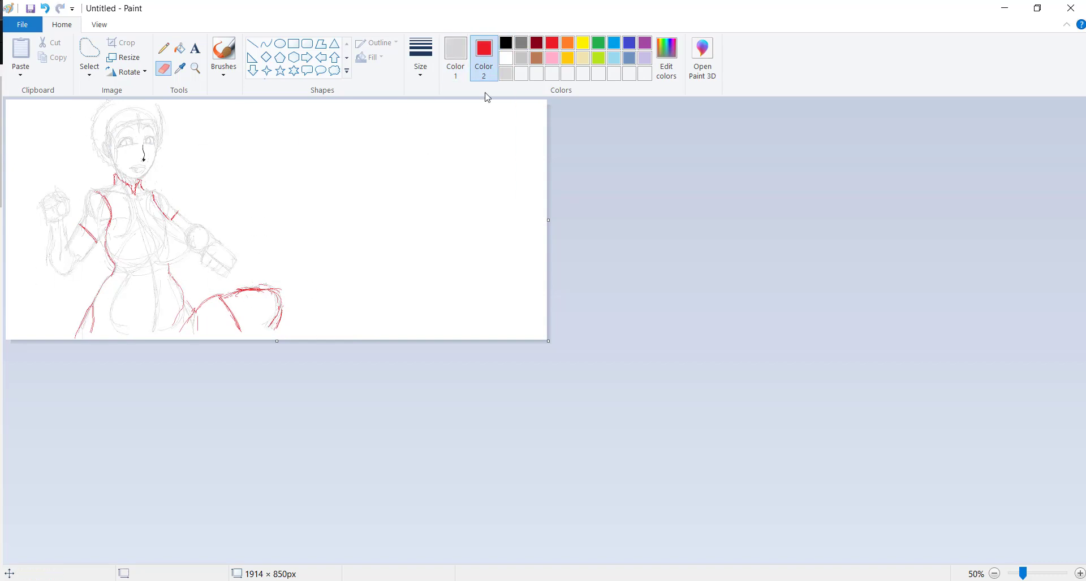
click(456, 56)
click(551, 42)
click(483, 56)
click(520, 42)
drag(121, 175, 164, 238)
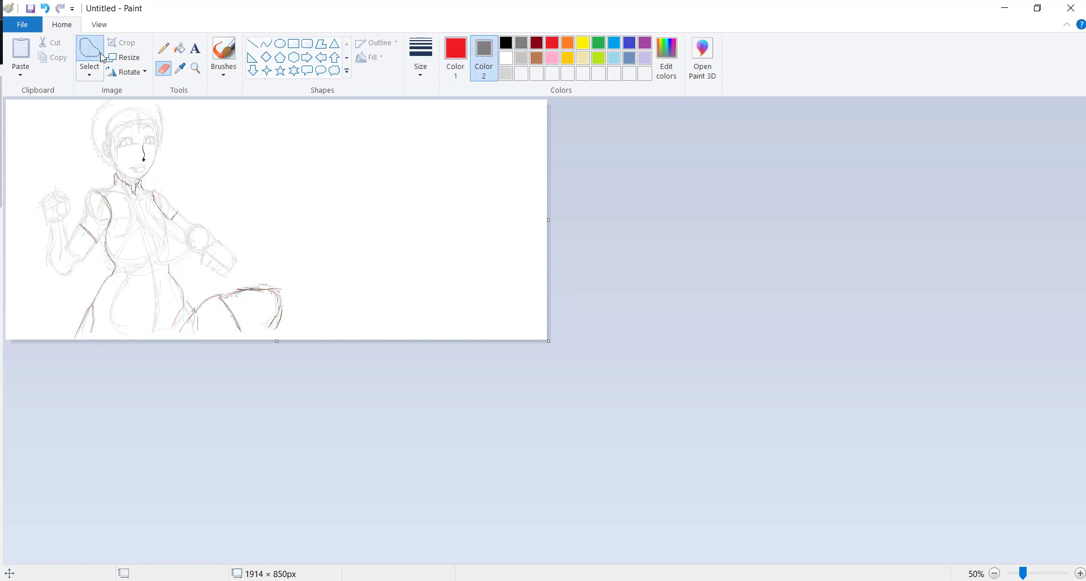
- Set both colors to light gray and draw the bent leg's lines at the lower edge of the canvas
click(195, 68)
click(255, 347)
key(ctrl+z)
click(521, 58)
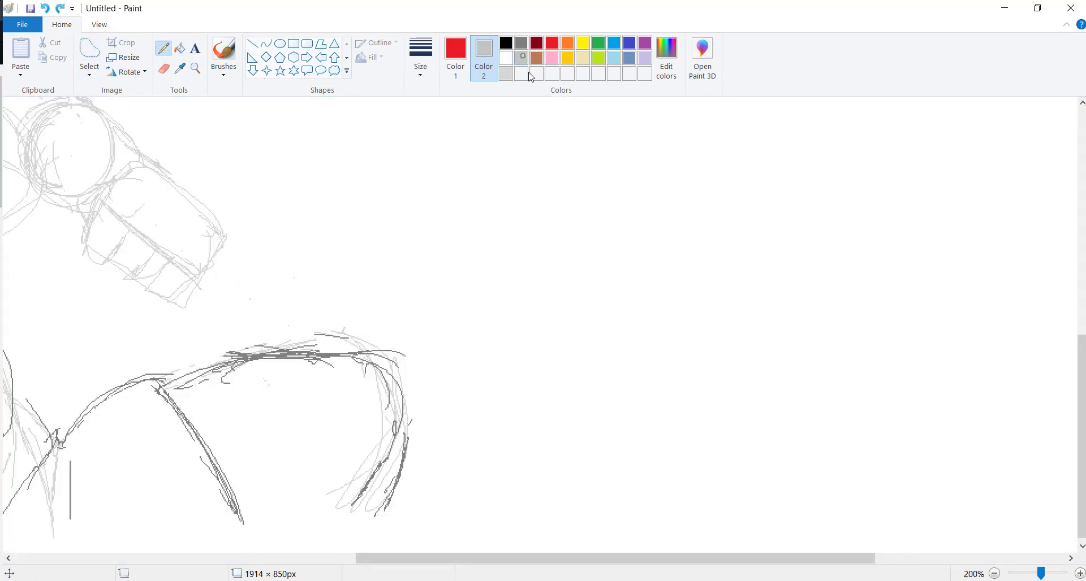
click(455, 56)
click(521, 58)
drag(251, 551, 230, 499)
drag(329, 551, 389, 488)
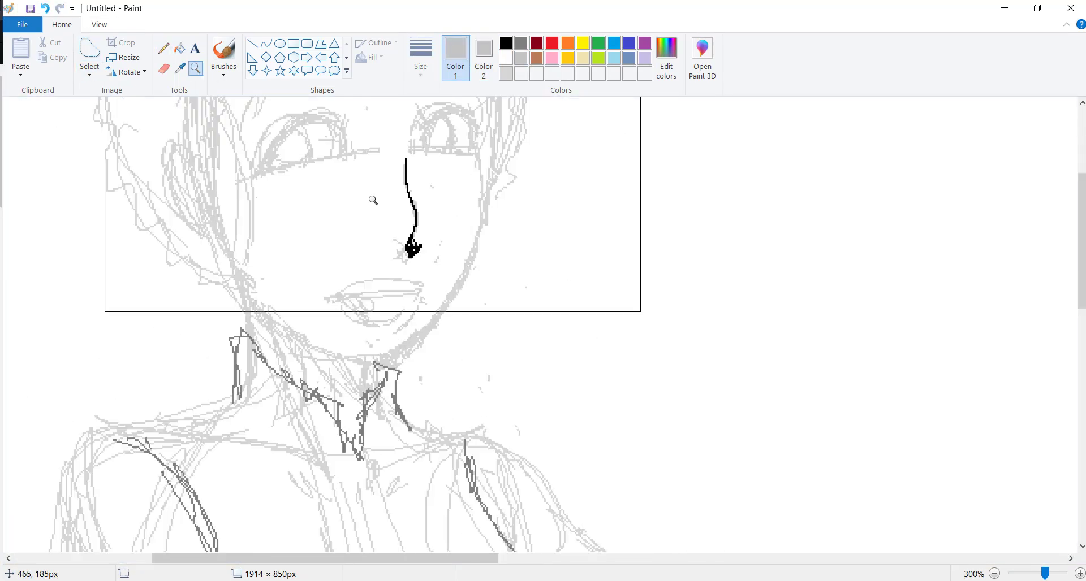
- Draw thick black upper eyelid arcs over both eyes with the Curve tool
click(266, 44)
click(505, 42)
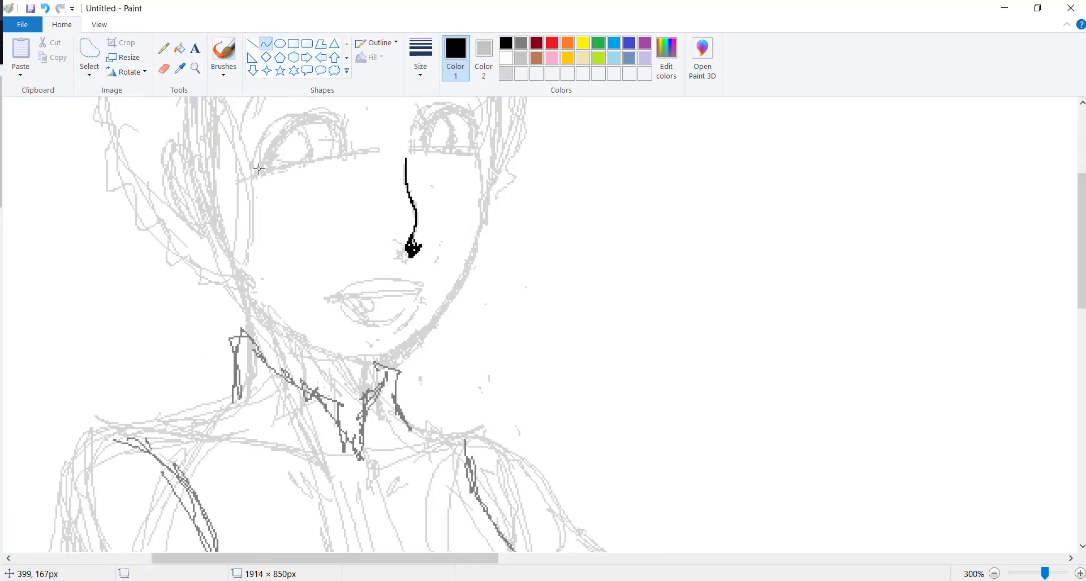
mouse_move(257, 173)
mouse_down()
mouse_move(345, 129)
mouse_move(340, 136)
mouse_move(306, 104)
mouse_up()
drag(414, 135, 481, 135)
drag(447, 134, 448, 90)
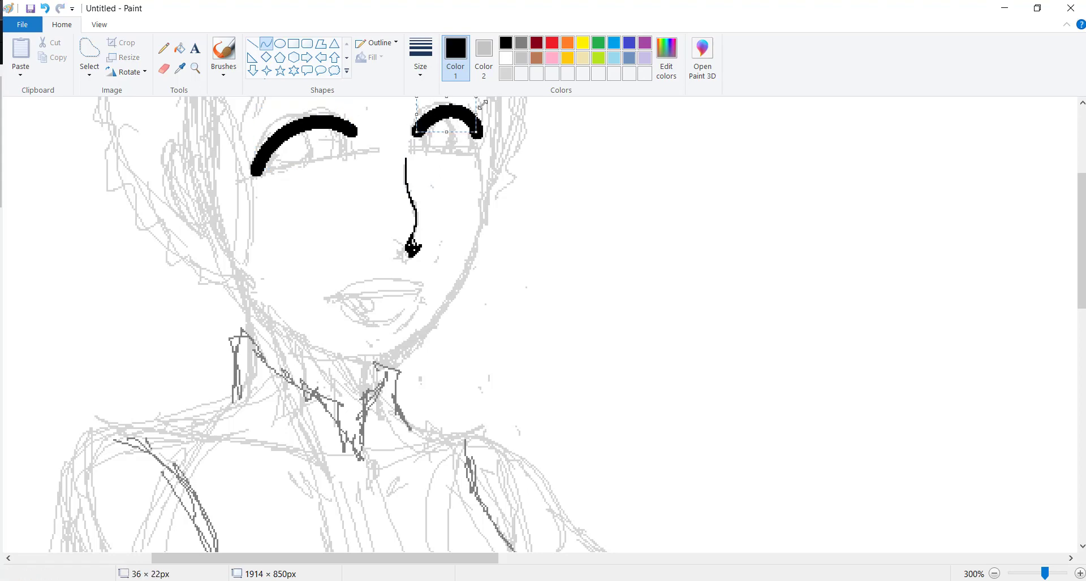
drag(491, 131, 472, 260)
drag(480, 214, 390, 339)
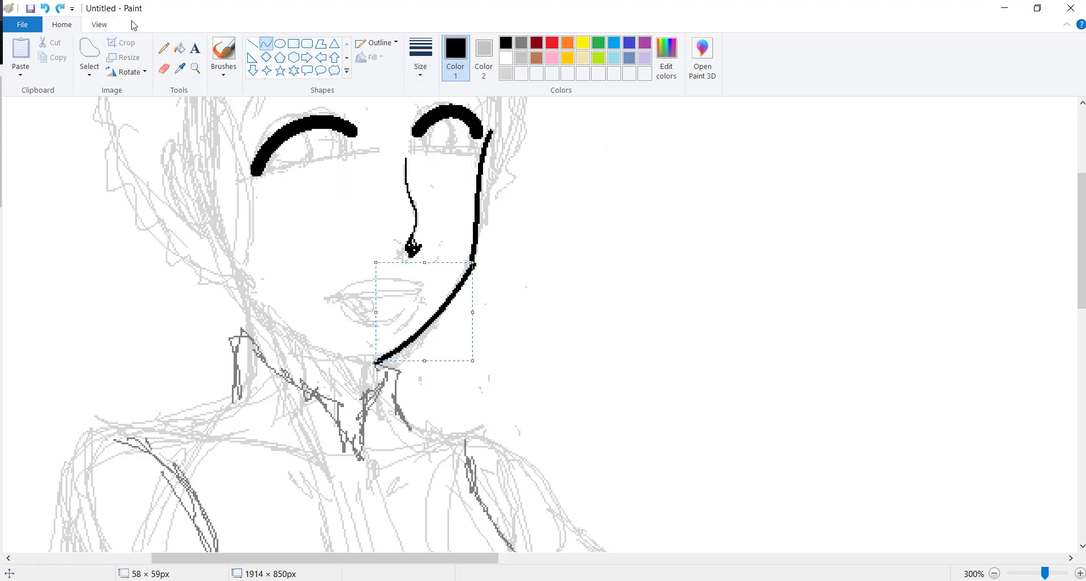
click(45, 8)
click(45, 8)
click(57, 9)
right_click(401, 198)
click(969, 141)
scroll(969, 141, down, 1)
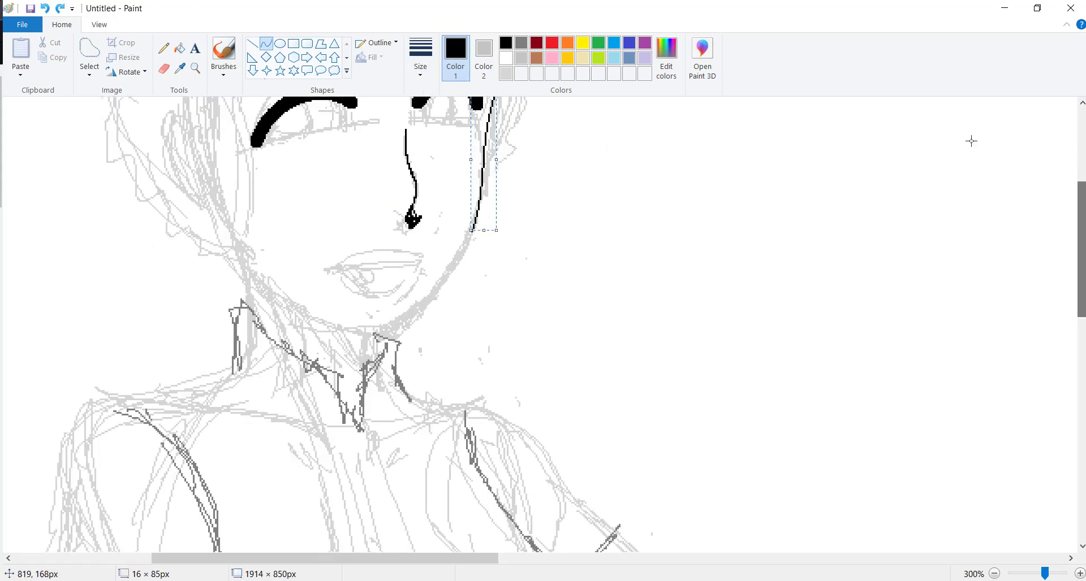
drag(474, 226, 397, 331)
key(Escape)
- Ink the cheek, jaw and chin outline of the face in thin black with the Pencil
click(164, 48)
drag(233, 228, 343, 326)
mouse_move(480, 116)
mouse_down()
mouse_move(473, 215)
mouse_move(339, 326)
mouse_up()
drag(413, 310, 387, 331)
- Ink the lower lid, iris, pupil and pointed outer corner of the larger eye
scroll(262, 262, up, 3)
ctrl+scroll(262, 262, up, 1)
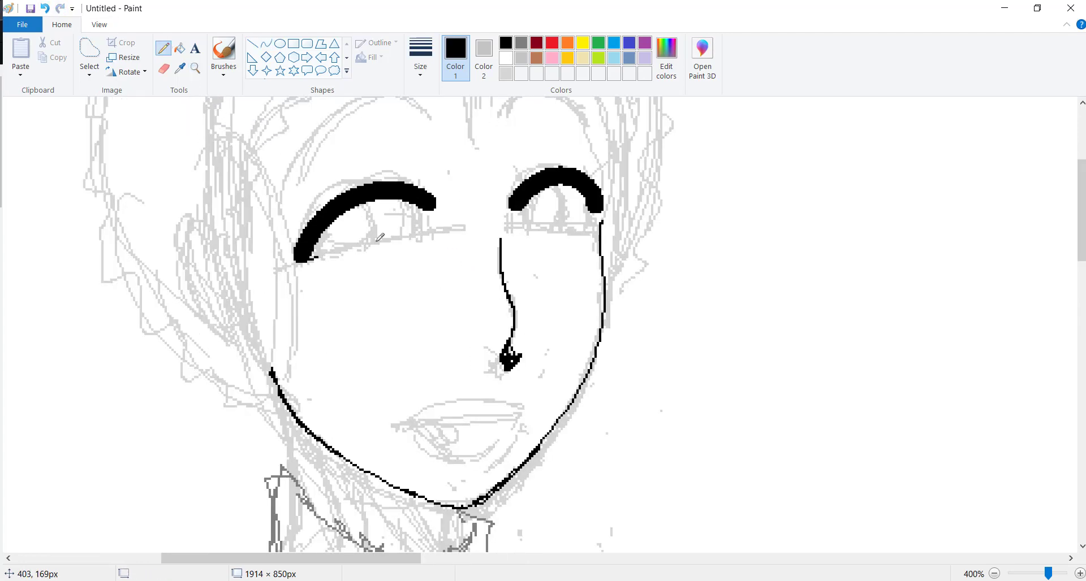
drag(315, 256, 421, 228)
mouse_move(371, 204)
mouse_down()
mouse_move(368, 240)
mouse_move(264, 253)
mouse_move(291, 247)
mouse_move(289, 258)
mouse_up()
- With Color 1 black, ink lashes and lid creases over both eyes, plus the smaller eye's iris, lower lid and outer corner
click(506, 57)
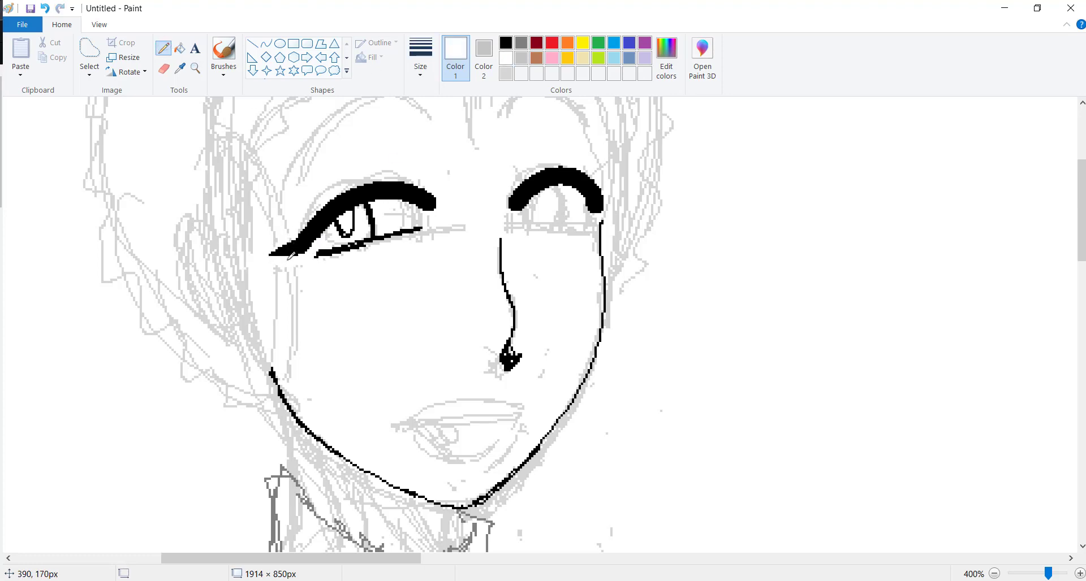
click(505, 42)
drag(400, 169, 396, 181)
drag(420, 172, 416, 184)
drag(343, 181, 417, 154)
drag(509, 171, 584, 157)
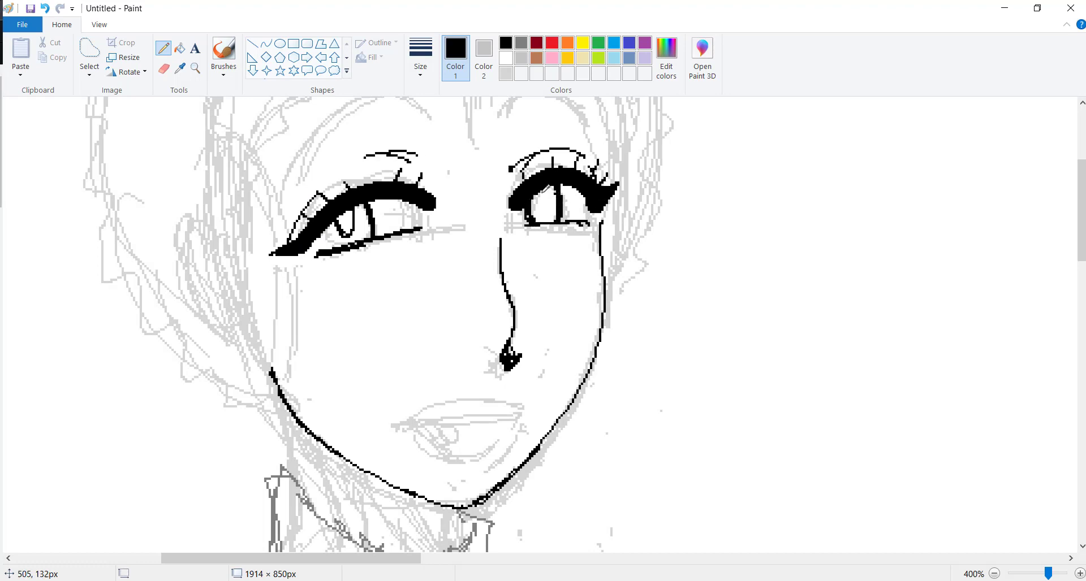
- Ink the mouth line and the contours of the upper and lower lips
drag(394, 425, 523, 419)
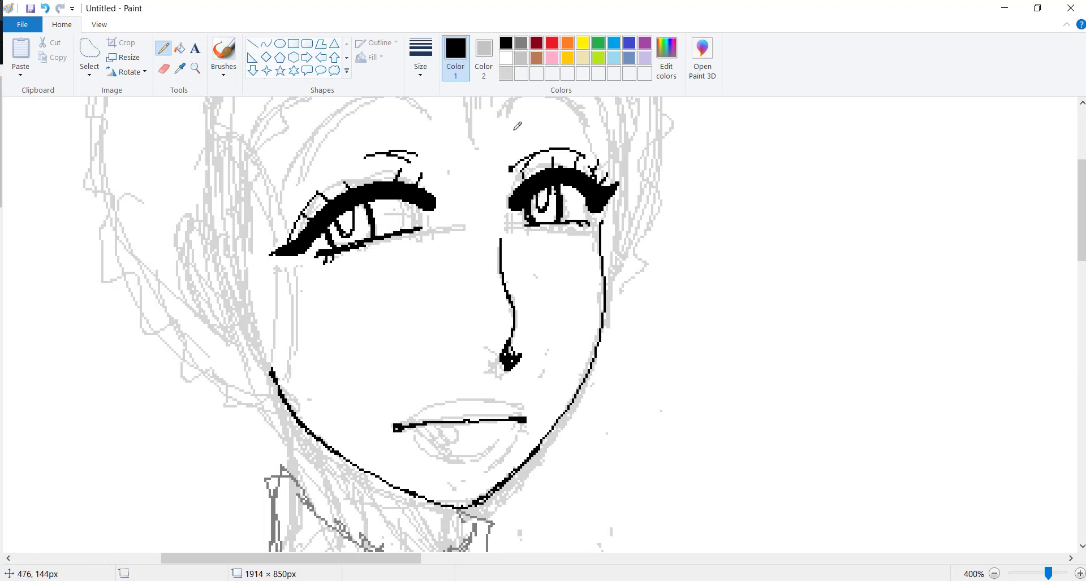
drag(419, 445, 510, 437)
drag(404, 425, 493, 399)
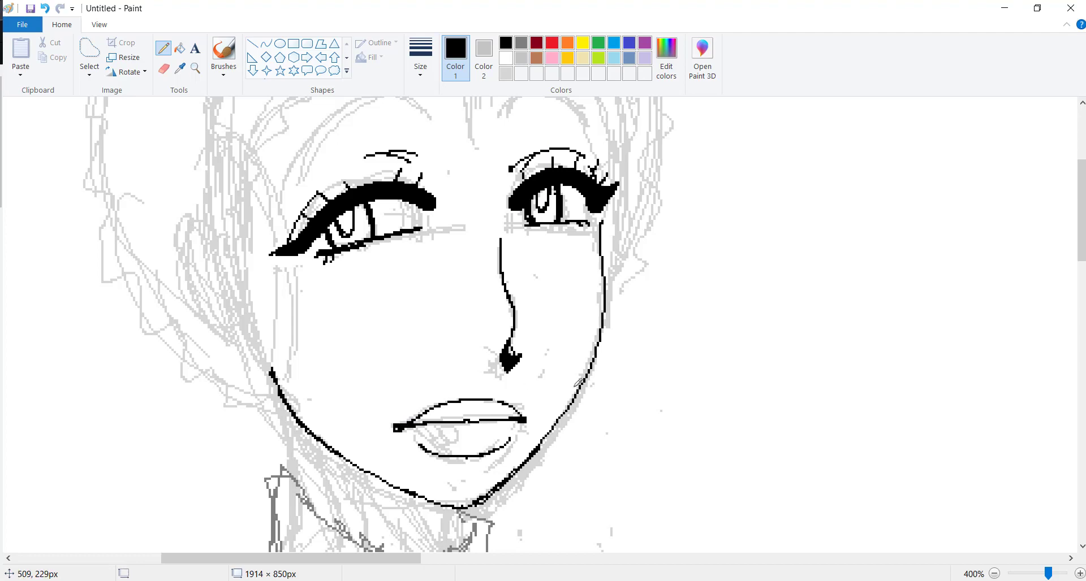
- Ink the neck lines and the standing collar with its open front
scroll(206, 145, down, 4)
scroll(206, 146, up, 2)
mouse_move(242, 289)
mouse_down()
mouse_move(418, 189)
mouse_move(430, 311)
mouse_up()
mouse_move(256, 92)
mouse_down()
mouse_move(169, 260)
mouse_move(265, 365)
mouse_up()
scroll(345, 179, down, 5)
scroll(345, 179, up, 1)
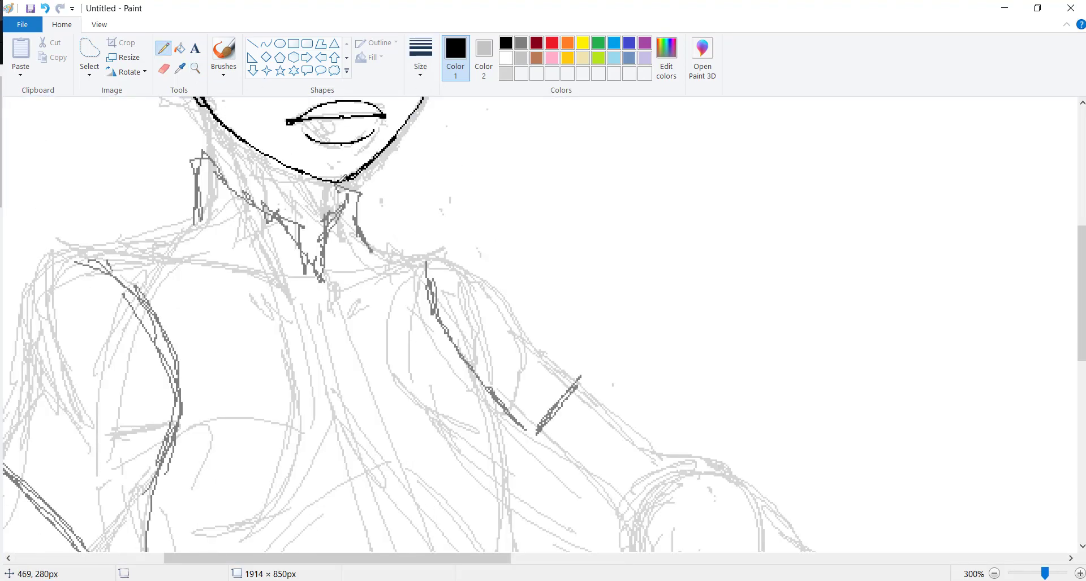
mouse_move(195, 160)
mouse_down()
mouse_move(192, 224)
mouse_move(214, 158)
mouse_up()
drag(339, 182, 362, 226)
drag(322, 218, 328, 280)
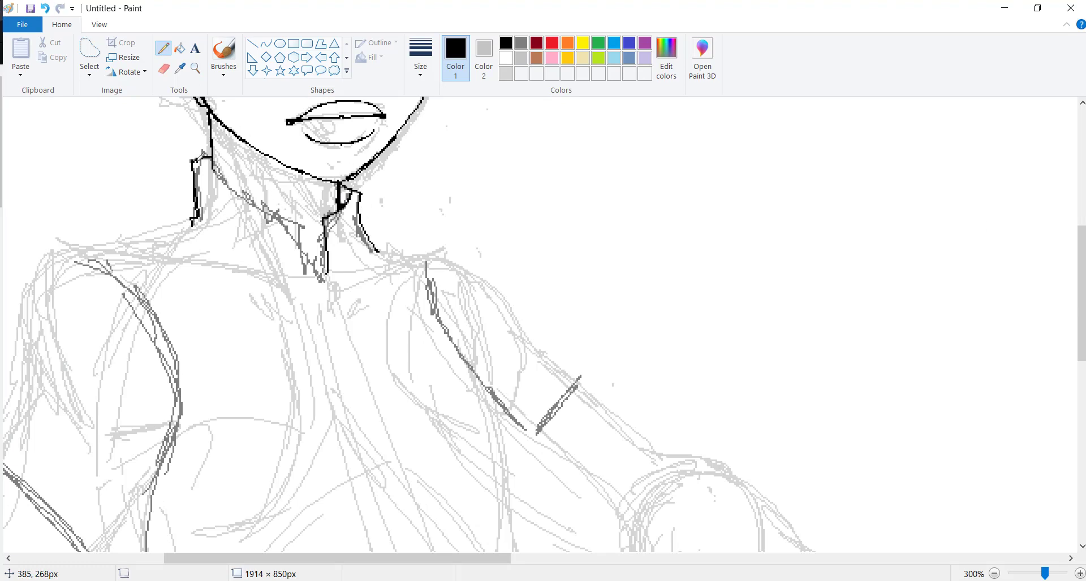
drag(204, 161, 329, 281)
drag(362, 226, 394, 256)
- Ink the wavy hair outline and the ear with its drop earring
scroll(398, 252, down, 3)
scroll(101, 170, up, 4)
drag(90, 266, 109, 269)
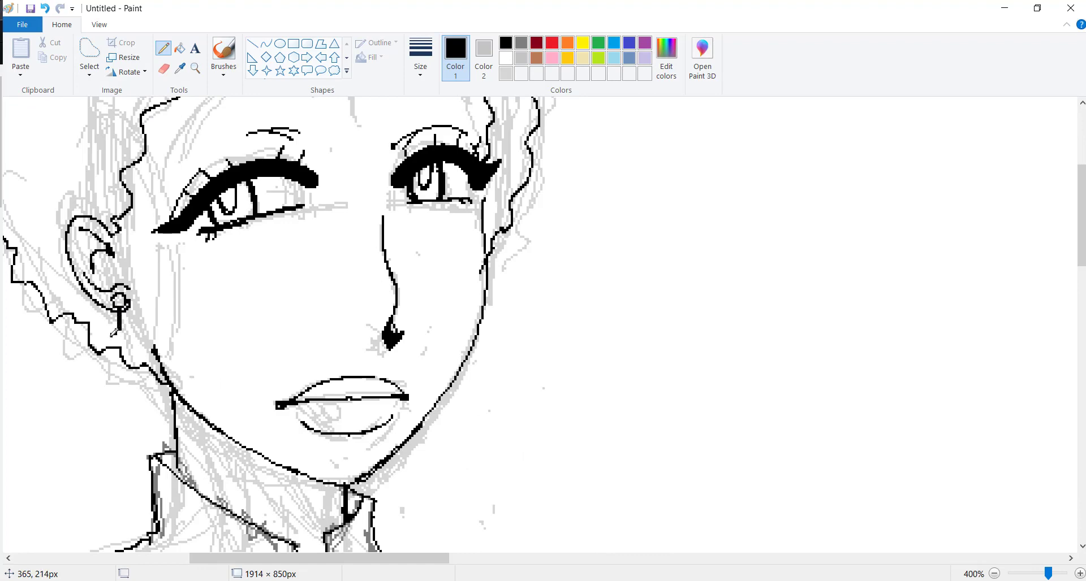
drag(113, 332, 139, 292)
- Ink the shoulder, upper arm, elbow and forearm outlines of the raised arm
scroll(339, 283, down, 2)
mouse_move(226, 101)
mouse_down()
mouse_move(190, 232)
mouse_move(138, 319)
mouse_up()
drag(296, 251, 139, 433)
drag(130, 204, 162, 382)
drag(68, 225, 122, 417)
- Ink the sleeve hems on both upper arms
click(265, 43)
drag(190, 233, 257, 299)
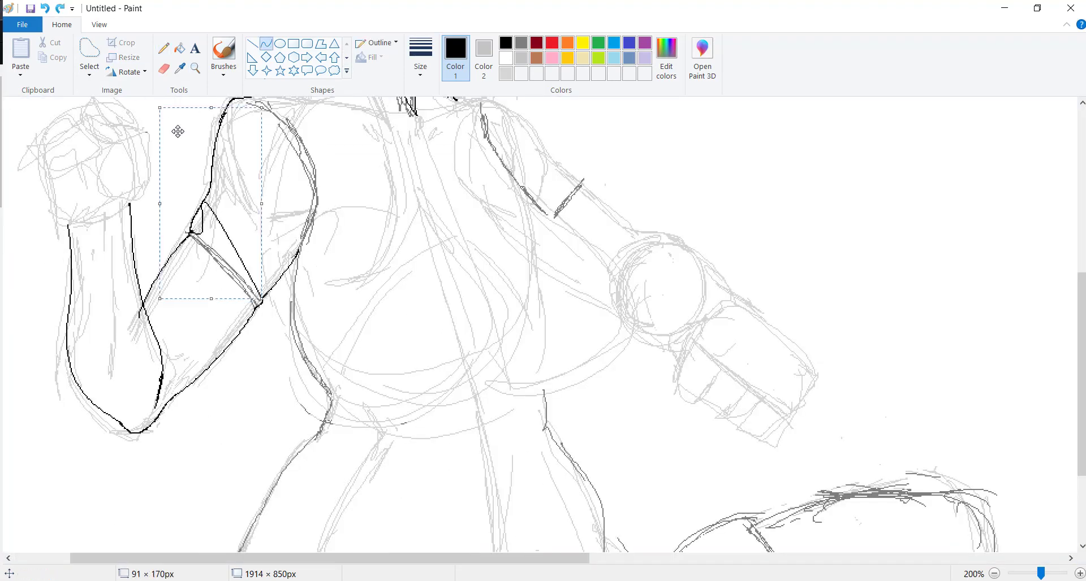
click(163, 48)
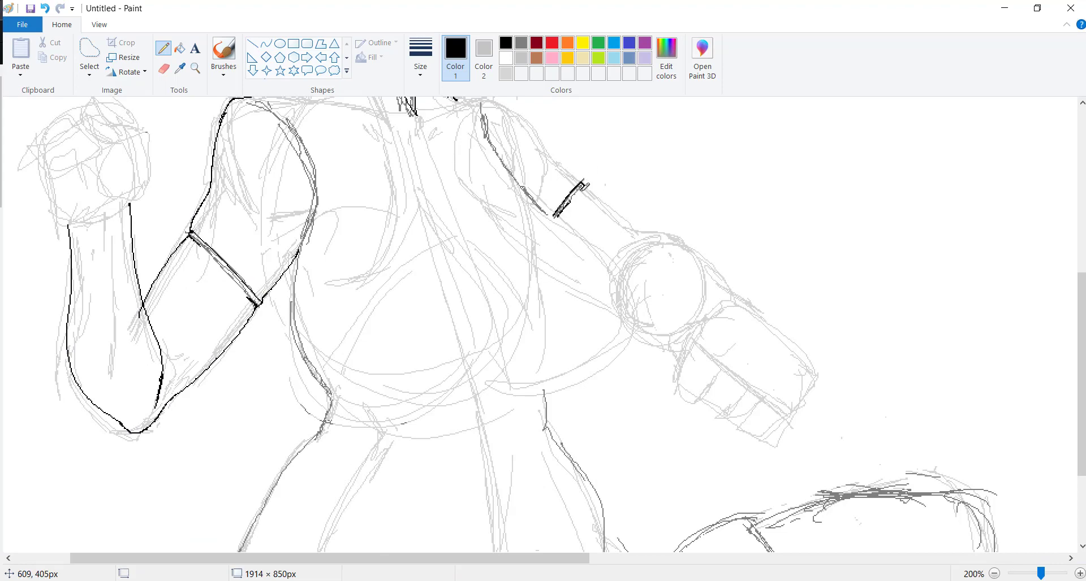
- Ink the torso side, the hip and the upper edge of the lowered forearm
click(195, 67)
scroll(272, 226, down, 2)
scroll(353, 277, up, 2)
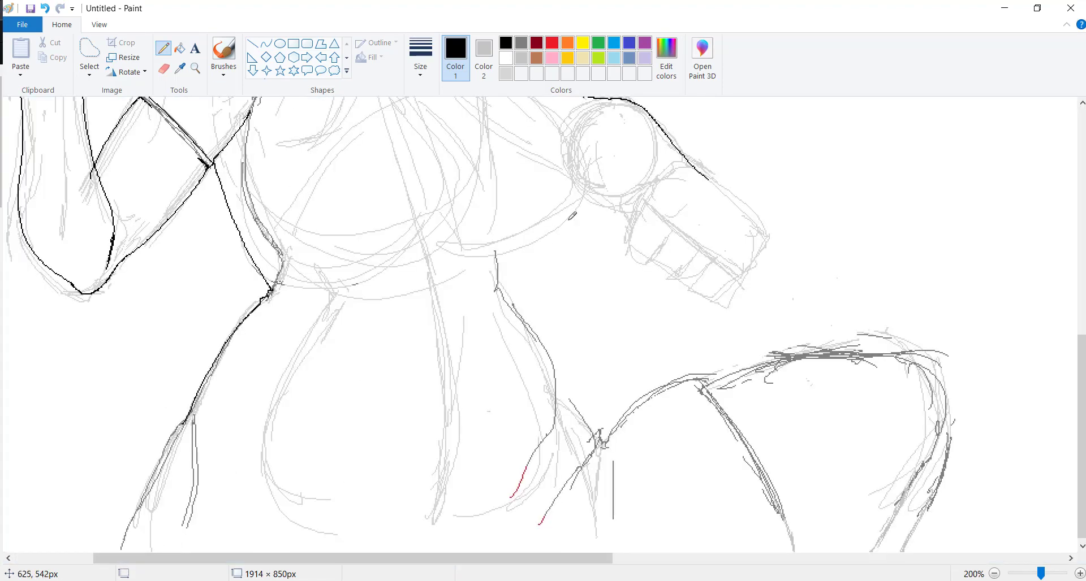
scroll(353, 277, down, 1)
right_click(353, 277)
drag(218, 434, 361, 413)
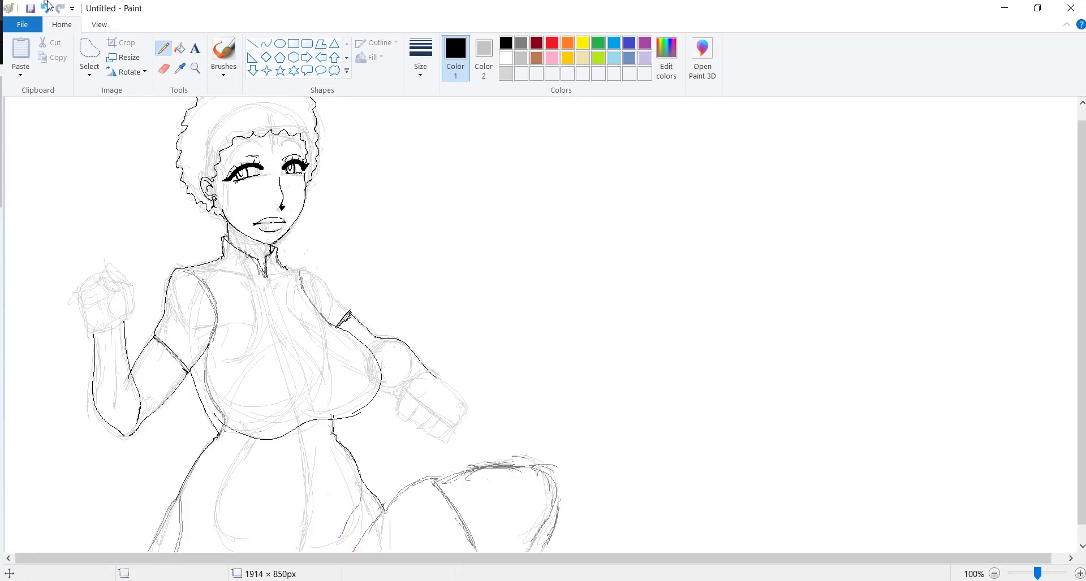
click(49, 5)
- Ink the chest contour and the waist sides, with short crease strokes at the waist
drag(205, 366, 242, 407)
mouse_move(356, 282)
mouse_down()
mouse_move(294, 403)
mouse_move(338, 431)
mouse_up()
scroll(369, 443, up, 1)
click(368, 443)
mouse_move(127, 165)
mouse_down()
mouse_move(78, 172)
mouse_move(111, 181)
mouse_up()
drag(415, 164, 370, 184)
- Ink the hip and garment edges where the torso meets the bent leg
drag(579, 373, 514, 552)
drag(491, 274, 390, 489)
drag(481, 481, 370, 551)
drag(359, 515, 298, 551)
- Ink the bent leg's thigh, the diagonal band edge across it, and the knee
mouse_move(582, 370)
mouse_down()
mouse_move(687, 299)
mouse_move(1074, 253)
mouse_up()
drag(709, 295, 845, 552)
scroll(791, 453, right, 5)
mouse_move(690, 254)
mouse_down()
mouse_move(774, 403)
mouse_move(655, 551)
mouse_up()
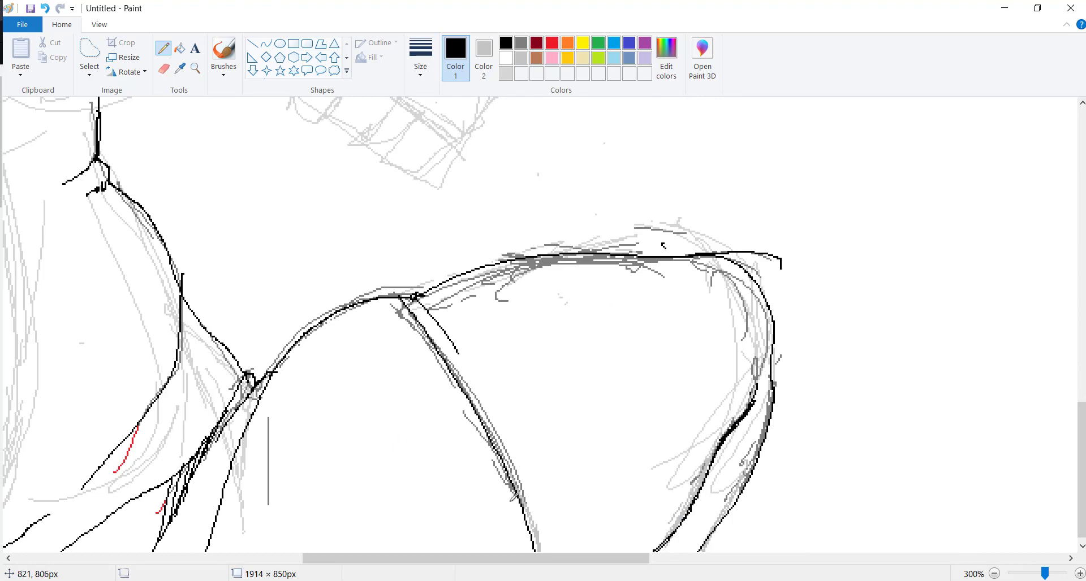
- Set Color 2 to white and erase the surplus lines below the hip on the raised-arm side
click(195, 68)
scroll(536, 287, down, 2)
click(535, 286)
right_click(504, 456)
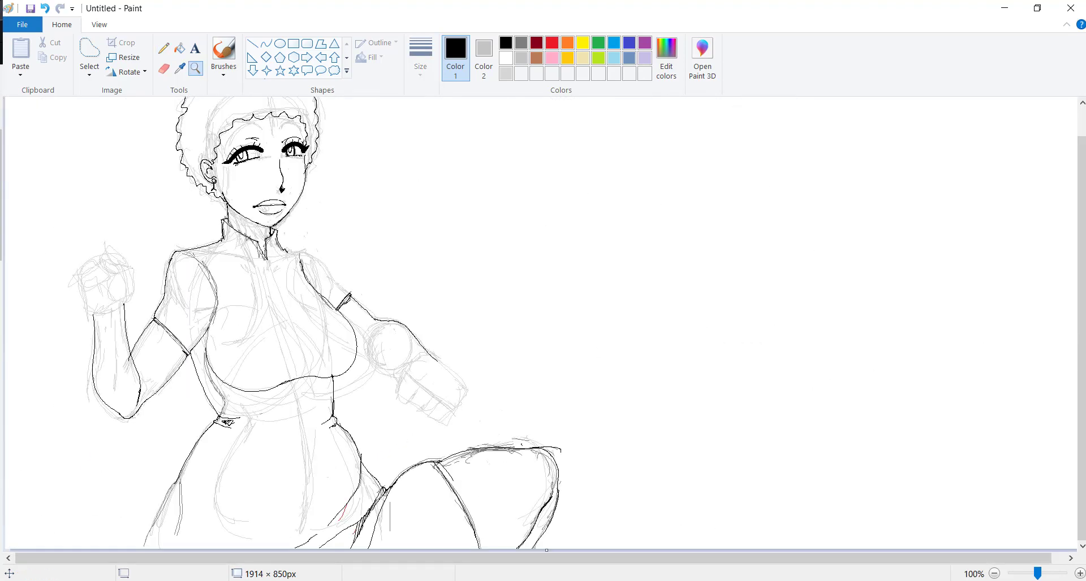
click(163, 69)
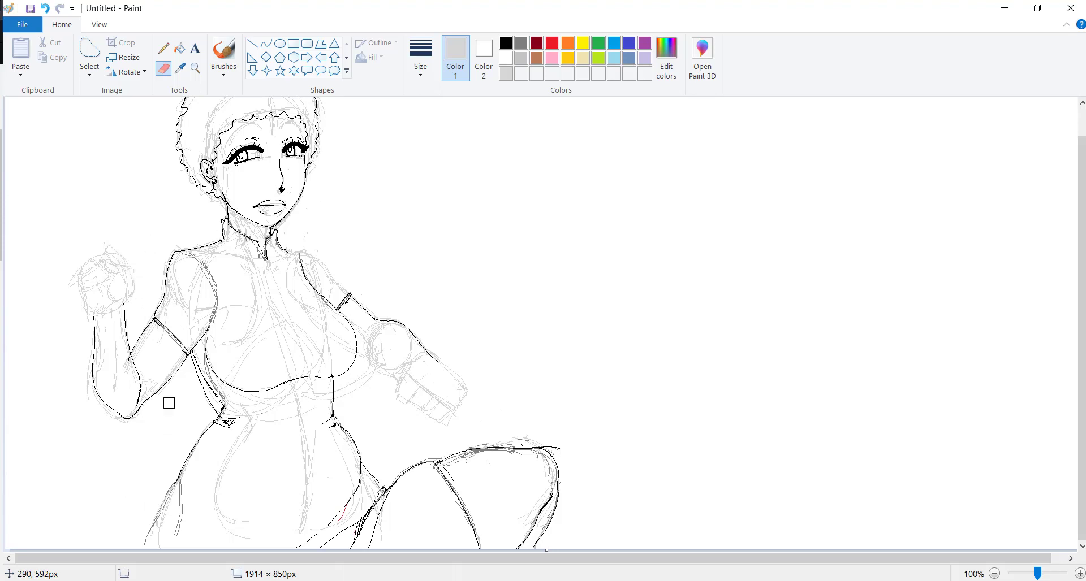
scroll(169, 403, up, 1)
drag(346, 414, 252, 548)
drag(276, 546, 303, 494)
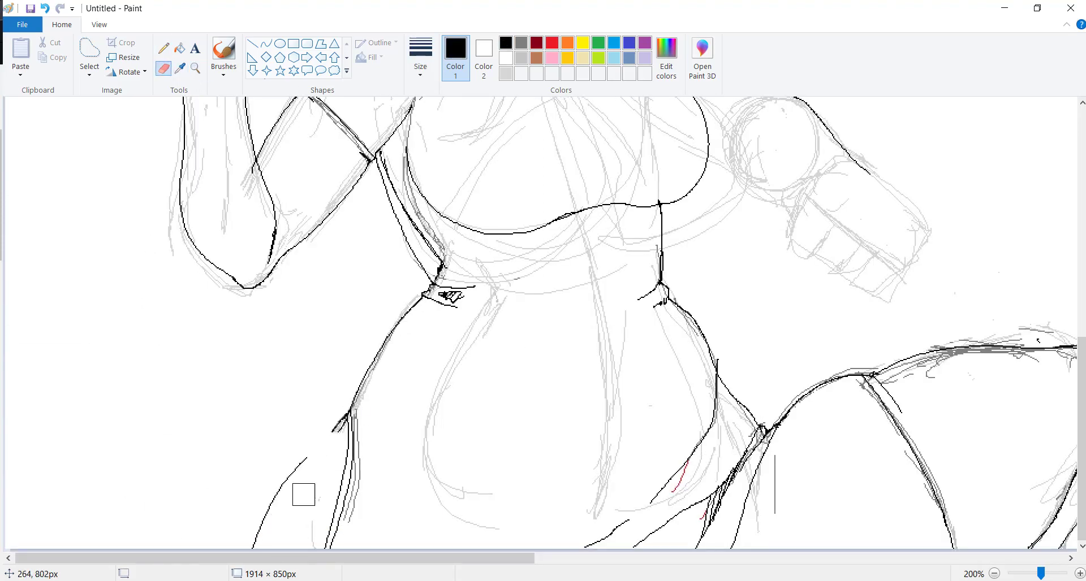
mouse_move(347, 413)
mouse_down()
mouse_move(286, 481)
mouse_move(309, 481)
mouse_move(425, 298)
mouse_move(345, 546)
mouse_move(357, 447)
mouse_up()
- Redraw the flared garment edge and thigh line below the hip in black with the Pencil, and touch up the bent leg's inner edge
click(163, 48)
click(163, 68)
click(164, 48)
click(45, 9)
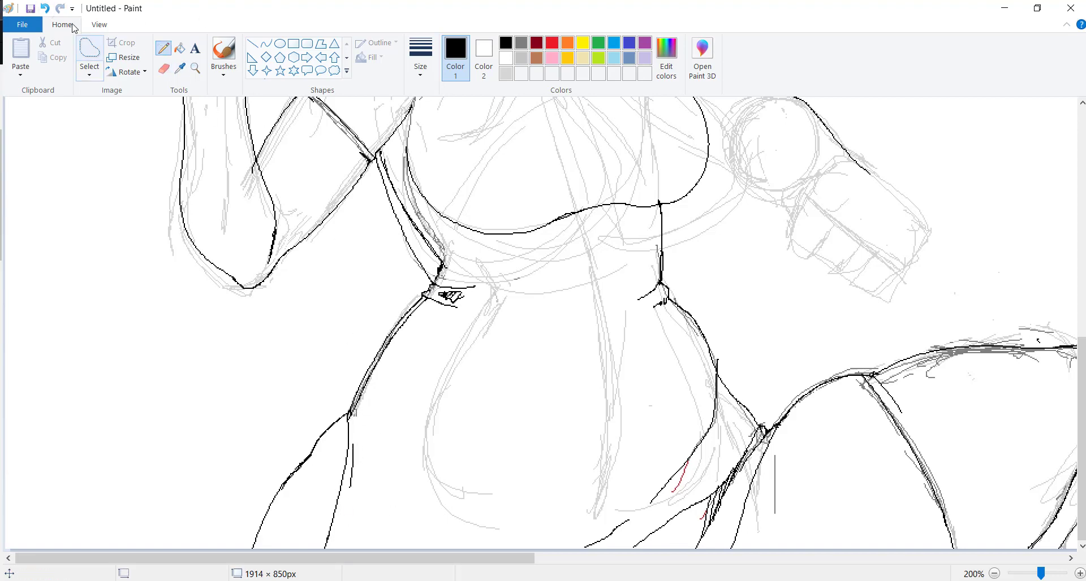
drag(754, 471, 725, 547)
- Ink the shoulder contours, the garment's front opening line and the raised hand with its curled fingers
scroll(549, 330, up, 4)
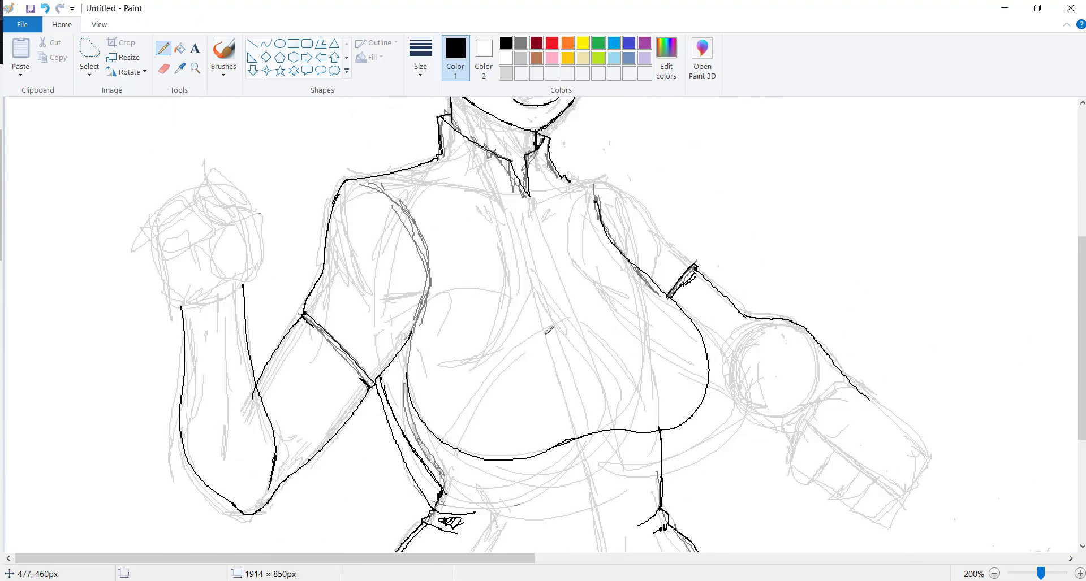
drag(368, 173, 345, 189)
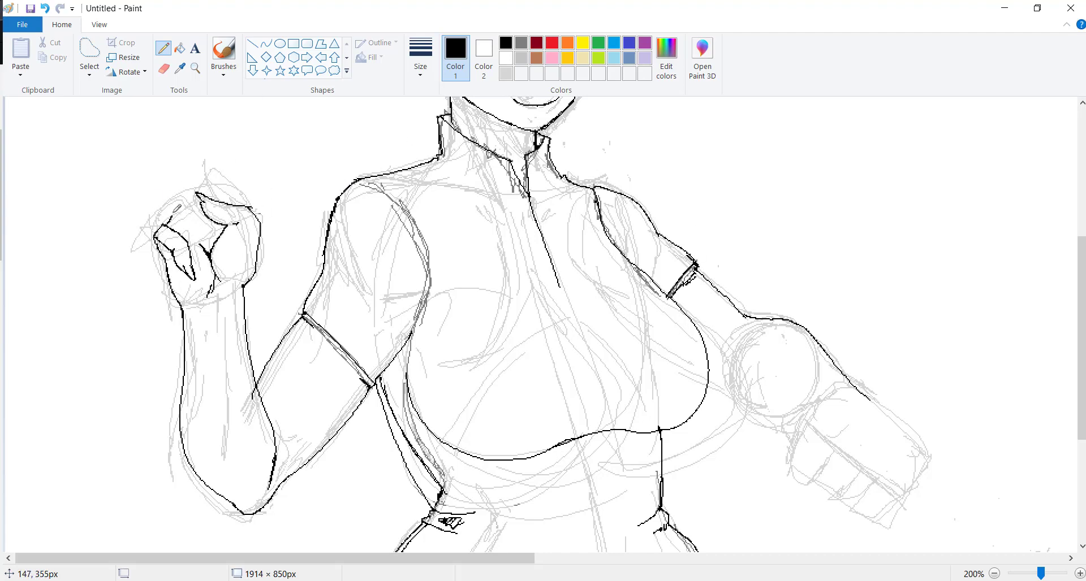
drag(222, 233, 228, 255)
drag(210, 171, 199, 194)
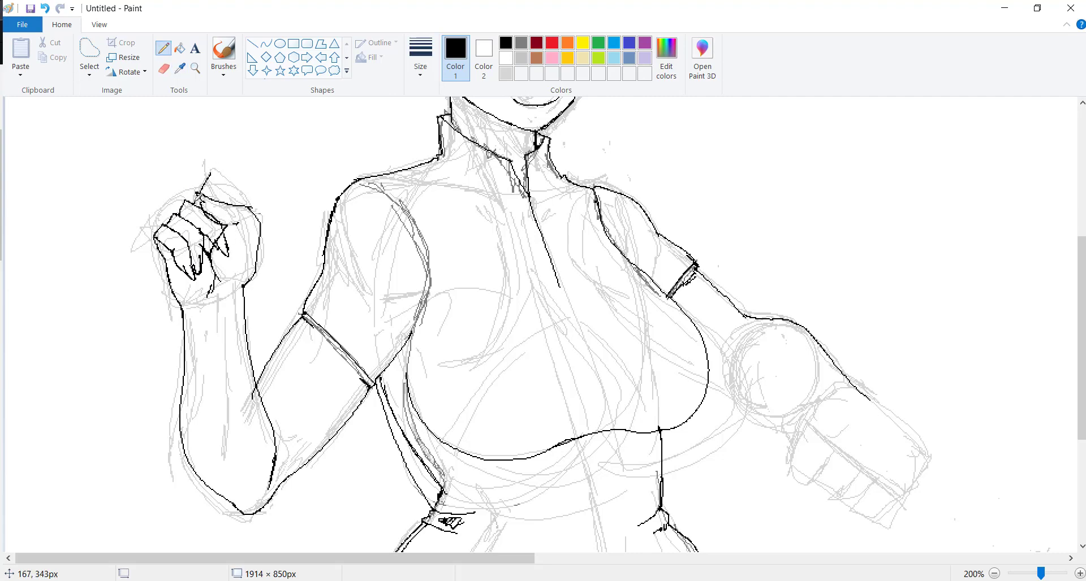
- Erase the overlapping strokes on the raised hand and redraw its fingers in black
key(e)
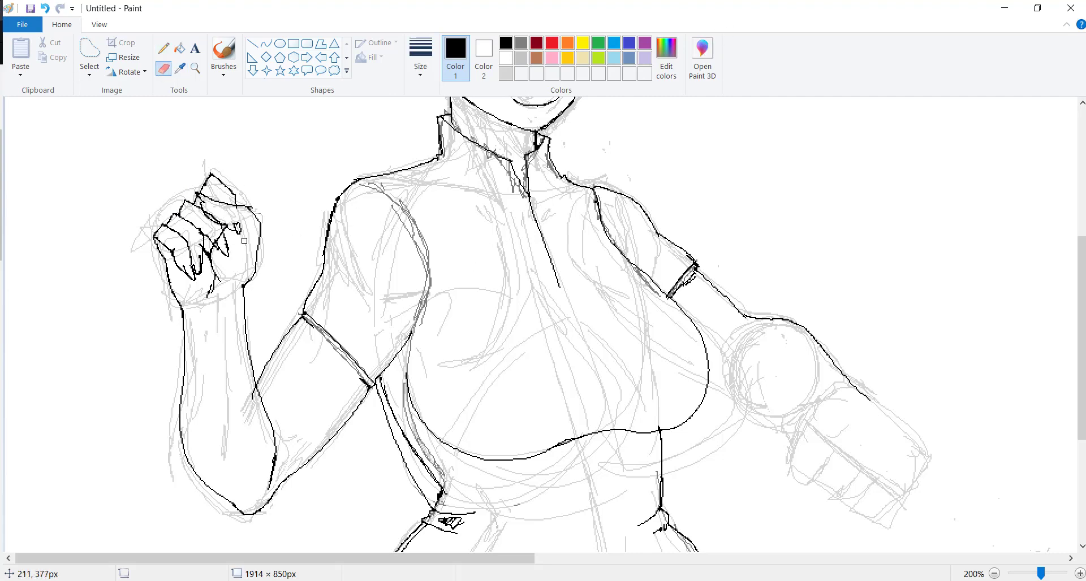
key(p)
drag(226, 234, 205, 277)
scroll(257, 219, down, 1)
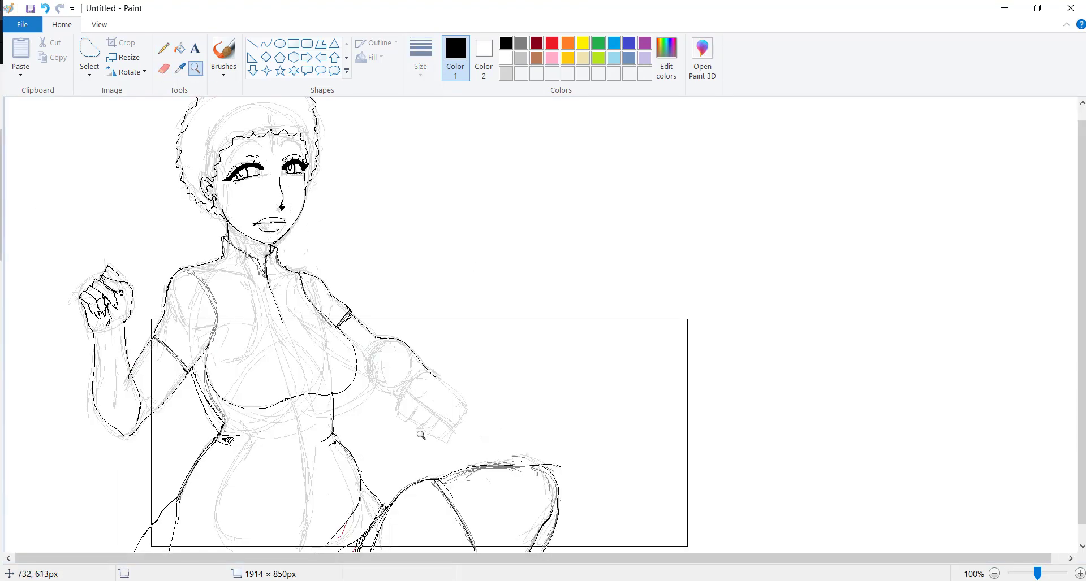
scroll(418, 430, up, 1)
key(e)
key(p)
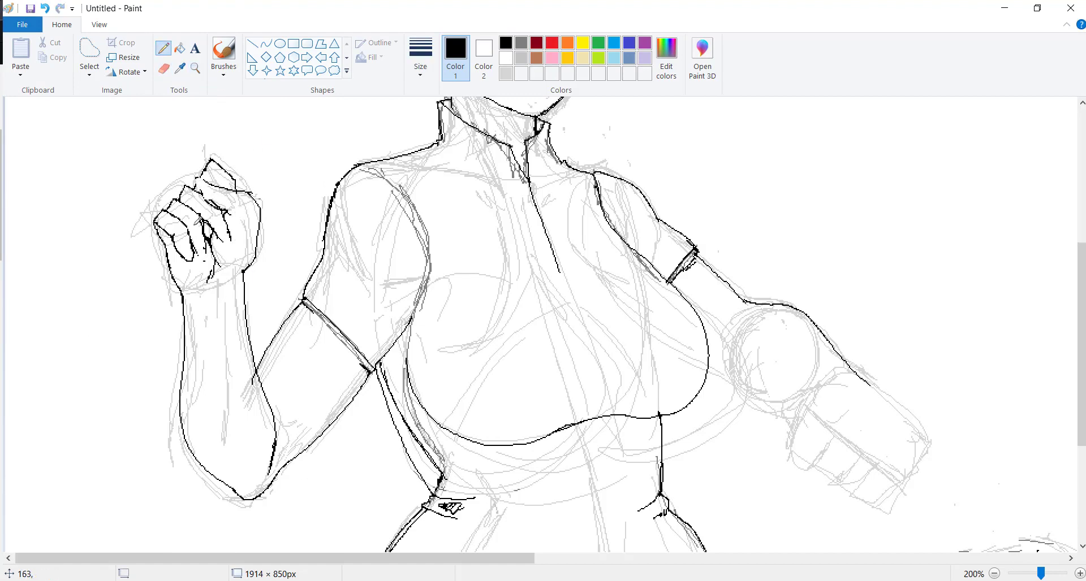
- Ink the band around the raised wrist and the rounded outline of the lowered forearm
mouse_move(180, 310)
mouse_down()
mouse_move(233, 282)
mouse_move(184, 295)
mouse_up()
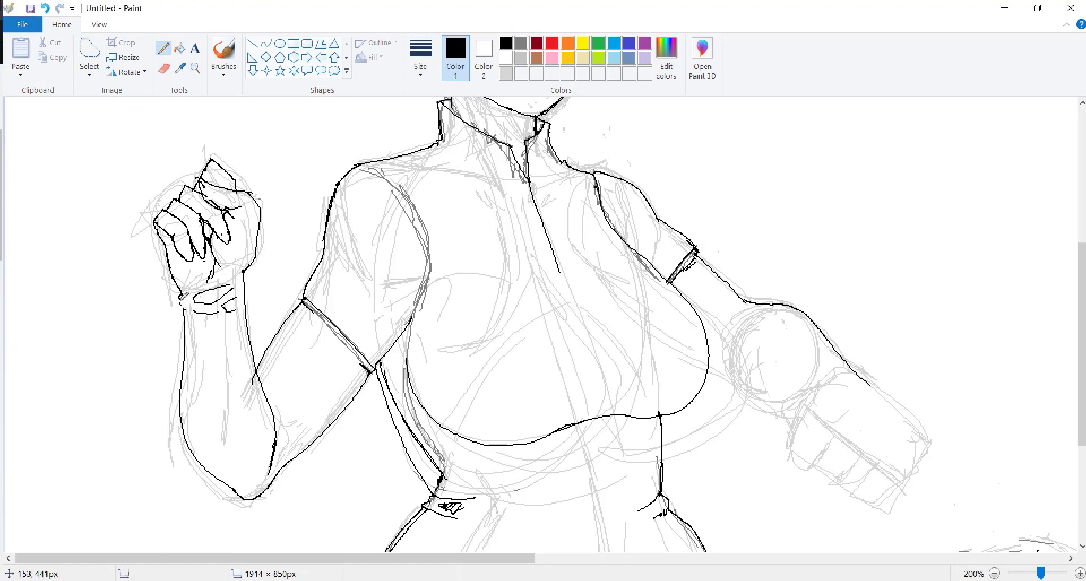
drag(778, 303, 798, 422)
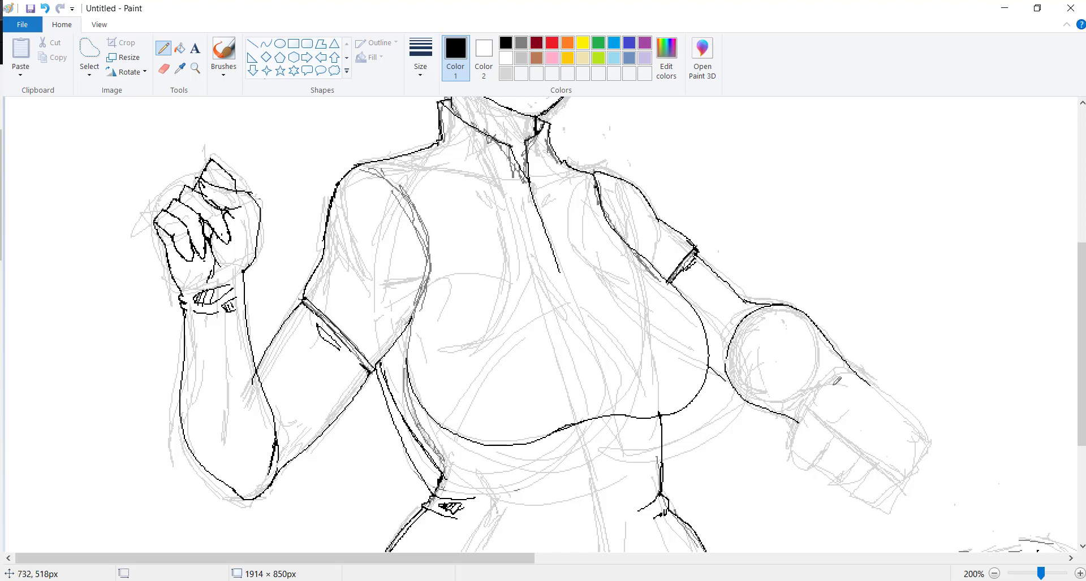
scroll(338, 262, down, 1)
scroll(338, 262, up, 1)
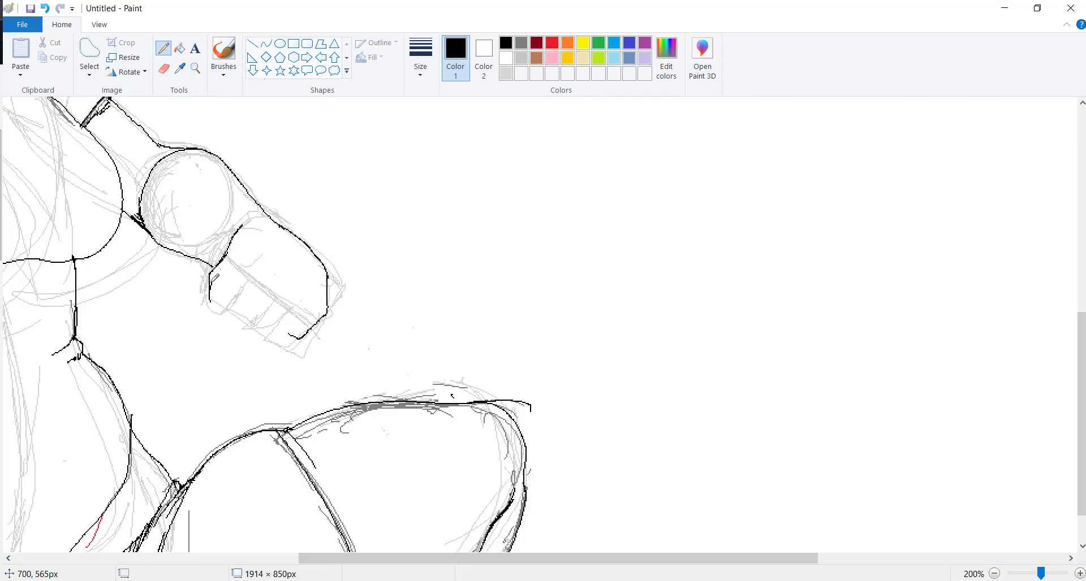
- Ink the lowered hand's clenched fist with thumb and finger lines, undoing the misplaced strokes
key(ctrl+z)
key(ctrl+z)
key(ctrl+z)
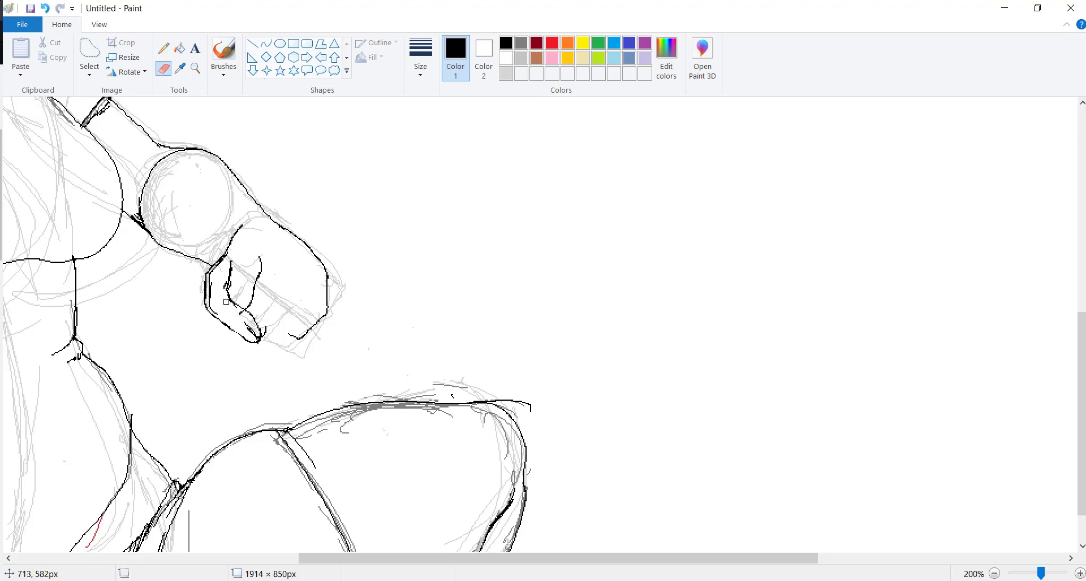
key(ctrl+z)
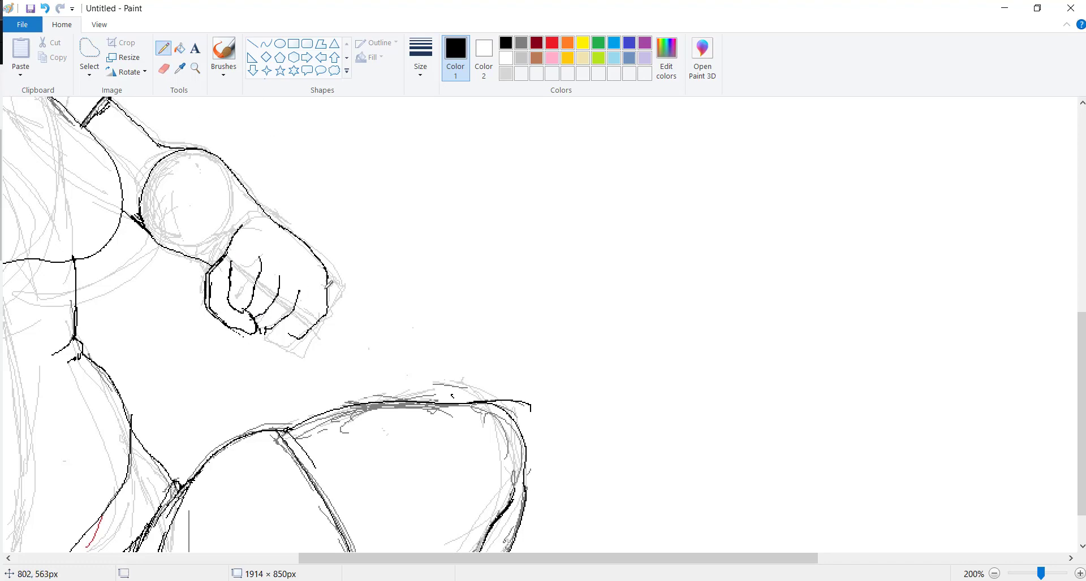
key(ctrl+z)
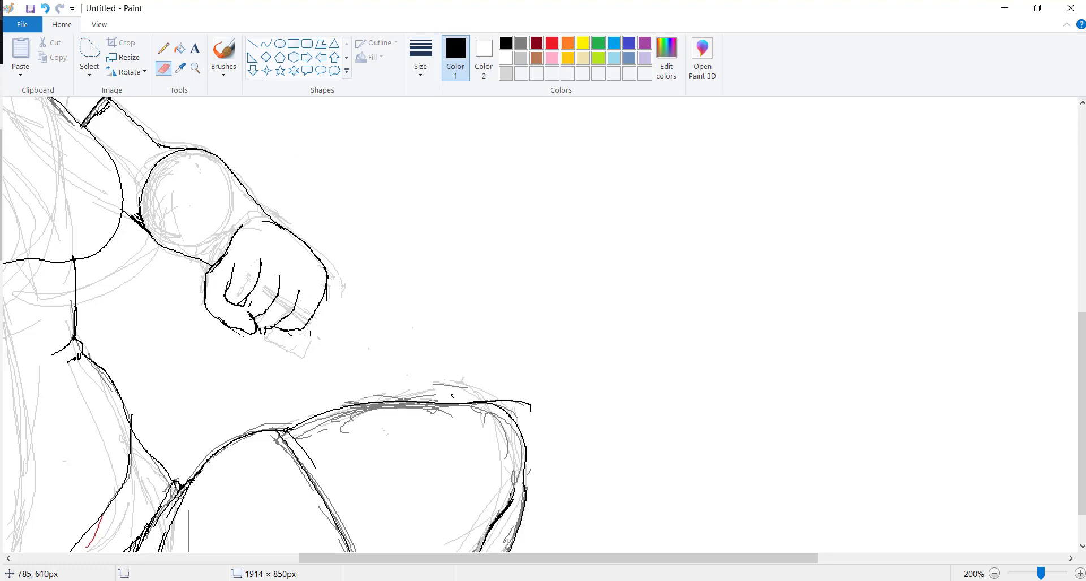
- Erase the near edge of the lowered fist and redraw the index finger and thumb contour
click(195, 68)
scroll(270, 227, left, 3)
click(164, 68)
click(163, 48)
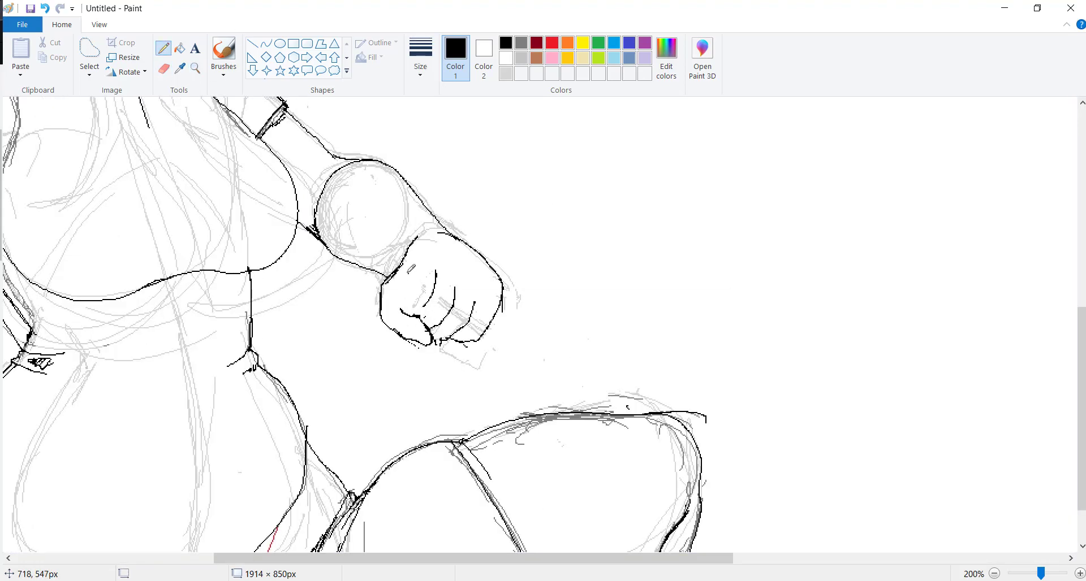
drag(395, 259, 385, 325)
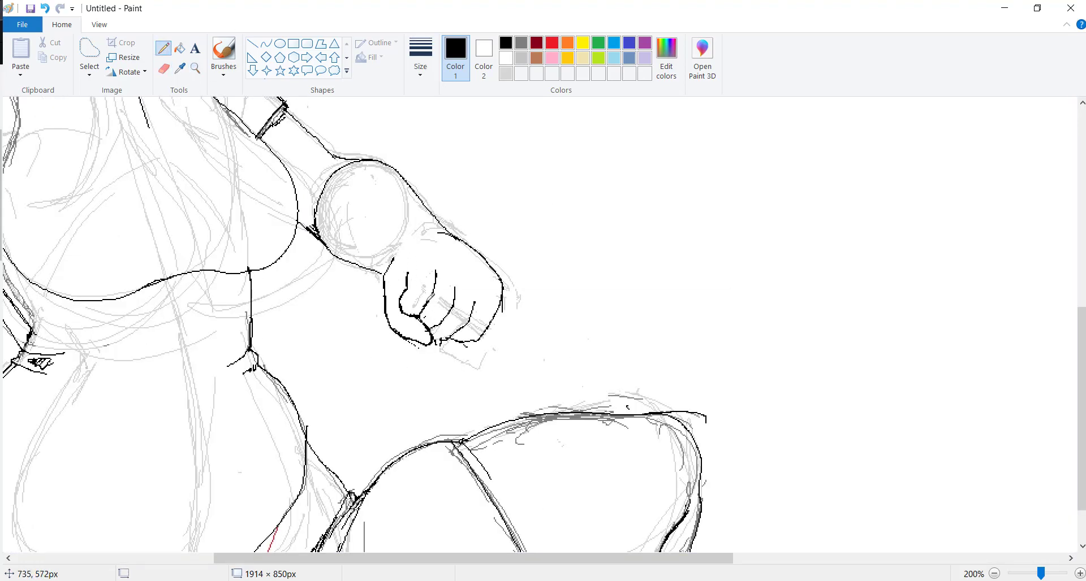
- Draw fold lines across the chest and ink the armhole seam of the raised arm's sleeve
click(195, 68)
right_click(436, 376)
click(437, 376)
drag(277, 364, 422, 351)
drag(337, 392, 394, 376)
drag(187, 243, 199, 403)
- Draw the curved shadow line under the jaw across the neck, and undo the stray rectangle over the cheek
click(195, 68)
right_click(347, 226)
click(163, 48)
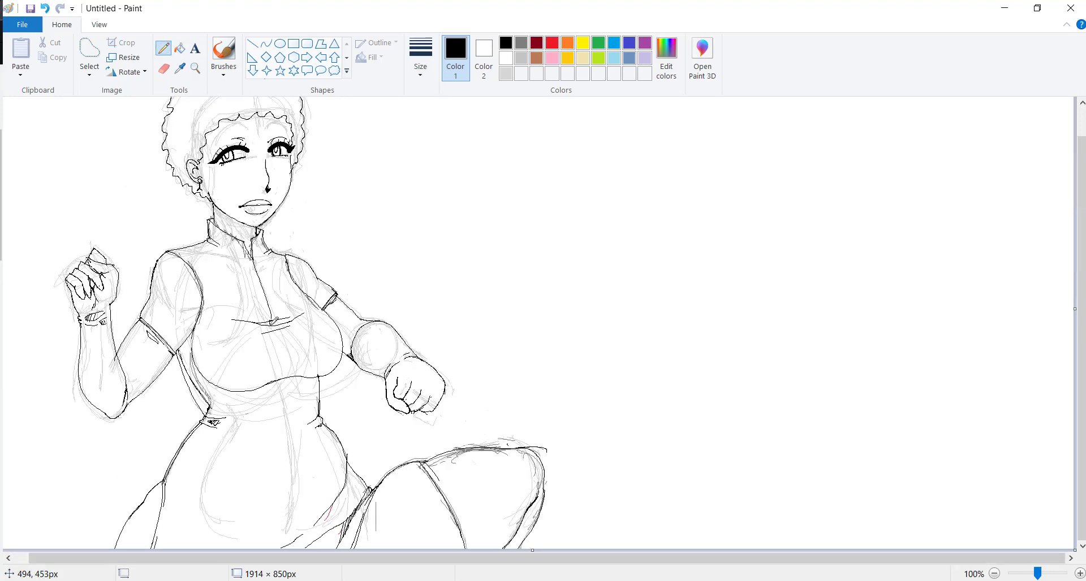
scroll(275, 139, up, 1)
click(164, 68)
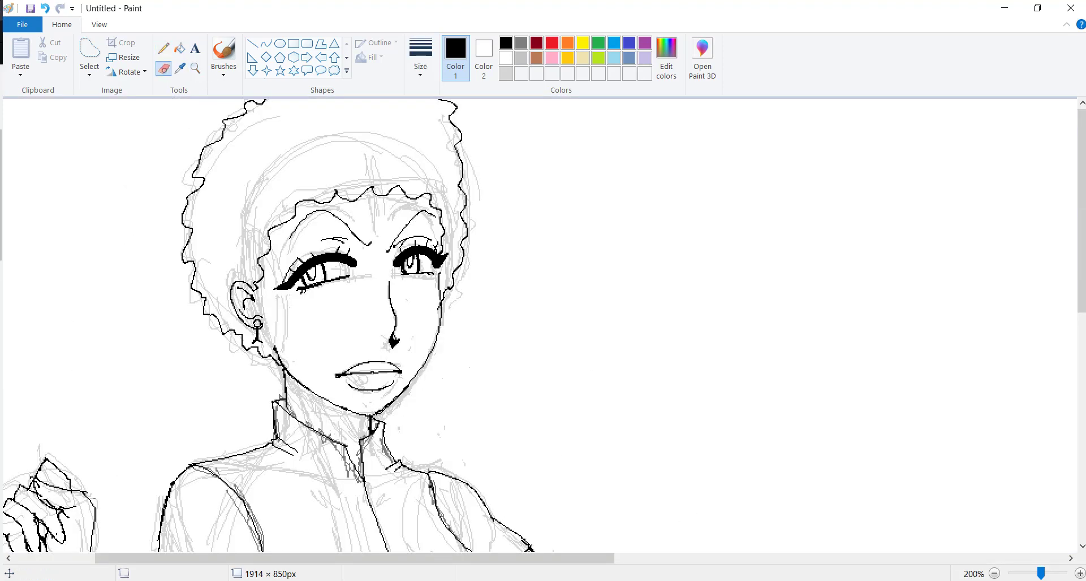
scroll(259, 339, down, 1)
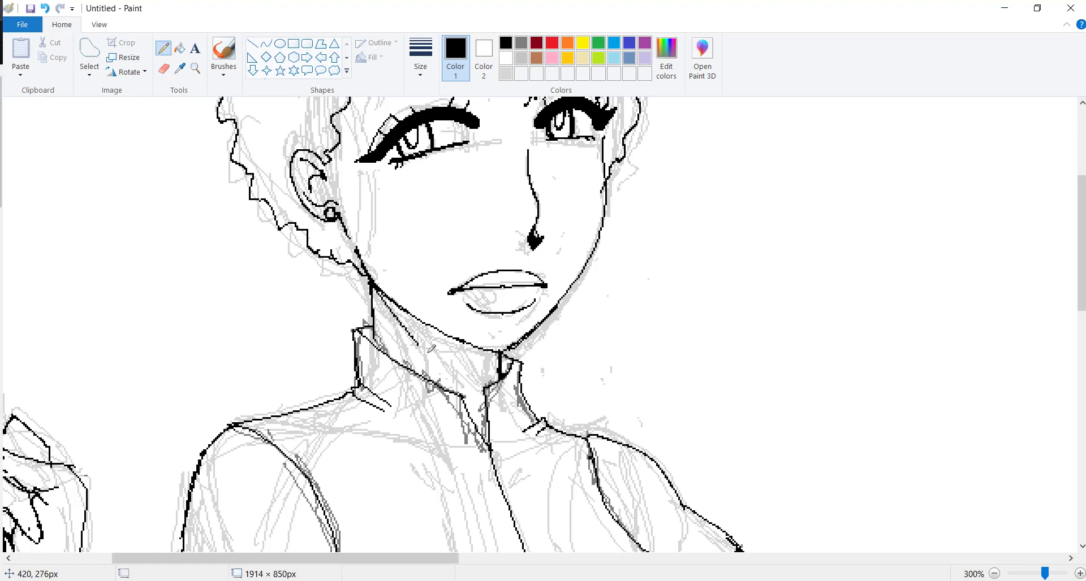
click(195, 68)
click(337, 150)
click(170, 46)
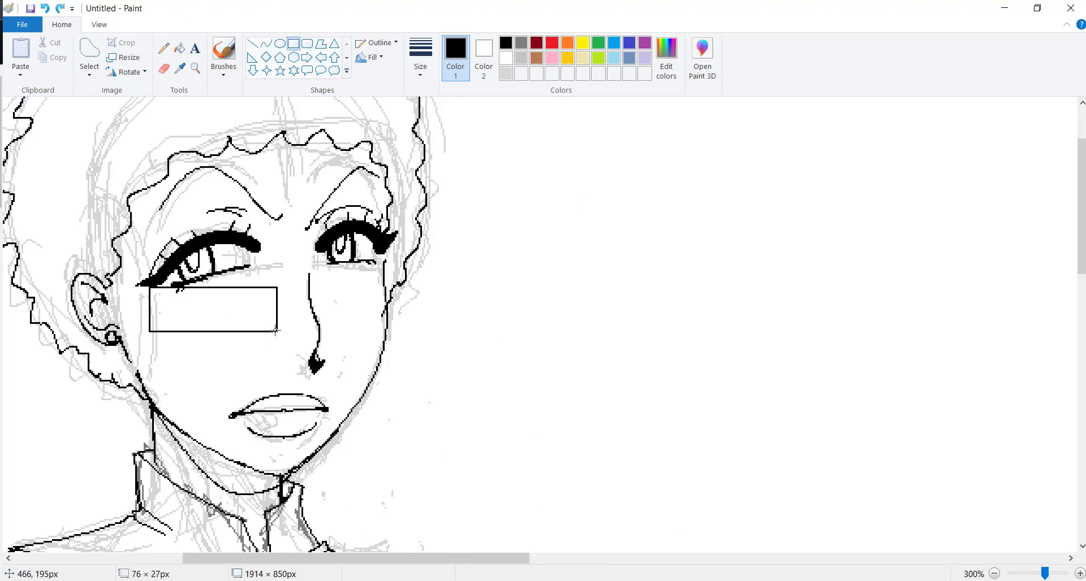
key(ctrl+z)
click(164, 48)
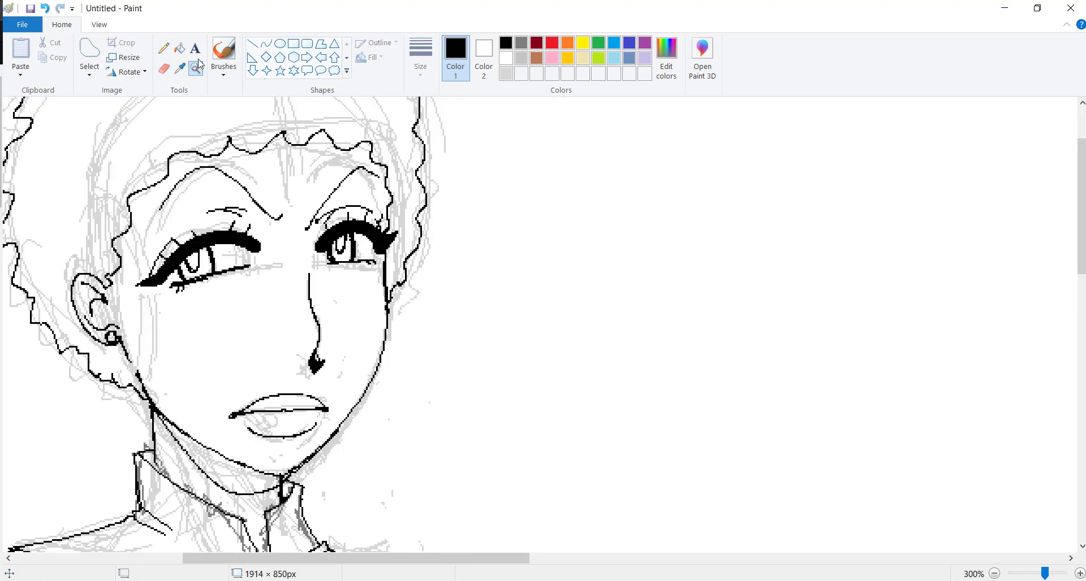
- Redraw the earring as an elongated drop shape and draw the line behind the neck from nape to shoulder
scroll(403, 100, down, 1)
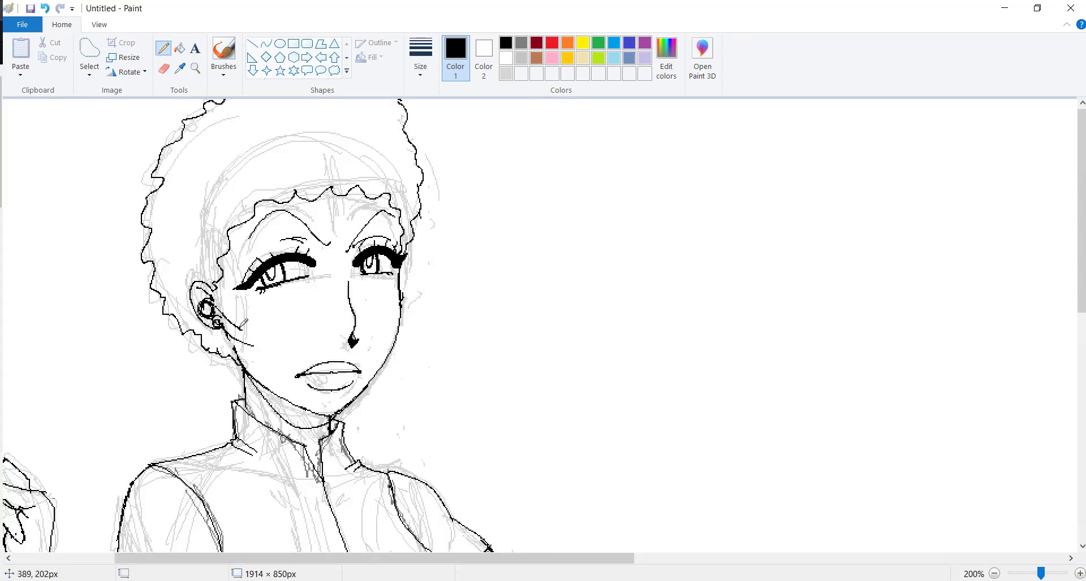
click(45, 8)
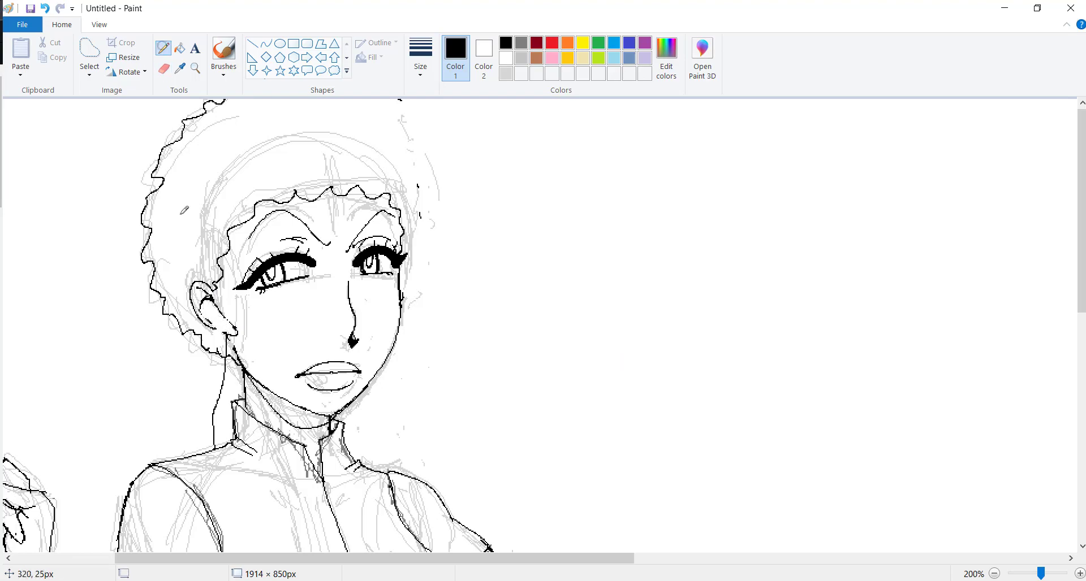
click(195, 68)
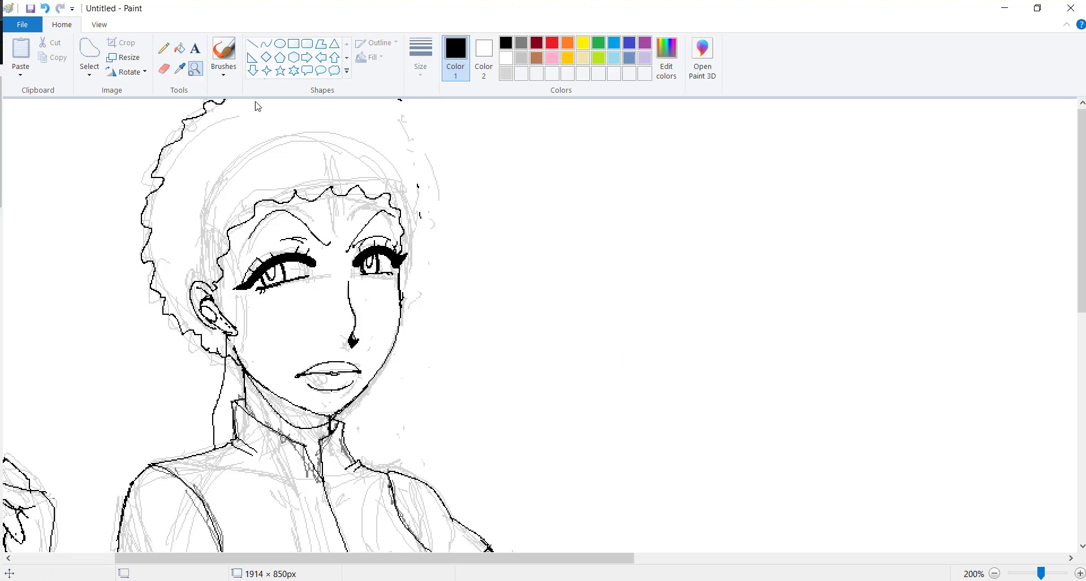
- Draw the centre seam of the outfit from the chest down over the belly
right_click(360, 321)
right_click(360, 321)
click(360, 321)
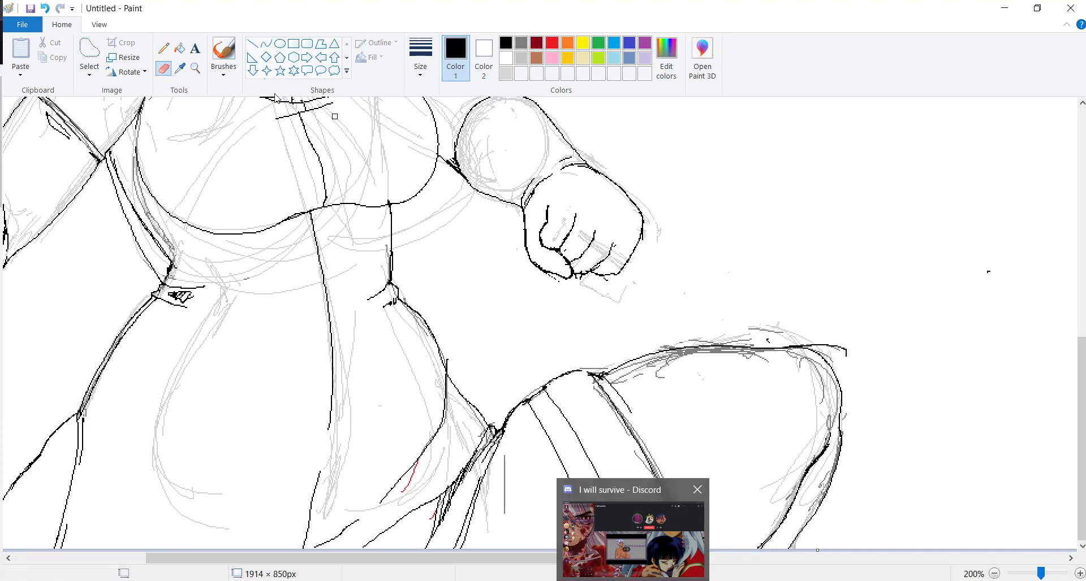
- Ink two parallel strap lines across the raised thigh, redrawing the inner one with the Curve tool
click(163, 49)
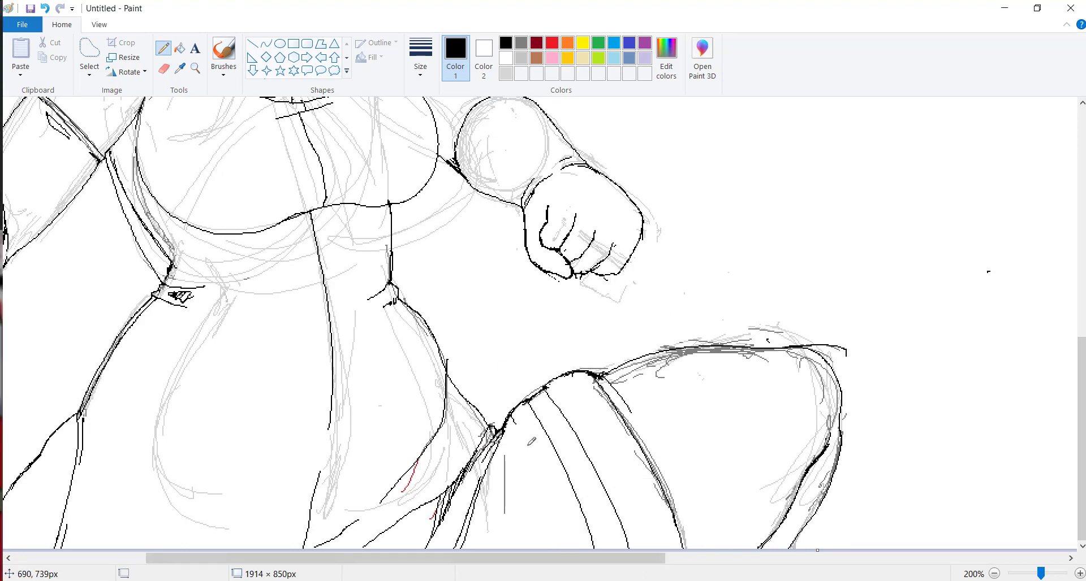
key(ctrl+z)
click(265, 43)
drag(511, 414, 568, 547)
drag(540, 481, 507, 528)
mouse_move(529, 400)
mouse_down()
mouse_move(685, 195)
mouse_move(603, 548)
mouse_up()
click(196, 69)
right_click(296, 220)
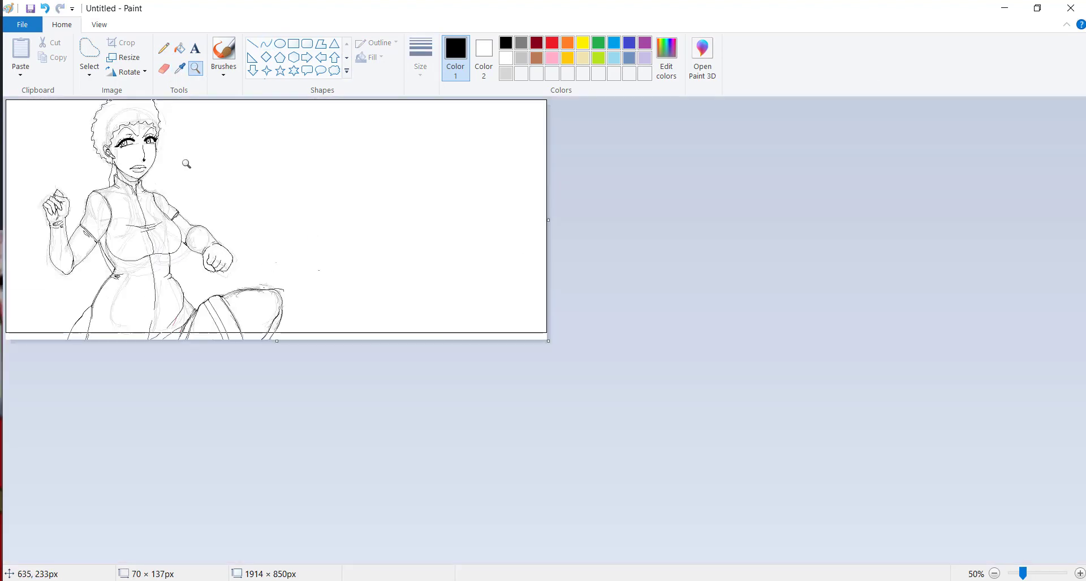
- Replace the gray sketch lines over the whole figure with white, leaving the black ink
click(327, 194)
scroll(274, 361, down, 1)
right_click(274, 362)
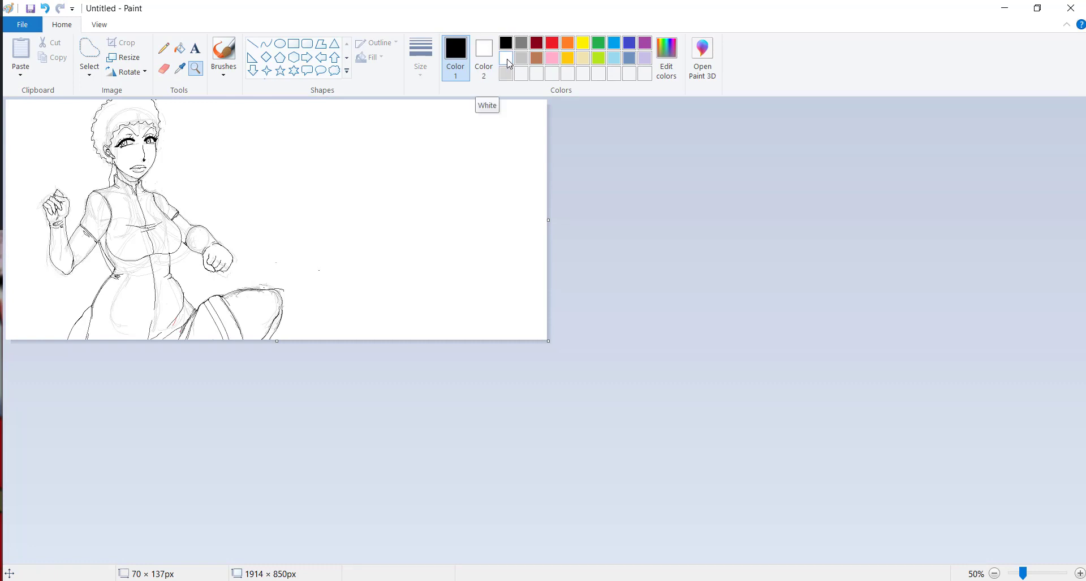
click(510, 64)
click(484, 57)
click(455, 56)
click(506, 73)
click(483, 57)
click(505, 57)
mouse_move(215, 308)
mouse_down()
mouse_move(254, 302)
mouse_move(133, 132)
mouse_up()
- Remove the red guide marks near the hip and erase the overshooting line ends at the hip and knee
click(455, 57)
click(520, 43)
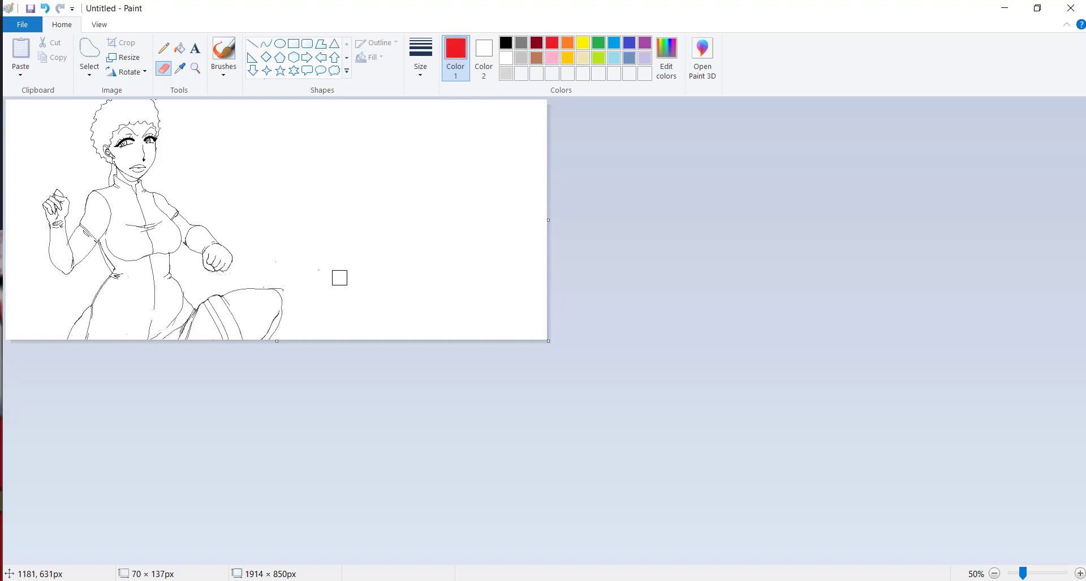
ctrl+scroll(506, 266, up, 2)
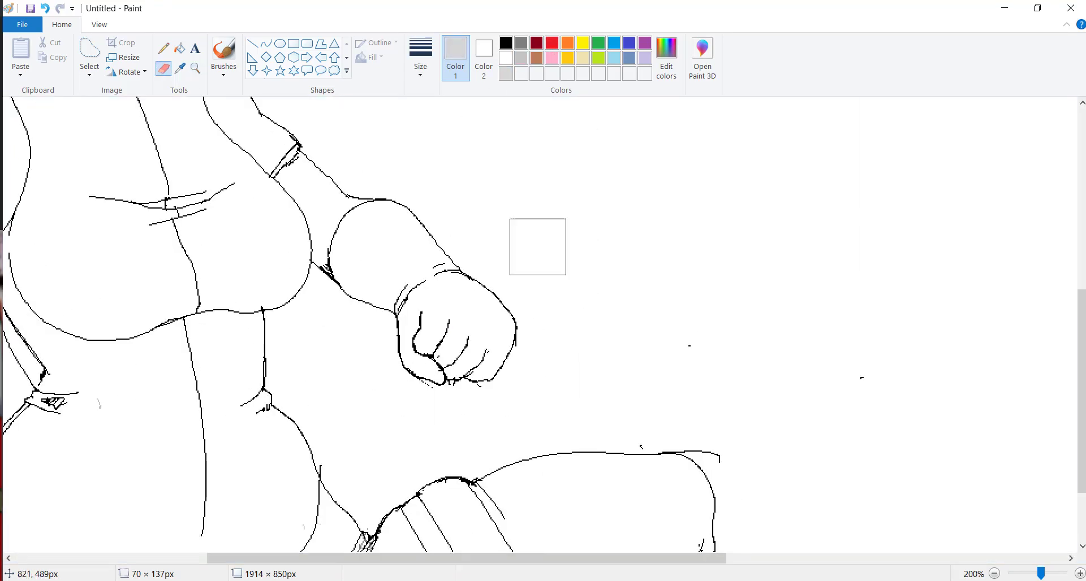
scroll(538, 247, down, 3)
key(ctrl+minus)
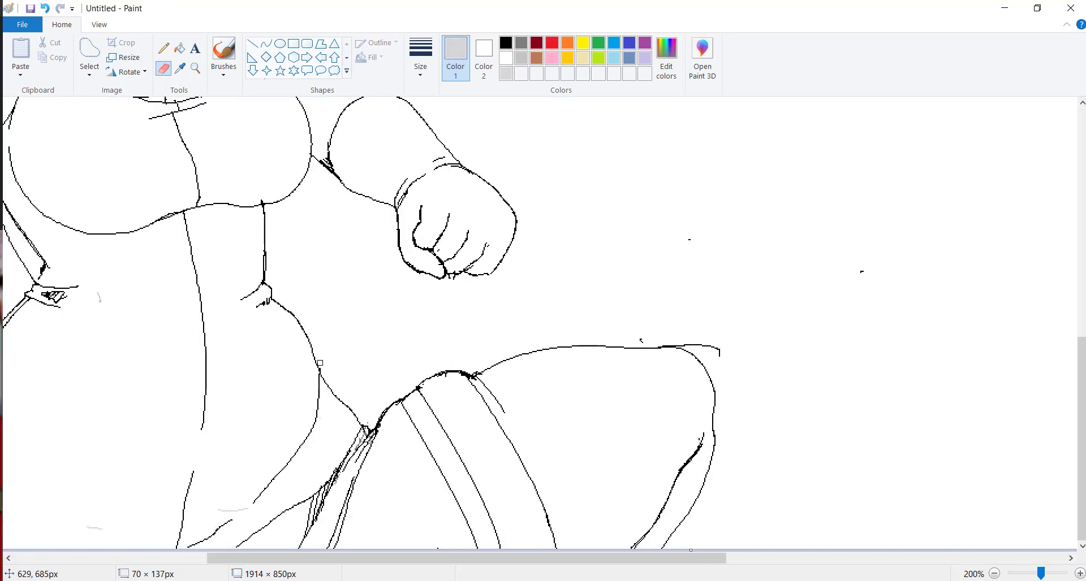
scroll(298, 296, left, 3)
scroll(260, 334, up, 2)
- Mix a custom dark plum-brown color for the outlines
click(164, 48)
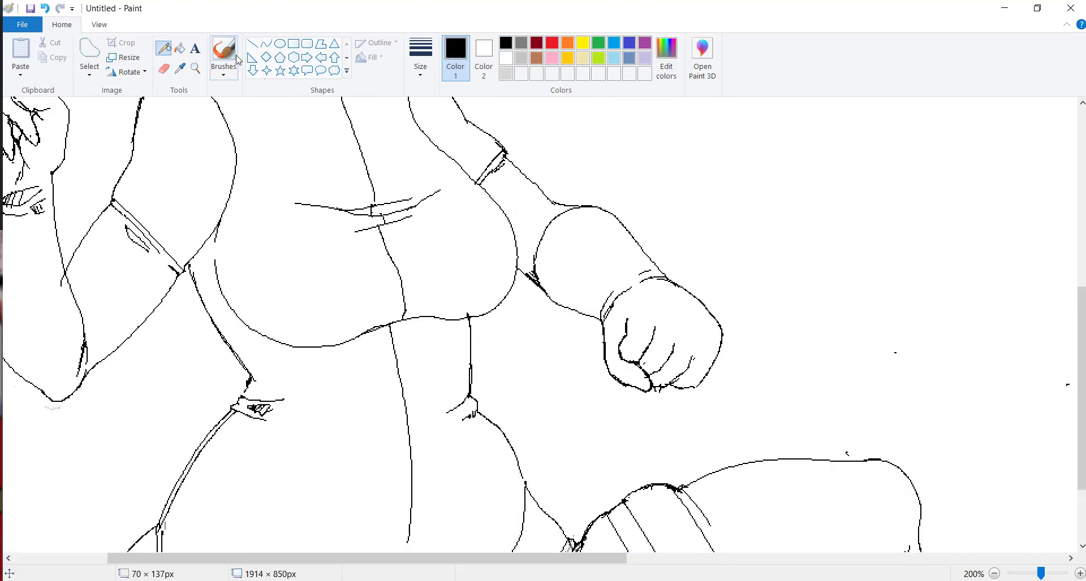
click(666, 57)
click(555, 282)
drag(700, 323, 702, 298)
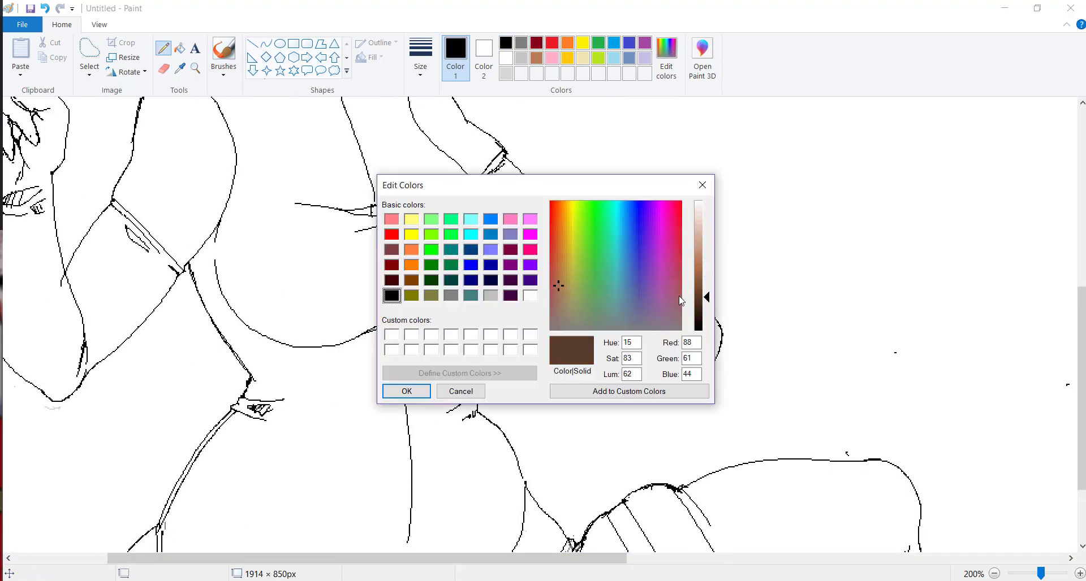
click(407, 391)
- Replace the black linework of the whole figure with the dark plum-brown
key(ctrl+minus)
key(ctrl+minus)
click(484, 57)
click(506, 42)
click(163, 68)
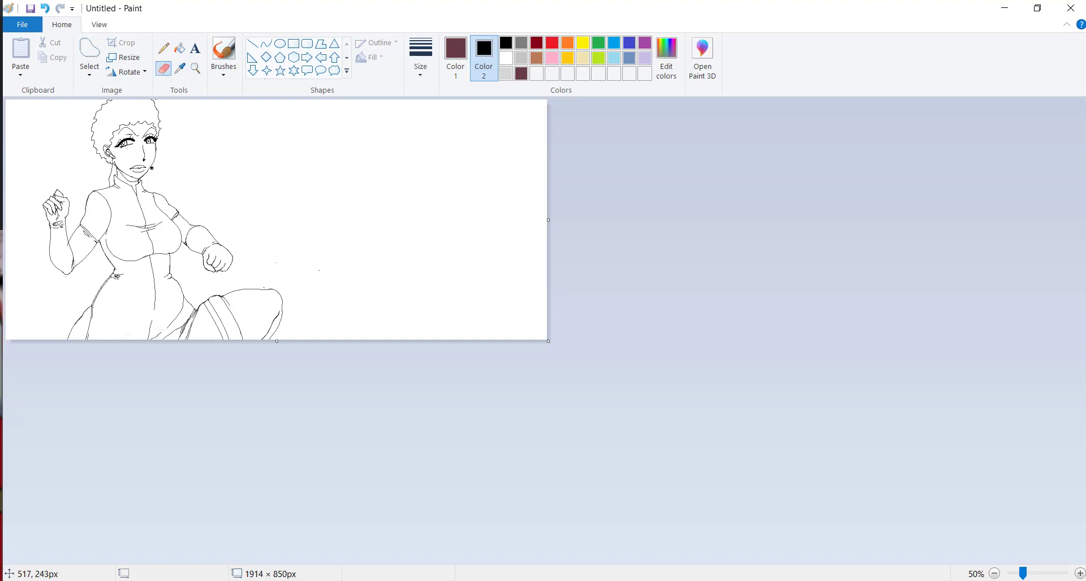
click(455, 56)
click(505, 42)
click(483, 57)
click(520, 73)
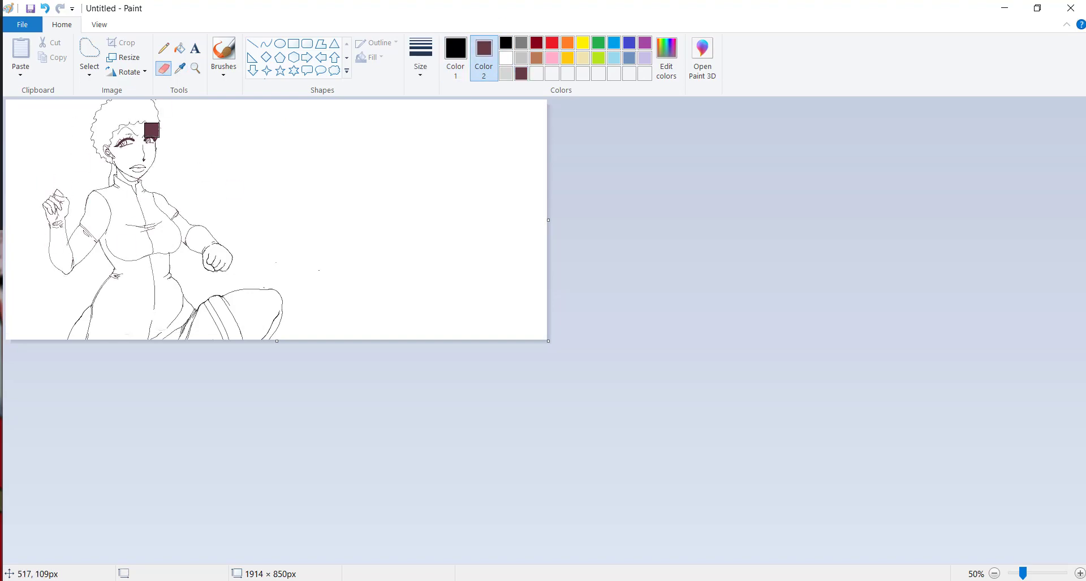
- Mix a custom medium brown skin color and set it as the primary color for filling
key(ctrl+plus)
key(ctrl+plus)
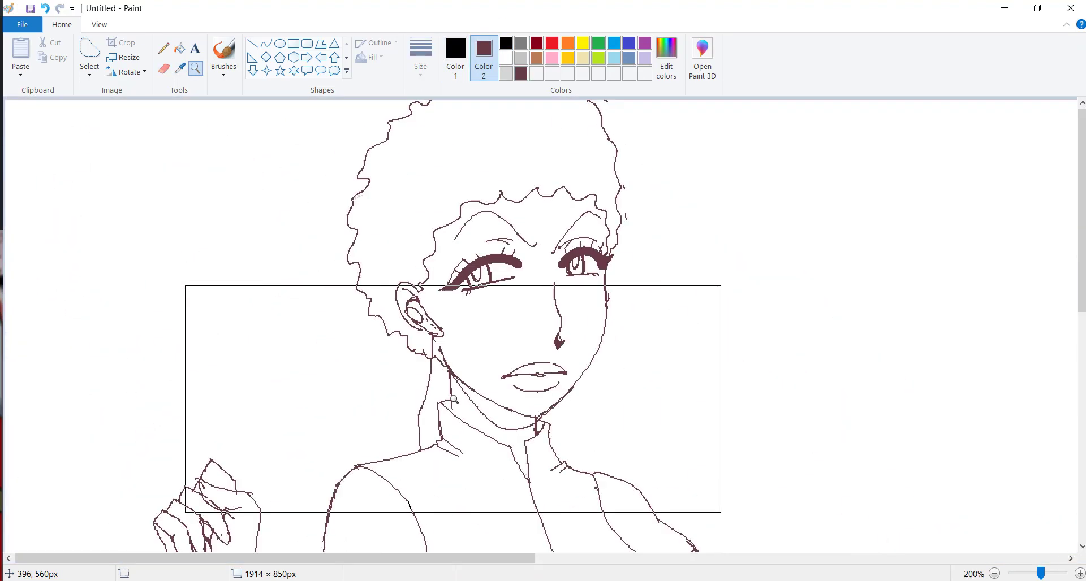
key(ctrl+minus)
click(179, 48)
click(666, 56)
key(Return)
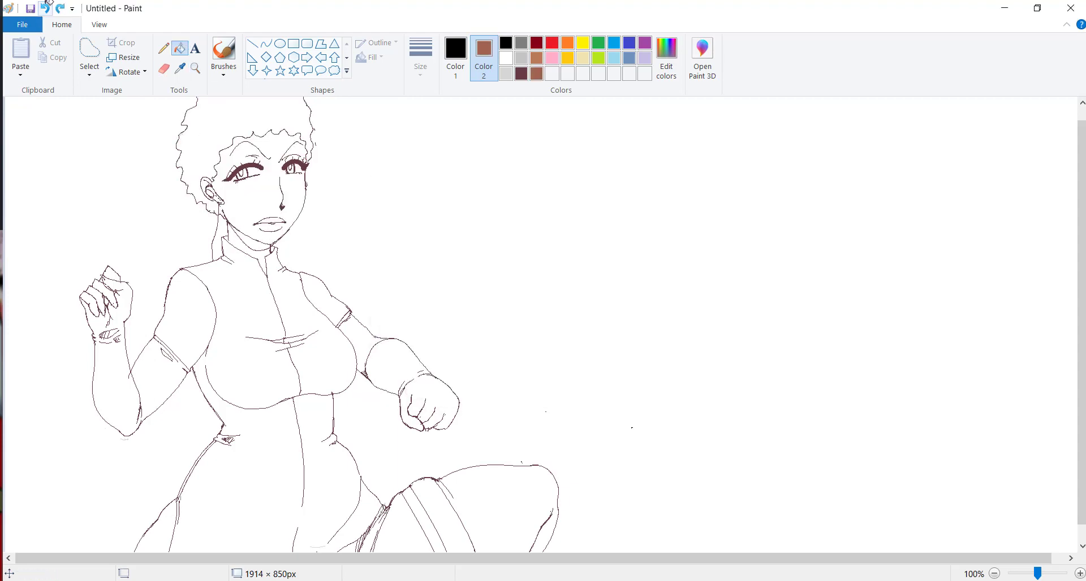
click(455, 57)
click(536, 74)
- Fill the neck with medium brown and the shadow under the chin with dark plum-brown
scroll(249, 200, up, 2)
scroll(1080, 289, up, 2)
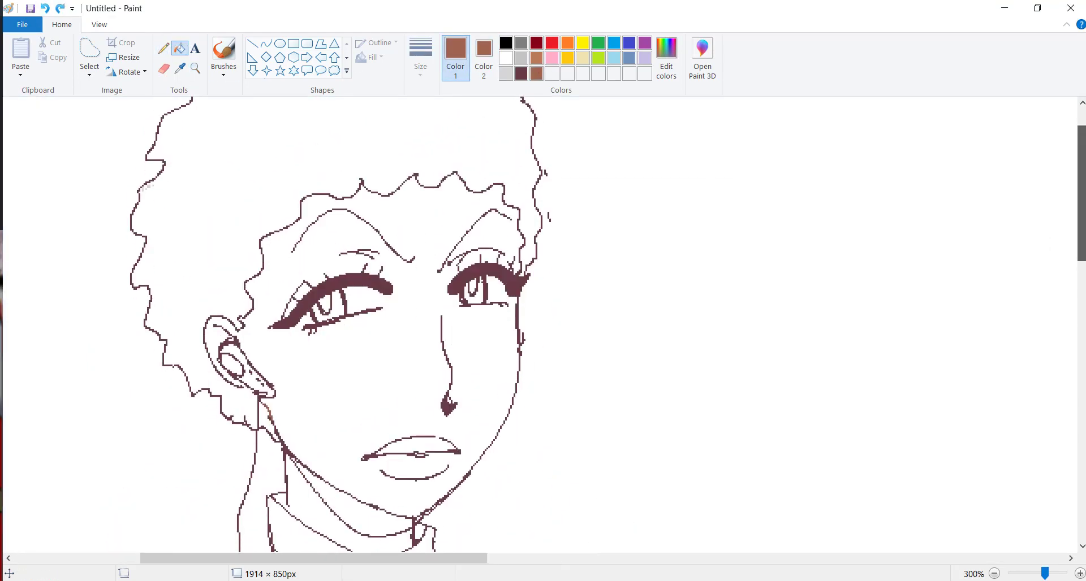
scroll(543, 325, down, 2)
scroll(543, 325, up, 3)
scroll(395, 339, down, 4)
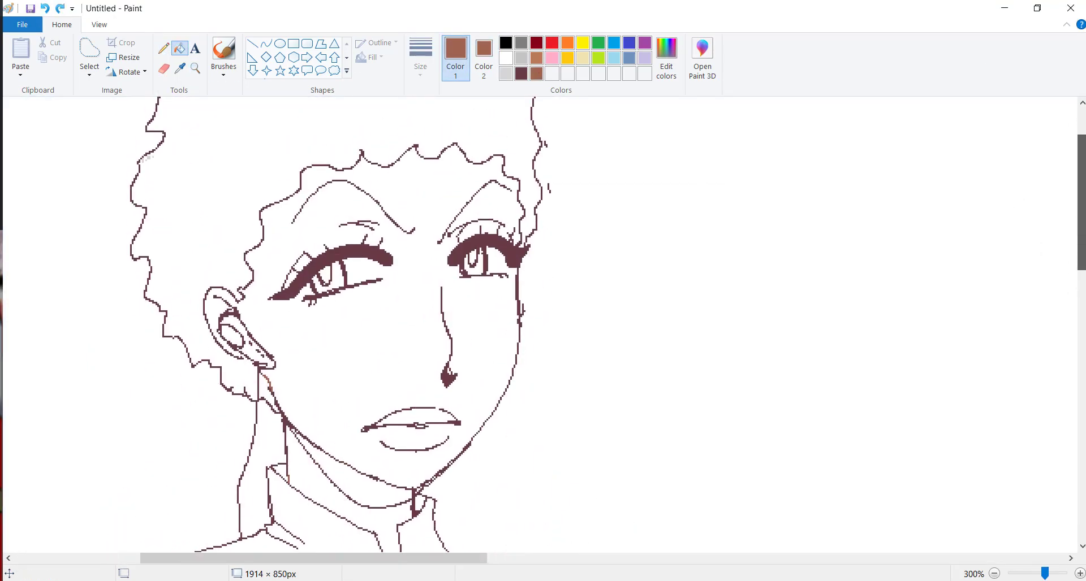
click(356, 446)
click(362, 438)
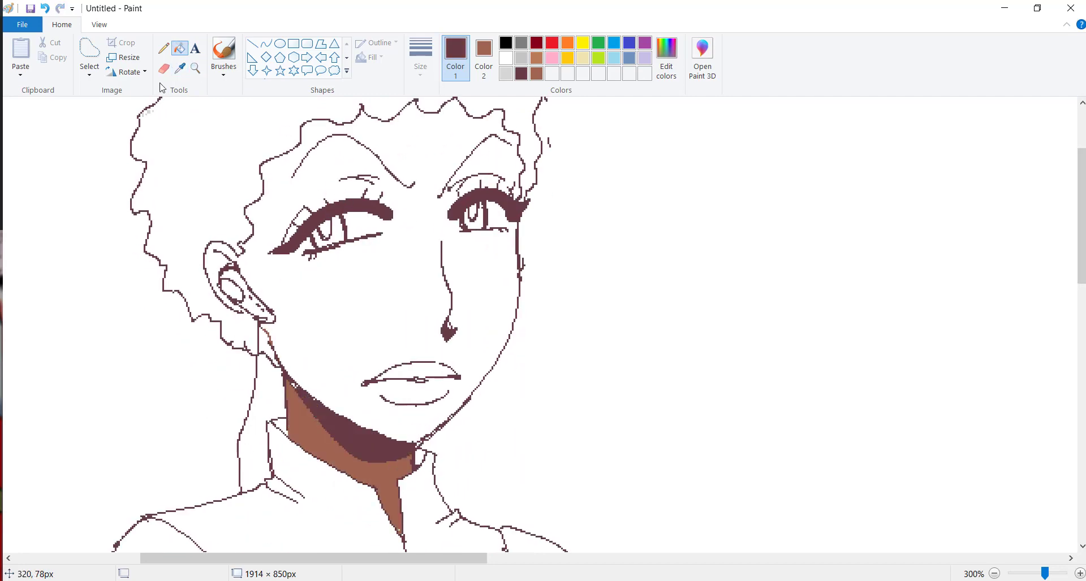
- Fill the face and outer ear with medium brown, undoing the first face fill
click(486, 301)
key(ctrl+z)
scroll(1081, 215, up, 3)
scroll(1081, 187, down, 2)
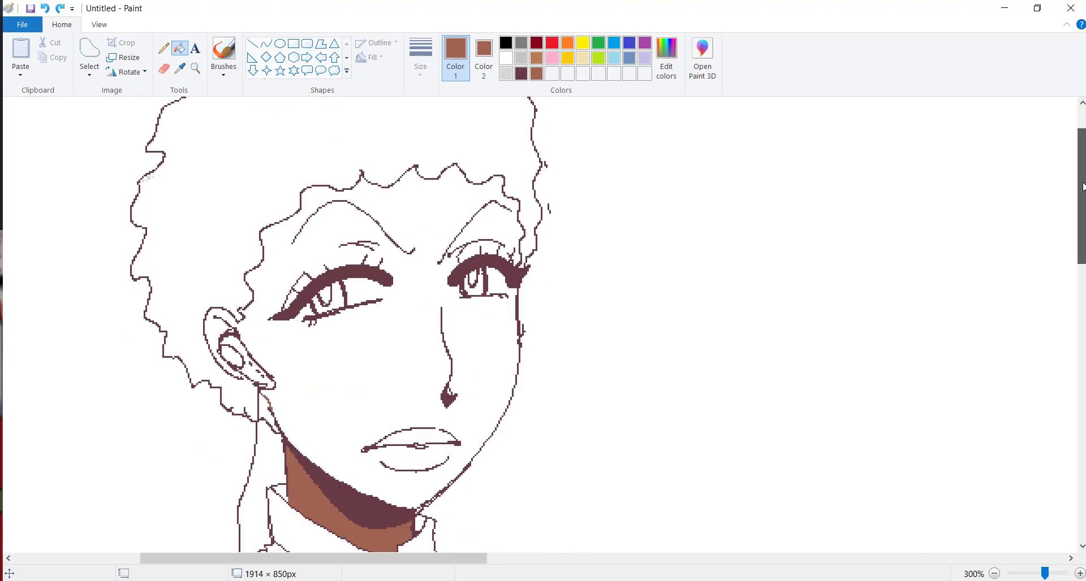
click(494, 232)
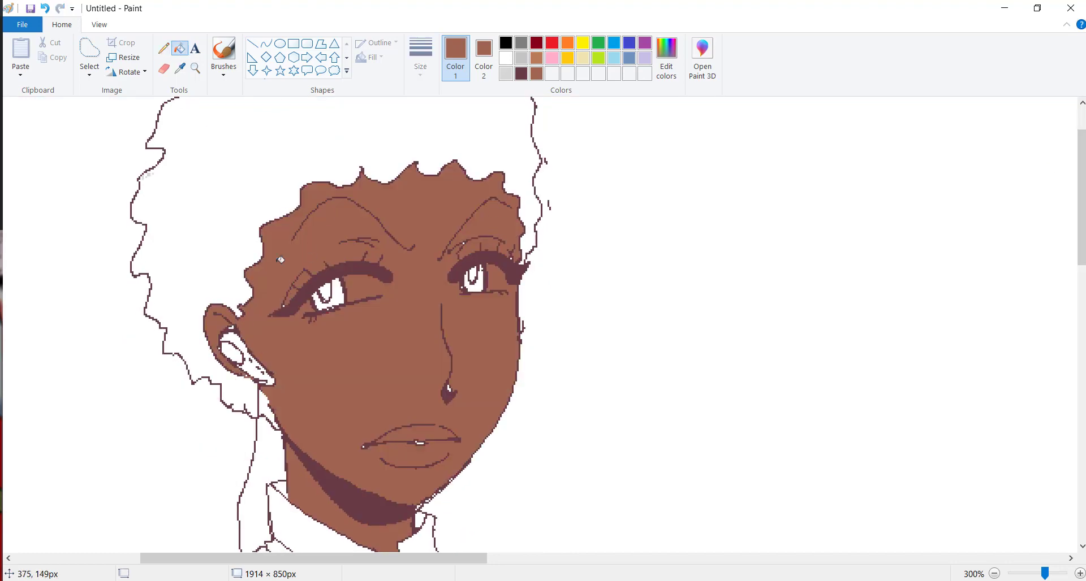
- Fill the raised thigh with medium brown on both sides of the strap
scroll(747, 323, down, 10)
click(908, 340)
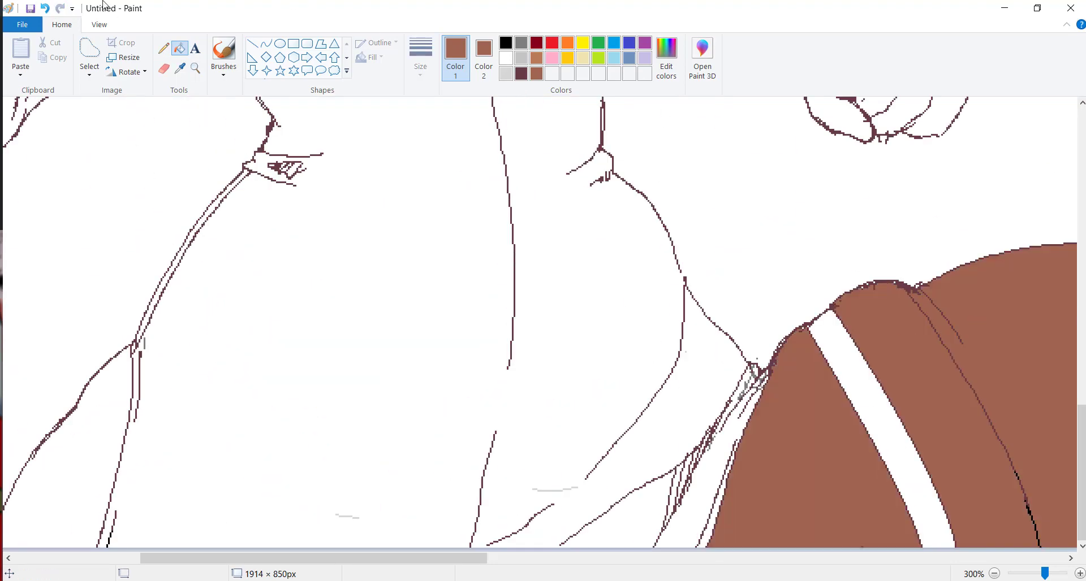
scroll(232, 105, down, 2)
scroll(359, 177, up, 2)
- Reset the secondary color to white and cover the small white gaps at the nostril and lips in plum-brown
click(163, 68)
right_click(509, 59)
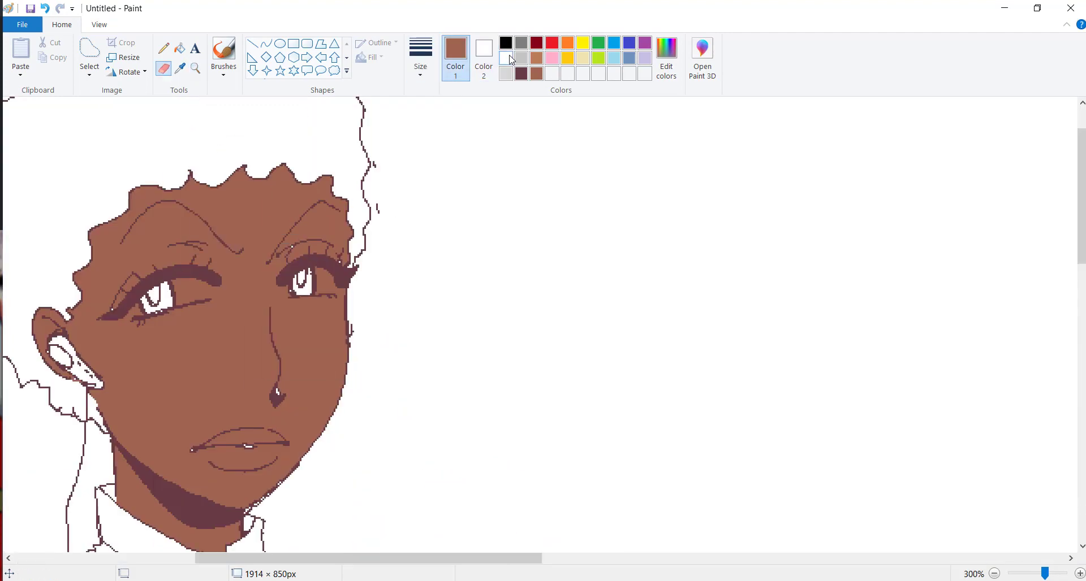
click(164, 48)
click(484, 56)
click(506, 59)
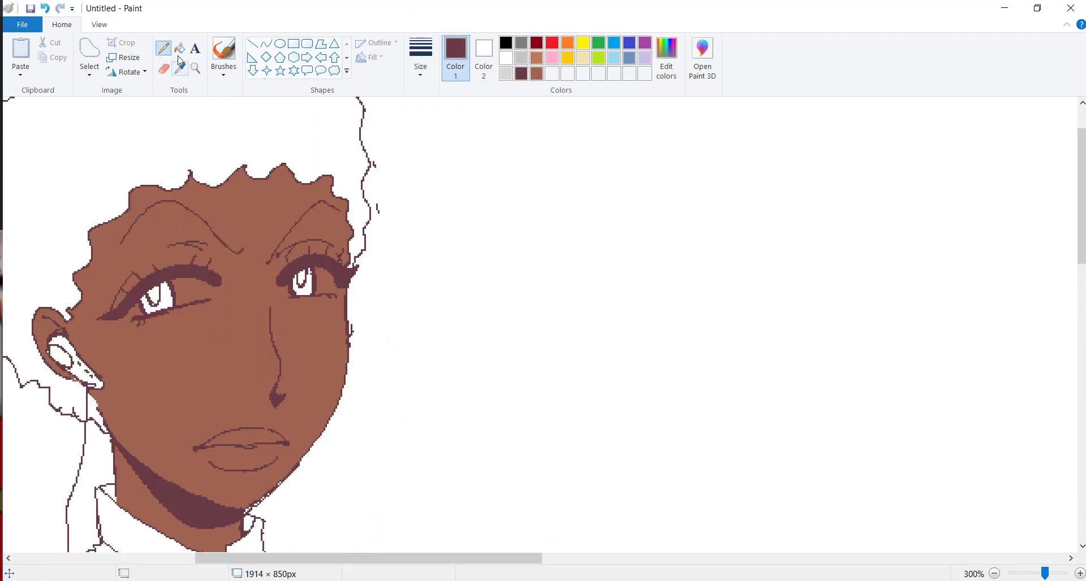
- Mix a custom off-white and draw the corner edges of the near eye's white with it
click(666, 57)
click(410, 390)
drag(127, 314, 135, 317)
drag(212, 299, 220, 281)
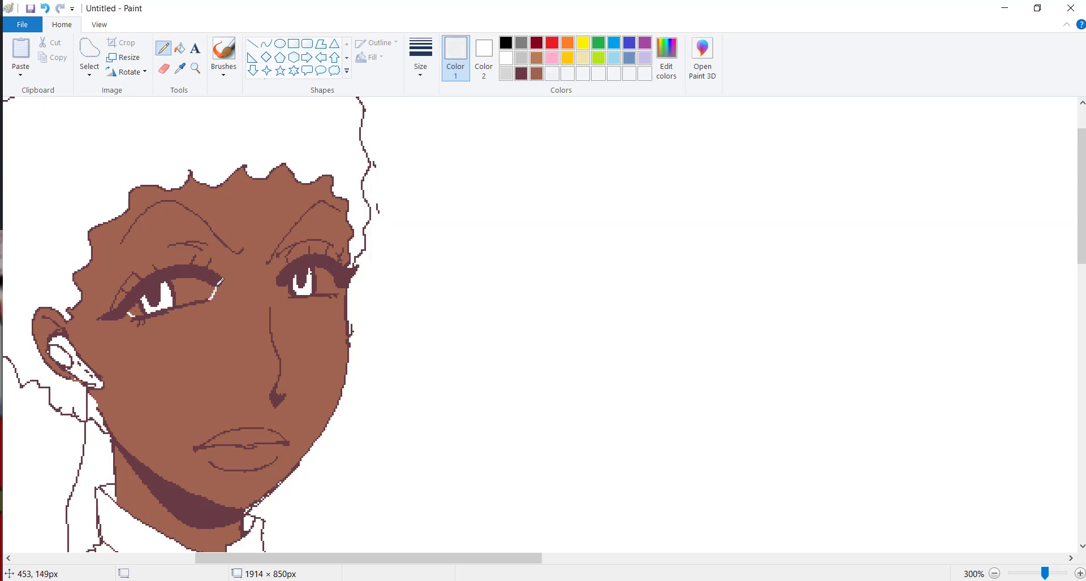
- Fill the whites of both eyes with the off-white
click(180, 48)
click(192, 291)
click(138, 312)
click(327, 281)
- Try a lime fill on the hair and undo it
click(598, 57)
click(187, 192)
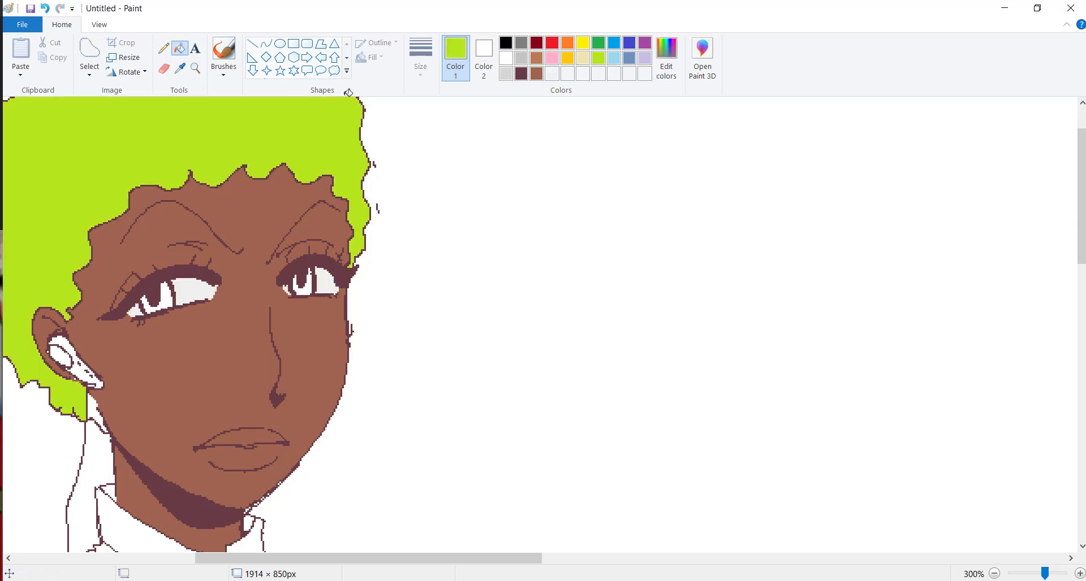
key(ctrl+z)
- Mix a custom grayish blue and fill the hair with it
click(666, 57)
click(571, 223)
click(635, 299)
click(406, 391)
click(343, 156)
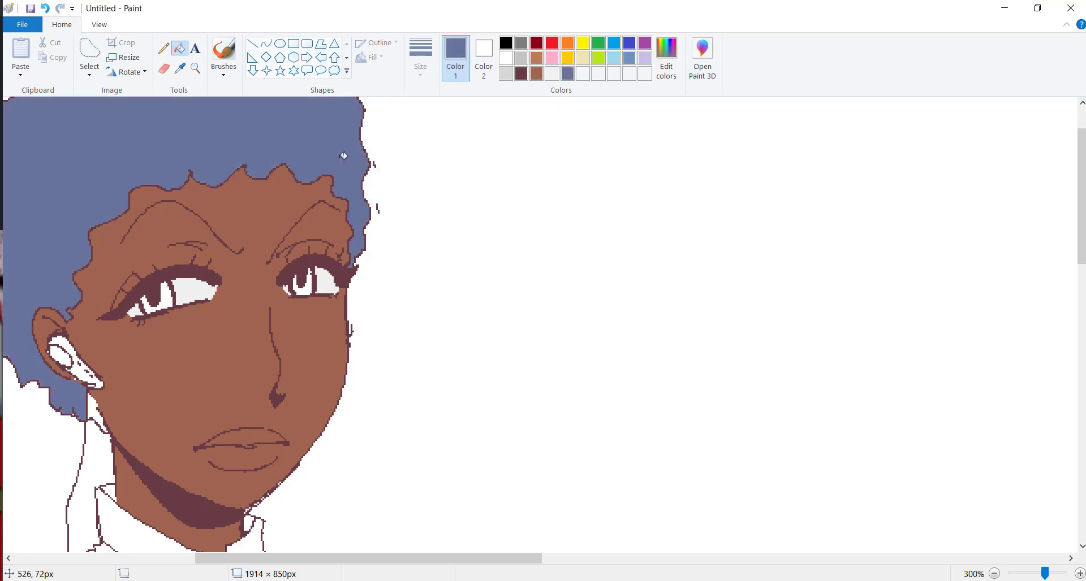
- Color the gap at the nape blue and paint out the stray marks outside the hair and cheek in white
click(163, 48)
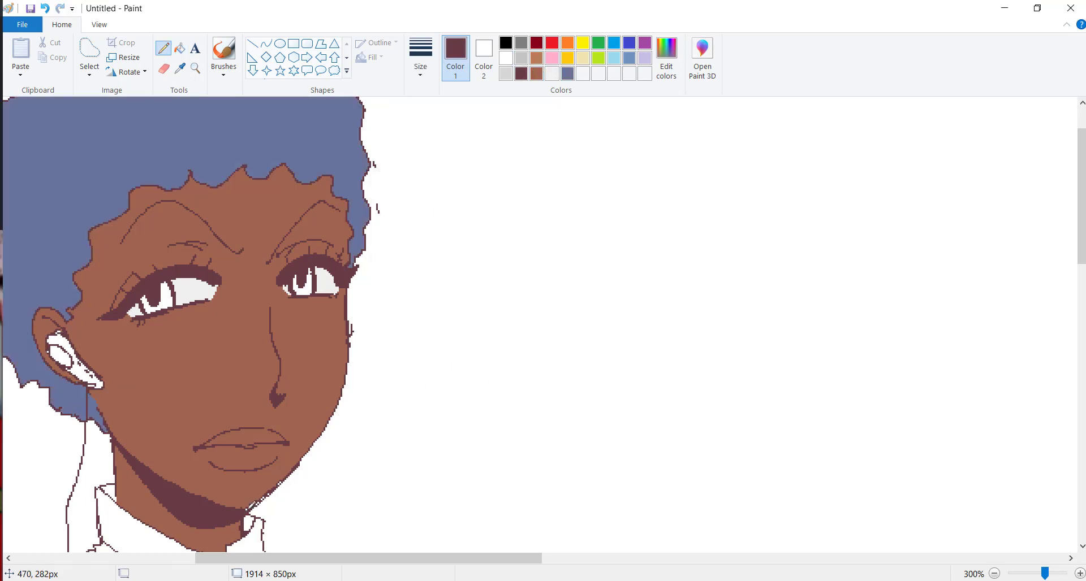
click(505, 57)
click(195, 68)
right_click(275, 155)
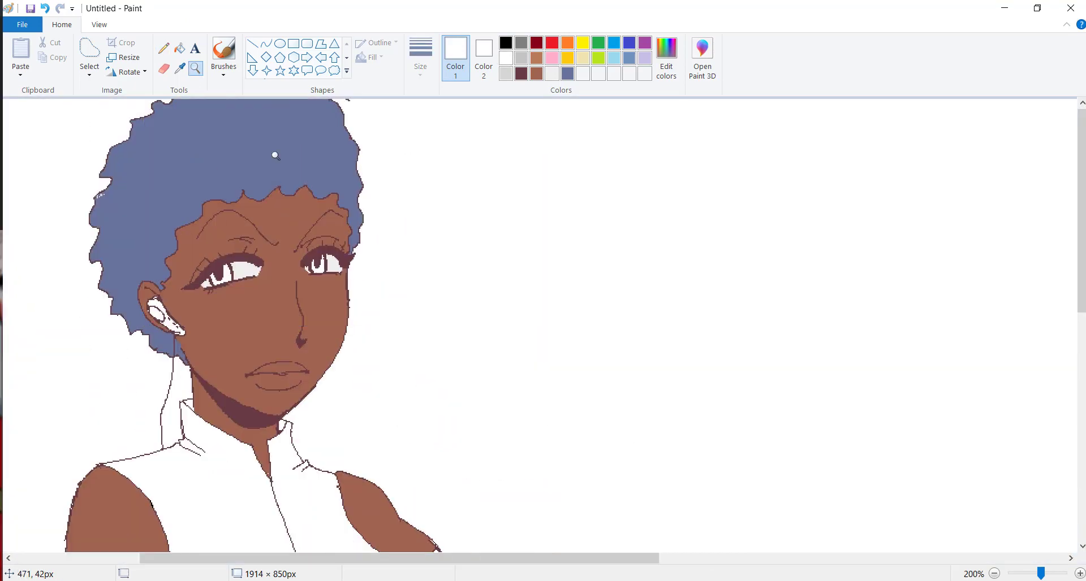
click(275, 155)
- Mix a lighter grayish blue and refill the main hair area with it
click(165, 50)
click(180, 48)
click(666, 57)
click(406, 392)
click(497, 170)
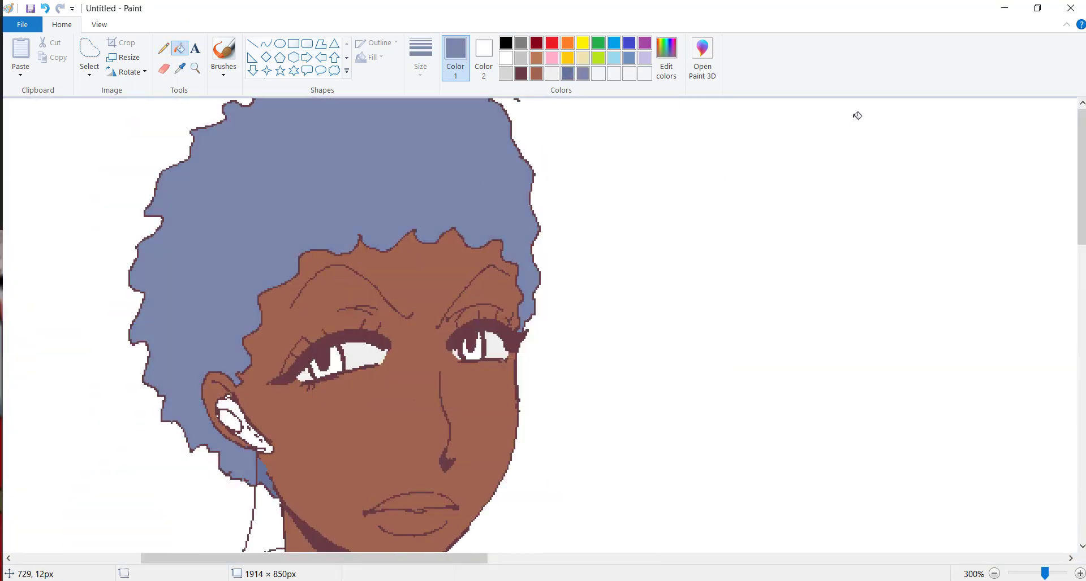
- Mix a custom muted teal and fill the whole dress with it
scroll(1016, 132, down, 3)
scroll(1016, 132, up, 3)
click(666, 56)
drag(586, 305, 616, 300)
key(Return)
scroll(1068, 198, down, 10)
scroll(1068, 198, down, 5)
click(163, 48)
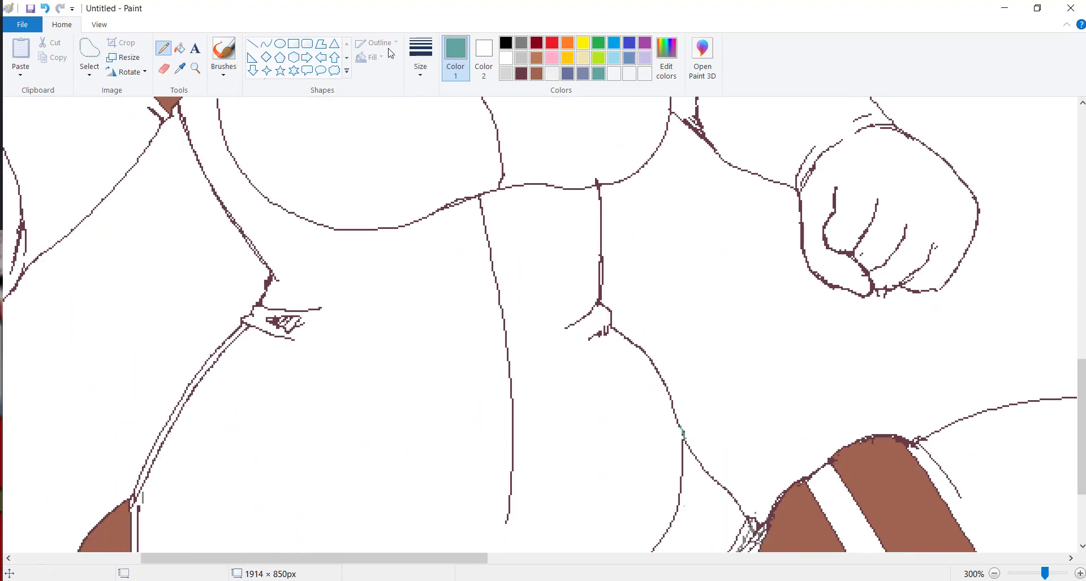
click(180, 48)
click(368, 396)
scroll(509, 339, down, 3)
click(718, 407)
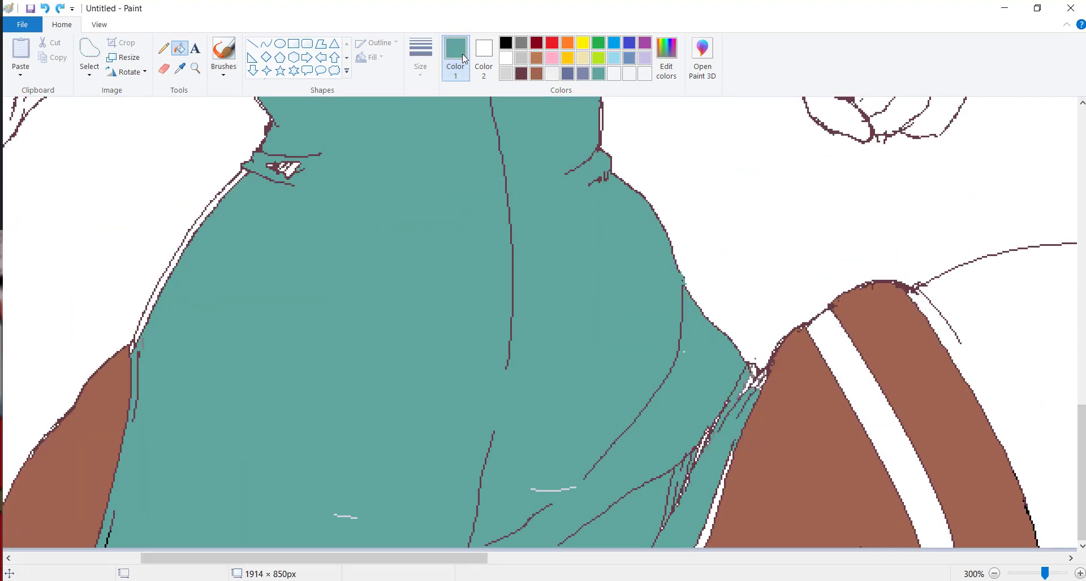
- Paint over the white gaps at the dress's waist, hip edges and skirt folds in the same teal
click(483, 54)
click(598, 74)
click(598, 74)
click(162, 69)
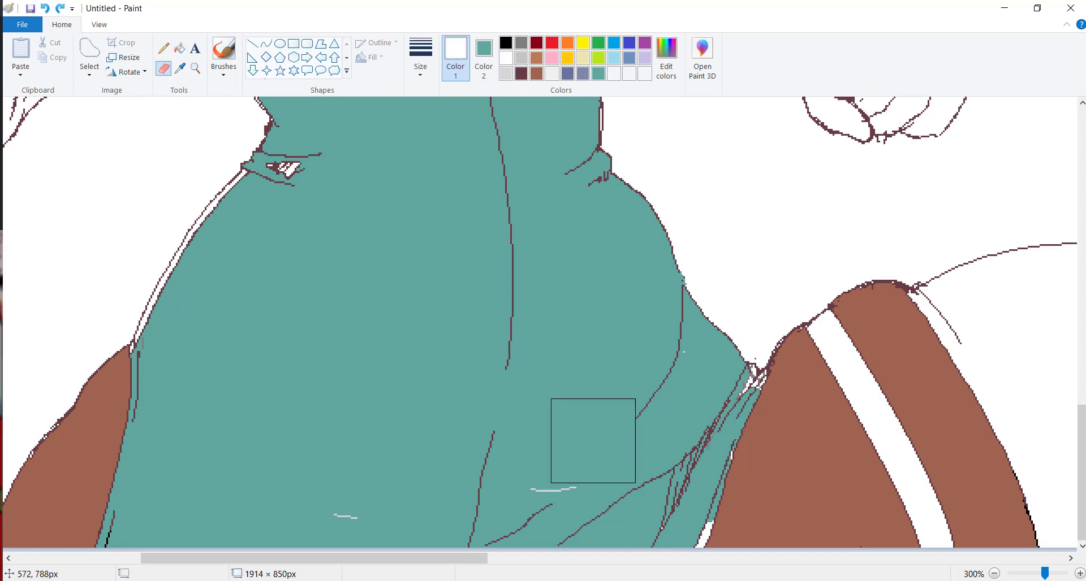
mouse_move(679, 359)
mouse_down()
mouse_move(720, 417)
mouse_move(669, 400)
mouse_move(727, 417)
mouse_move(340, 450)
mouse_up()
drag(244, 174, 136, 341)
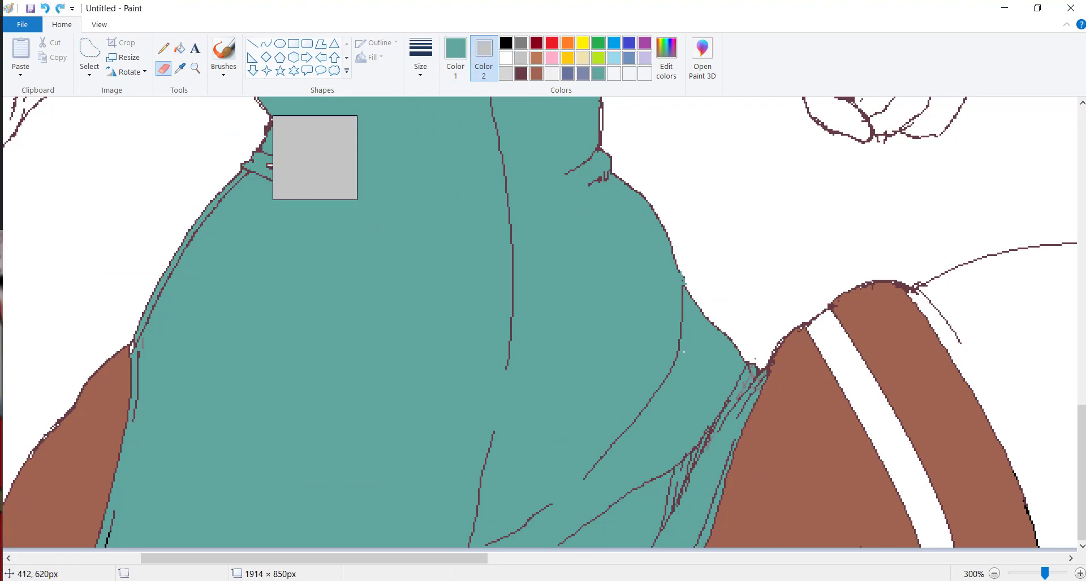
click(483, 56)
click(455, 57)
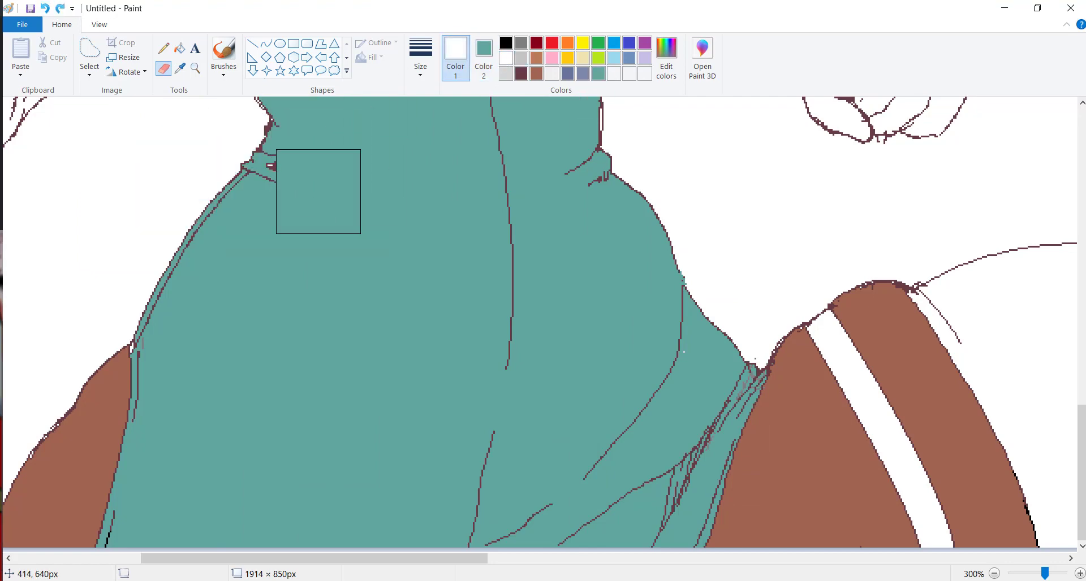
- Color the inside of the collar pale teal and fill the raised arm's long glove with blue-teal
scroll(290, 302, up, 5)
scroll(290, 301, up, 5)
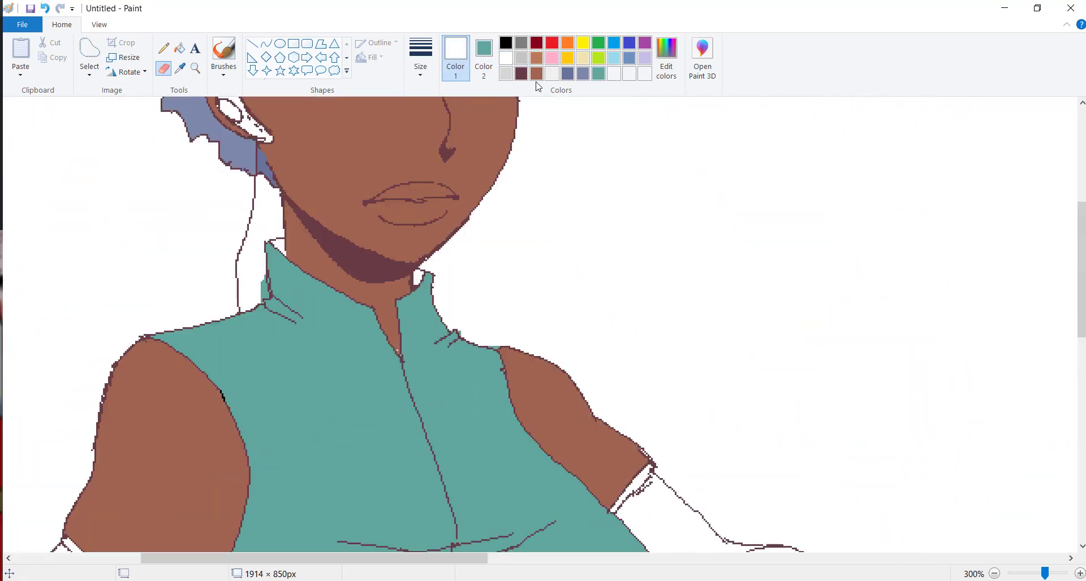
click(180, 49)
scroll(464, 332, down, 5)
scroll(453, 346, up, 3)
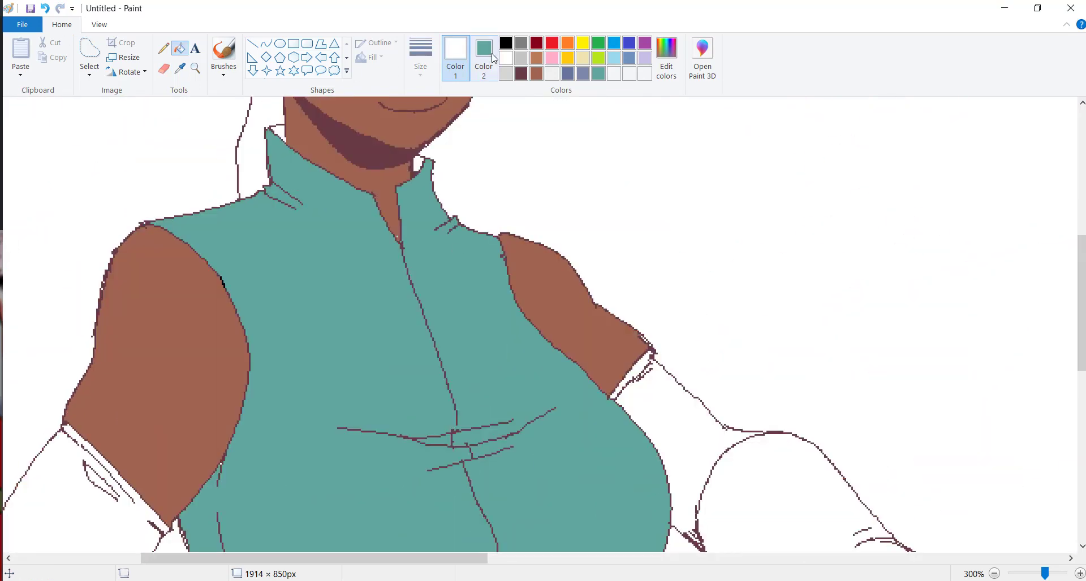
click(598, 74)
click(483, 56)
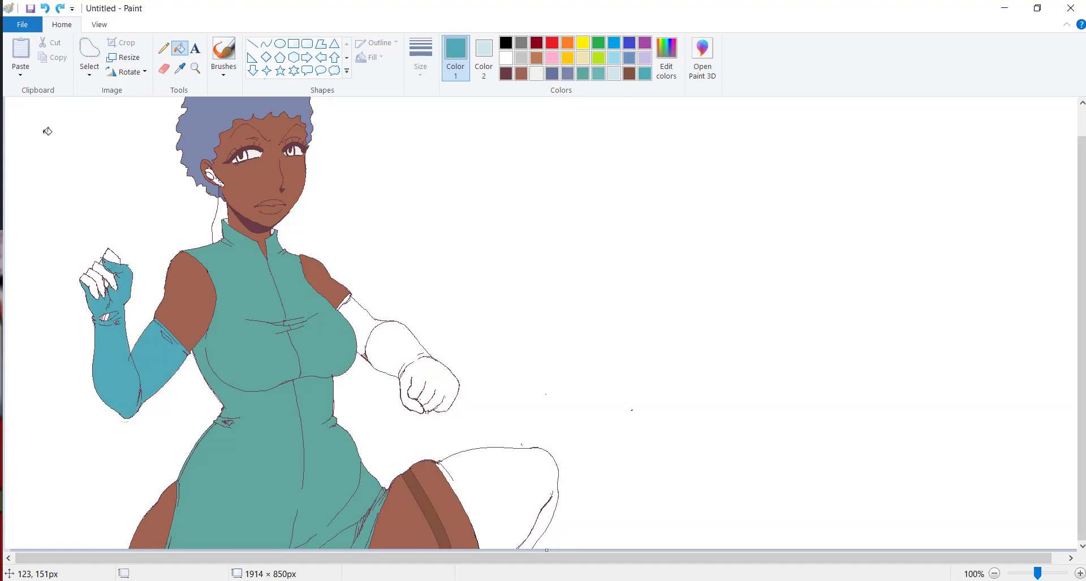
- Paint over the white gaps between the fingers and at the wrist of the raised glove in blue-teal
click(195, 68)
click(194, 323)
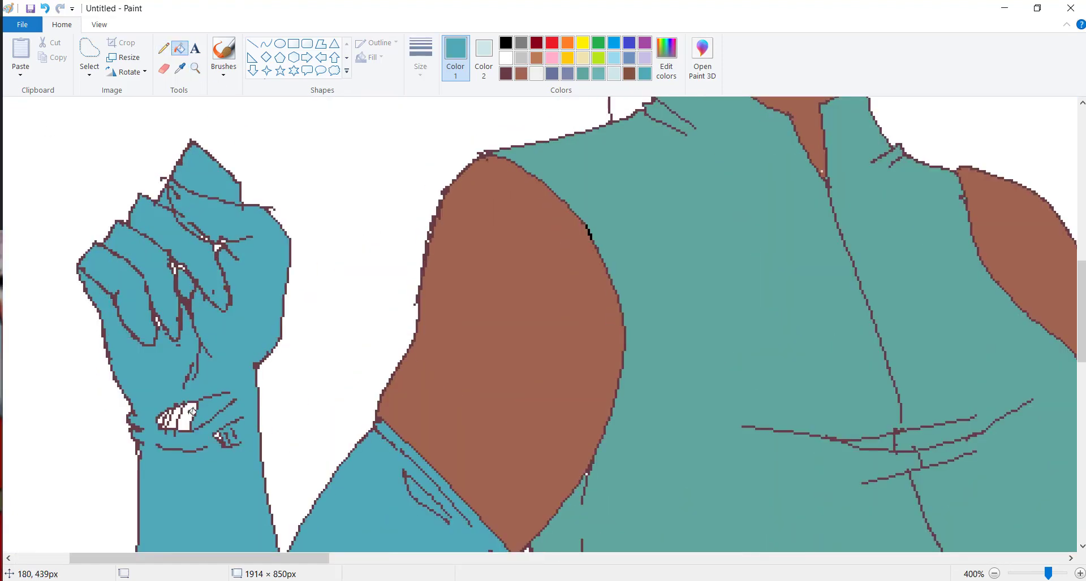
click(163, 68)
click(505, 57)
click(483, 56)
click(644, 74)
mouse_move(215, 246)
mouse_down()
mouse_move(158, 461)
mouse_move(195, 417)
mouse_up()
- Sample the skin color and mix a custom magenta for the lips
scroll(824, 307, up, 5)
scroll(565, 441, right, 5)
scroll(565, 441, down, 2)
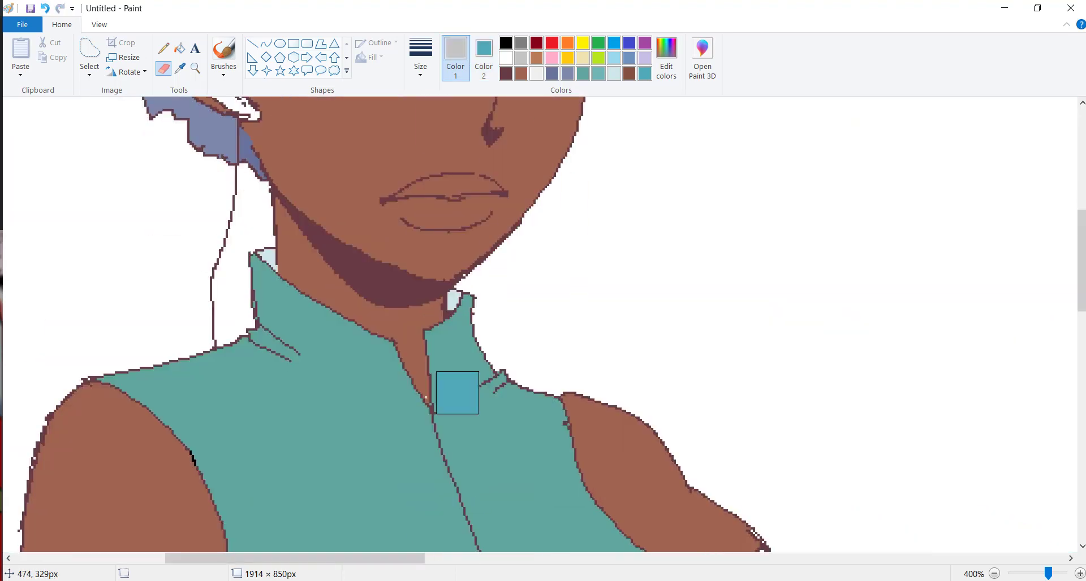
click(180, 68)
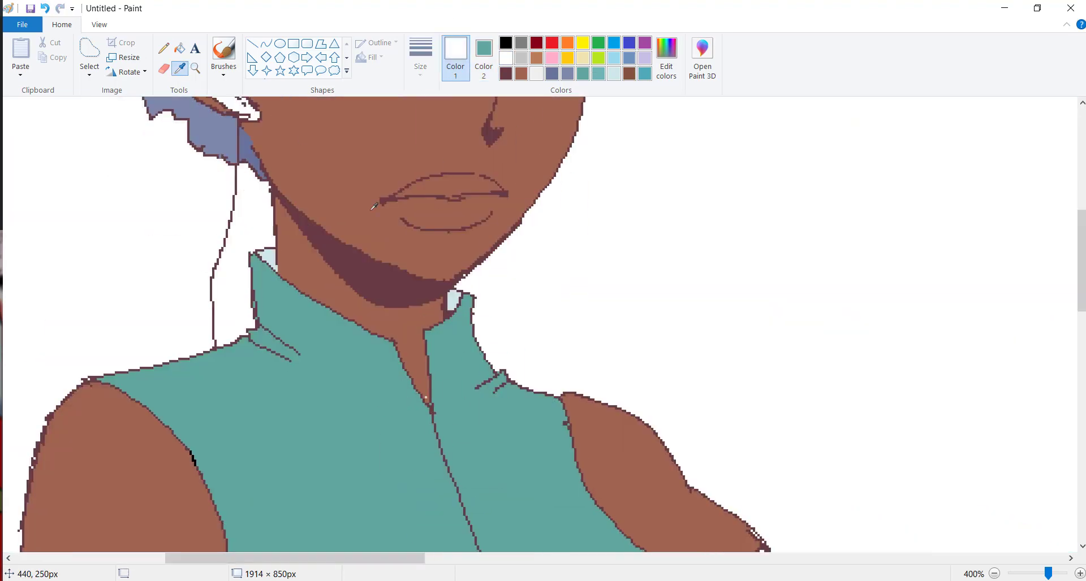
click(373, 207)
scroll(301, 293, up, 4)
click(669, 70)
click(678, 231)
click(407, 388)
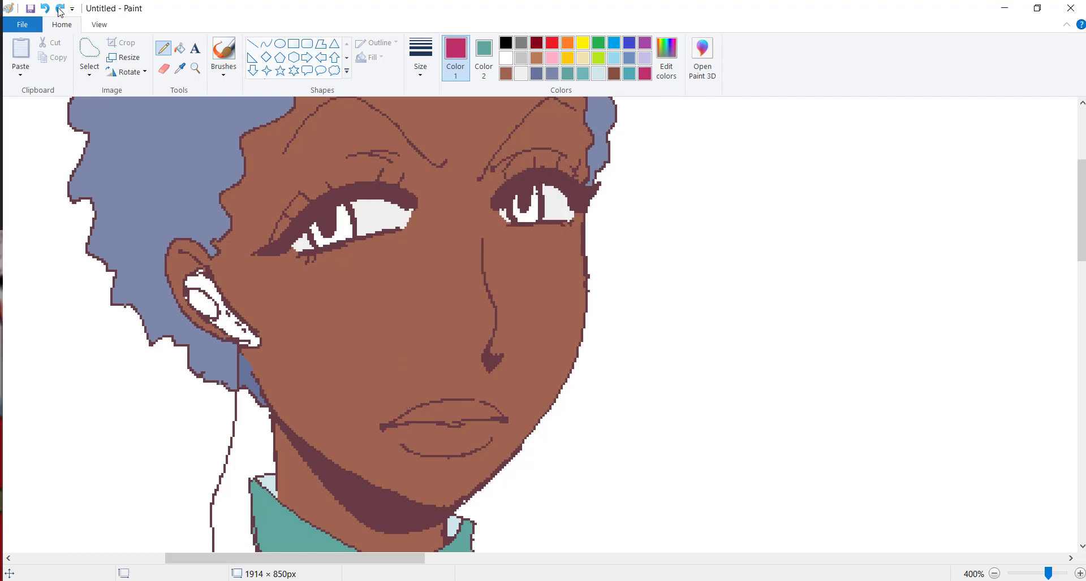
- Mix a bright blue, close the gap in the lower lip's outline and fill the lips
click(669, 70)
click(628, 218)
click(407, 388)
drag(387, 428, 406, 449)
click(179, 48)
click(441, 440)
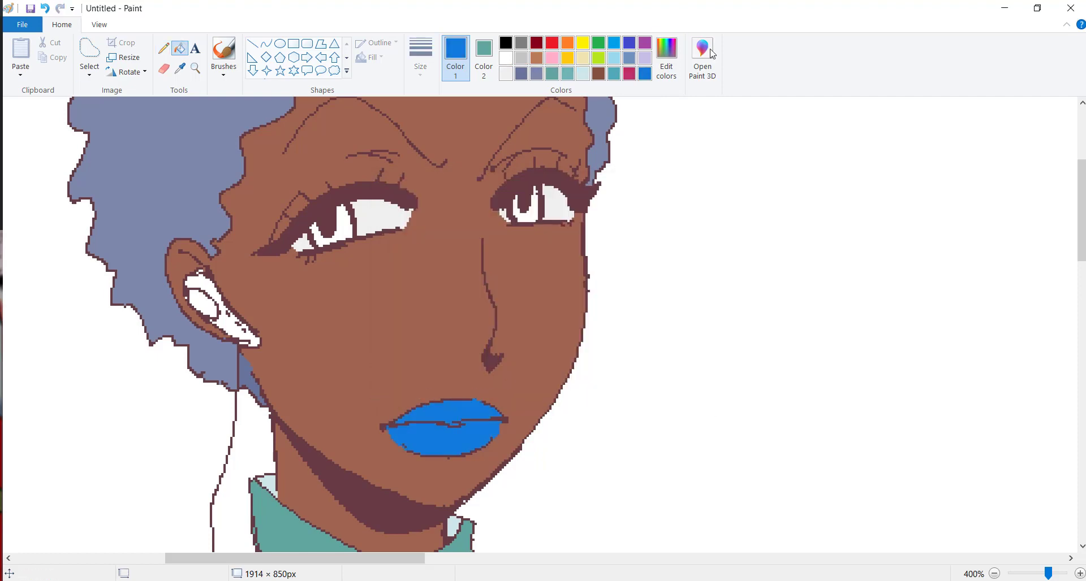
- Try a grayish blue and a rose pink fill on the lips
click(666, 57)
click(626, 290)
click(406, 391)
click(441, 440)
click(666, 57)
click(510, 249)
click(665, 310)
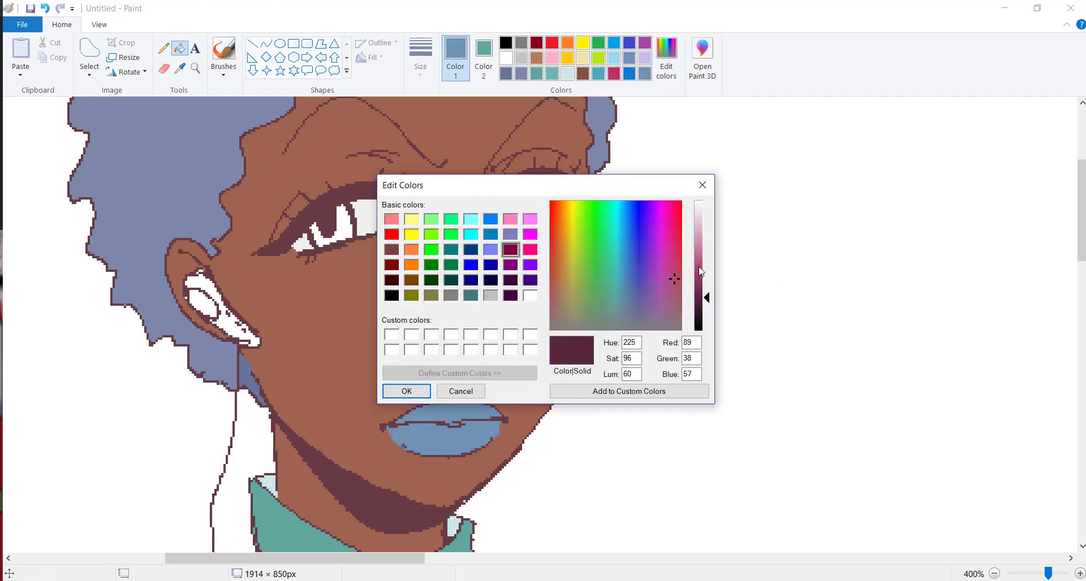
click(406, 391)
click(441, 440)
- Mix a muted rose-red and refill the lips with it
click(666, 57)
click(555, 287)
click(405, 391)
click(666, 57)
click(678, 236)
click(406, 391)
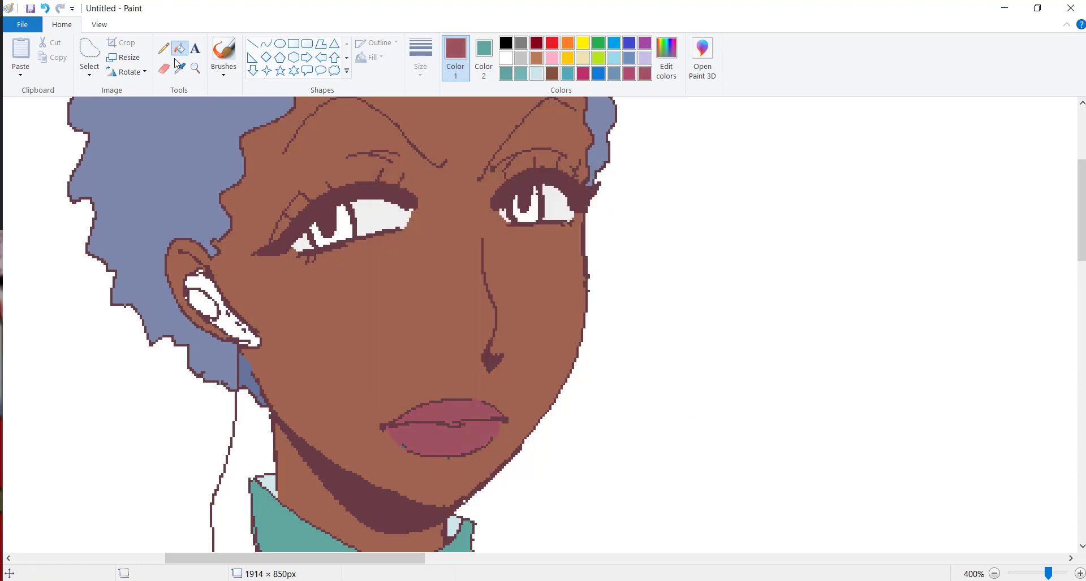
- Paint a small white opening between the upper and lower lip
click(163, 48)
click(195, 68)
right_click(371, 206)
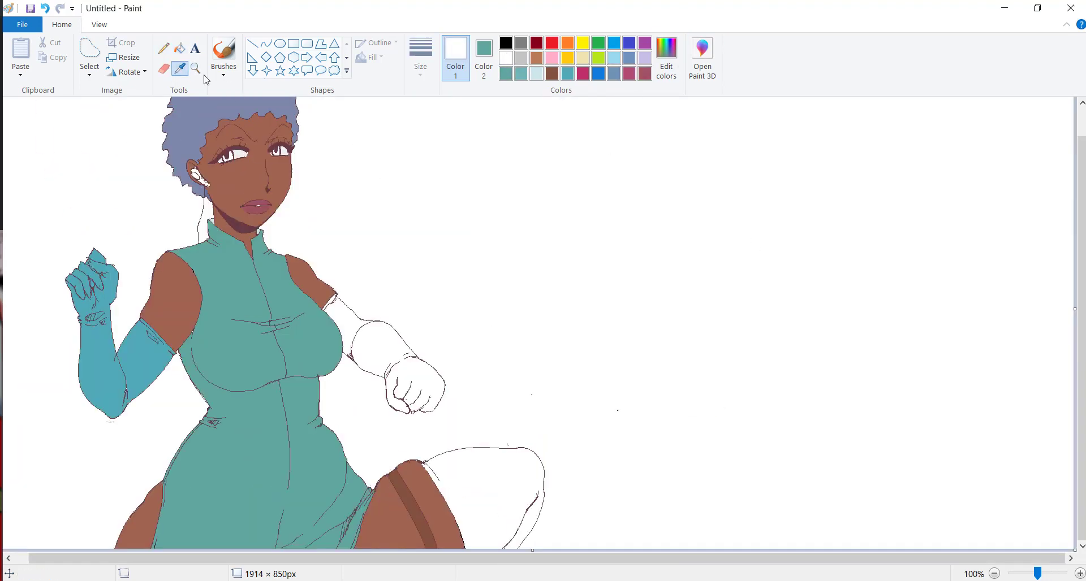
- Close the outline gap at the lowered fist and fill that arm's long glove with the other glove's blue-teal
click(195, 67)
click(413, 387)
scroll(565, 340, up, 1)
click(180, 68)
click(264, 120)
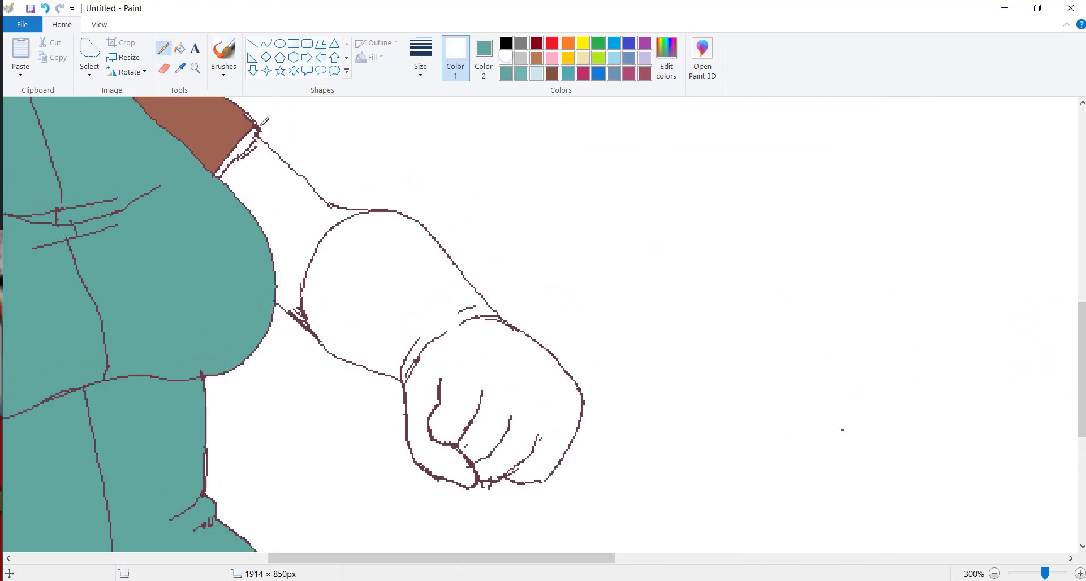
scroll(622, 147, down, 2)
scroll(621, 147, up, 2)
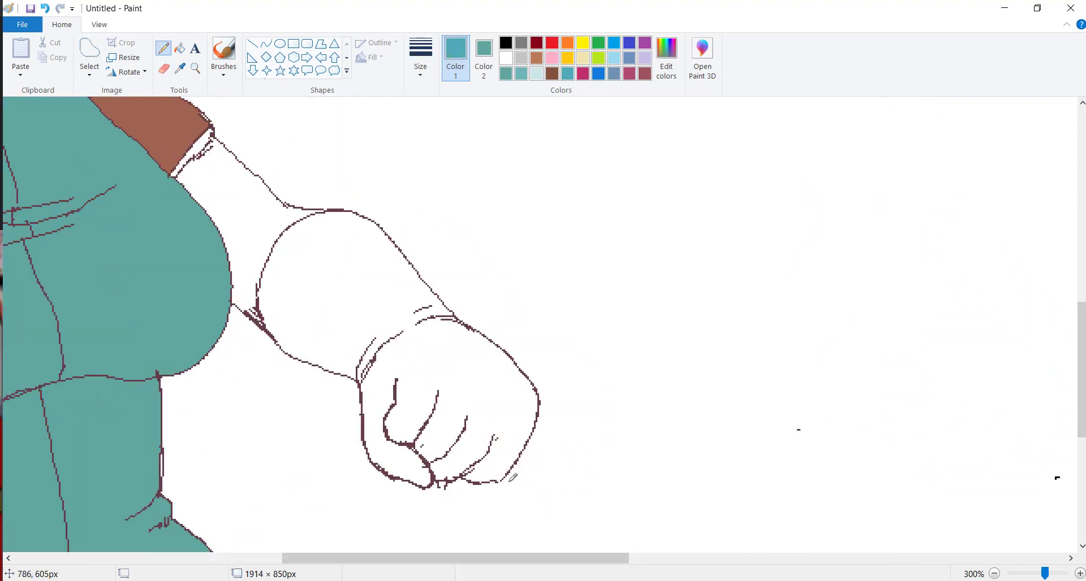
click(180, 48)
click(396, 282)
click(262, 205)
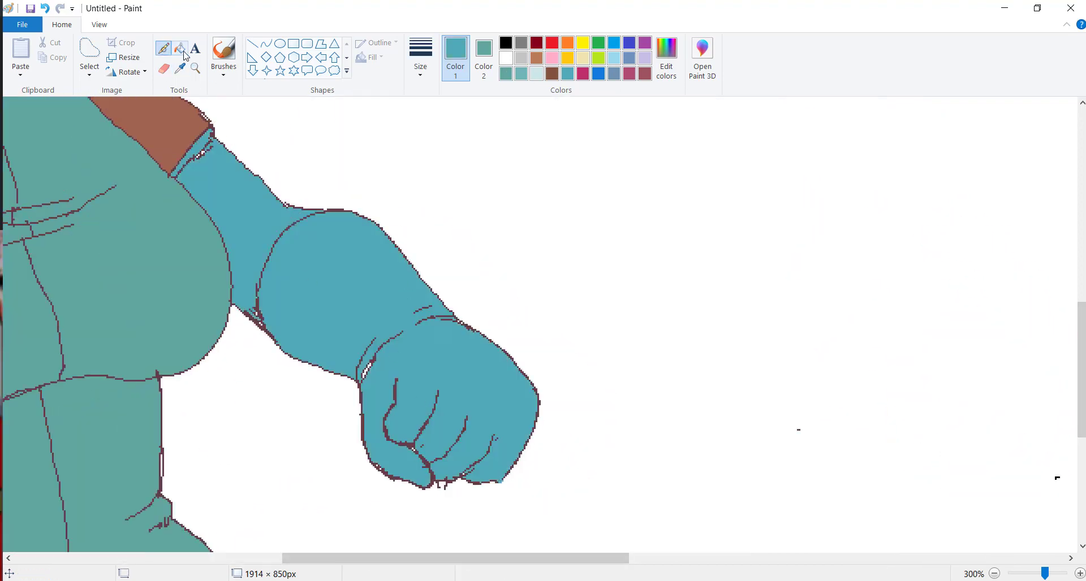
- Paint over the white gaps left in the lowered arm's glove in blue-teal
click(492, 77)
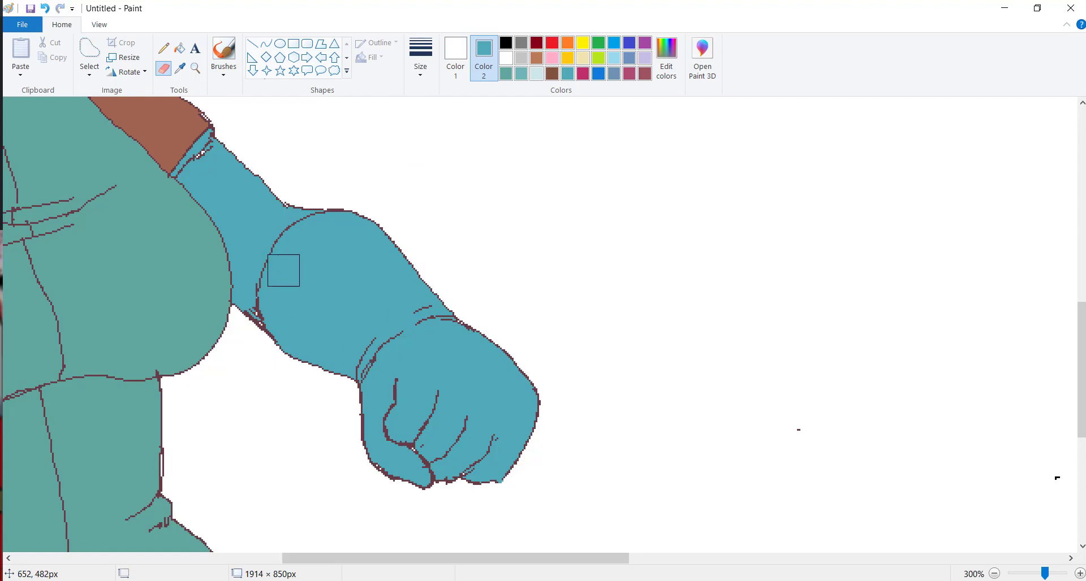
scroll(307, 265, up, 4)
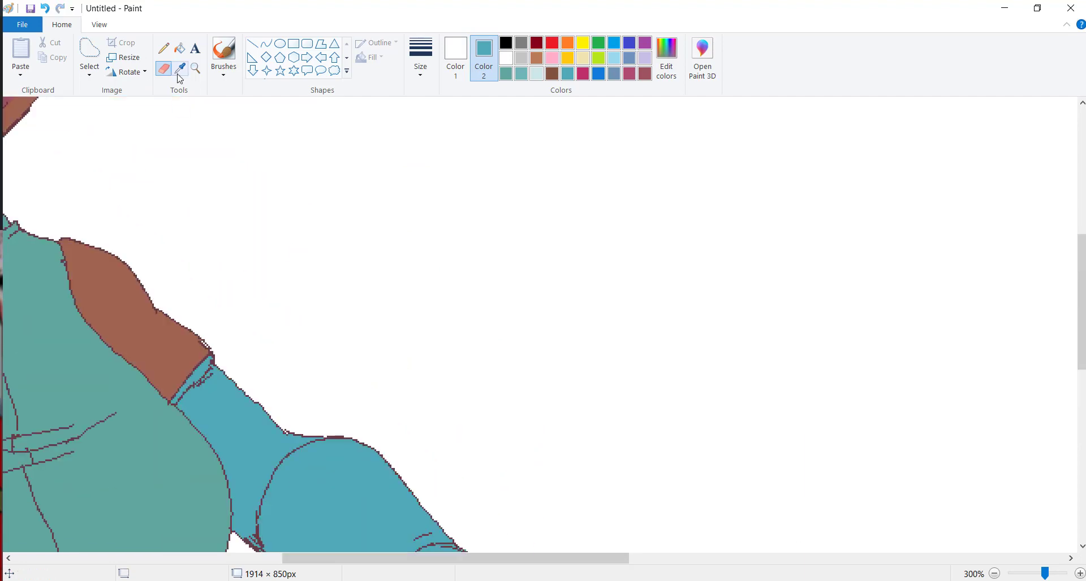
scroll(150, 316, down, 3)
scroll(266, 294, up, 4)
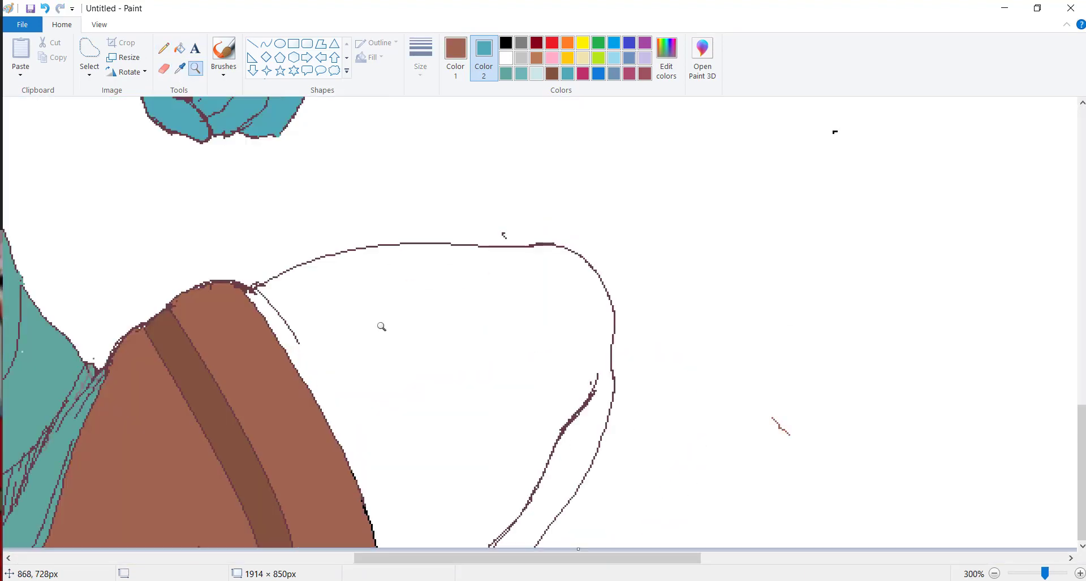
- Smooth the upper outline of the bent thigh in plum-brown and clean away the stray pixels along it
click(180, 68)
click(107, 364)
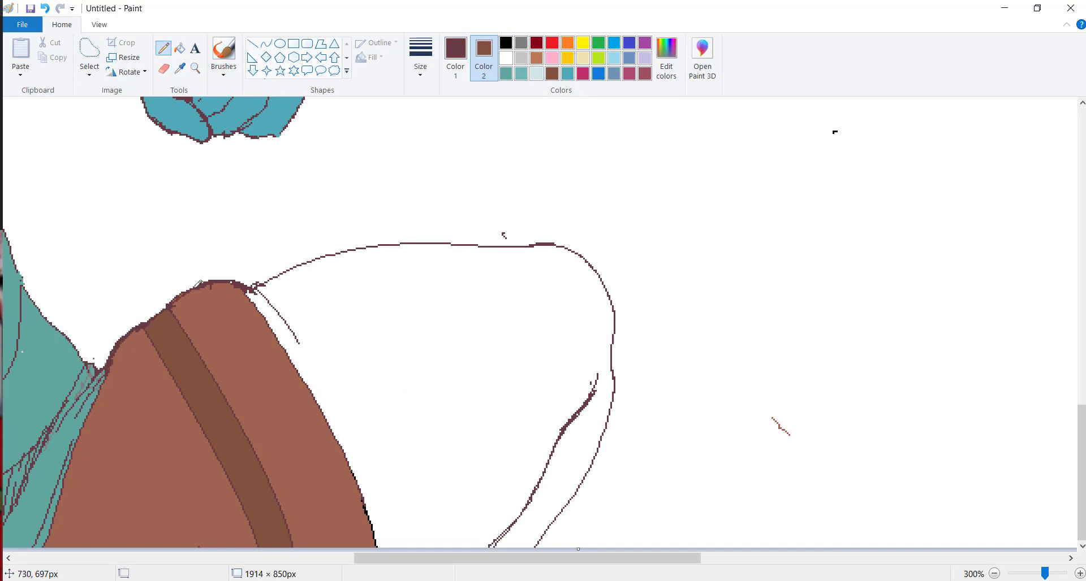
click(180, 68)
click(233, 277)
click(455, 57)
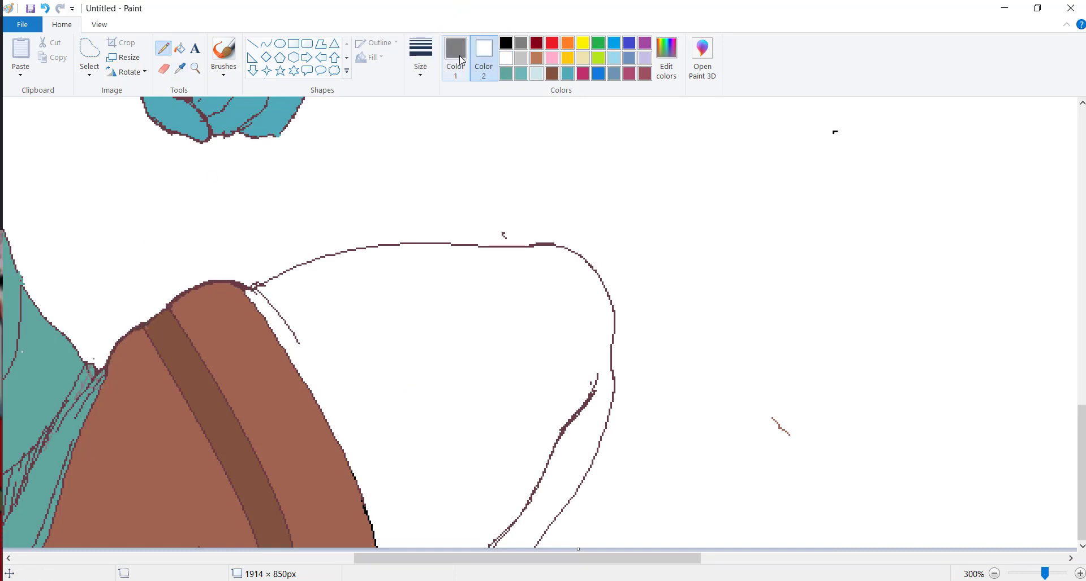
- Sample the dress's teal and paint out the white specks in the folds beside the bent thigh
click(491, 62)
click(180, 67)
click(79, 390)
click(163, 67)
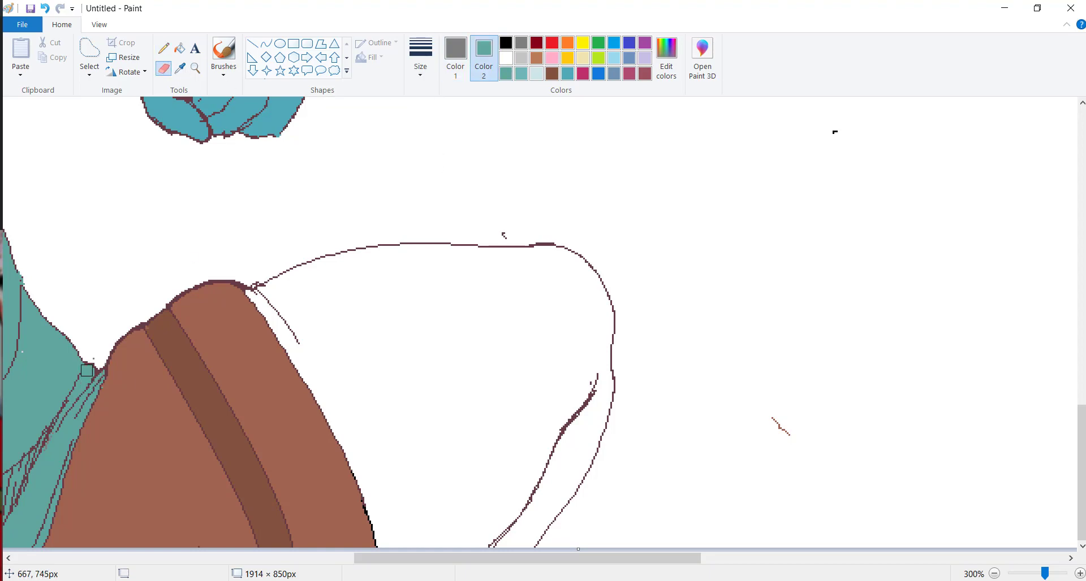
click(455, 56)
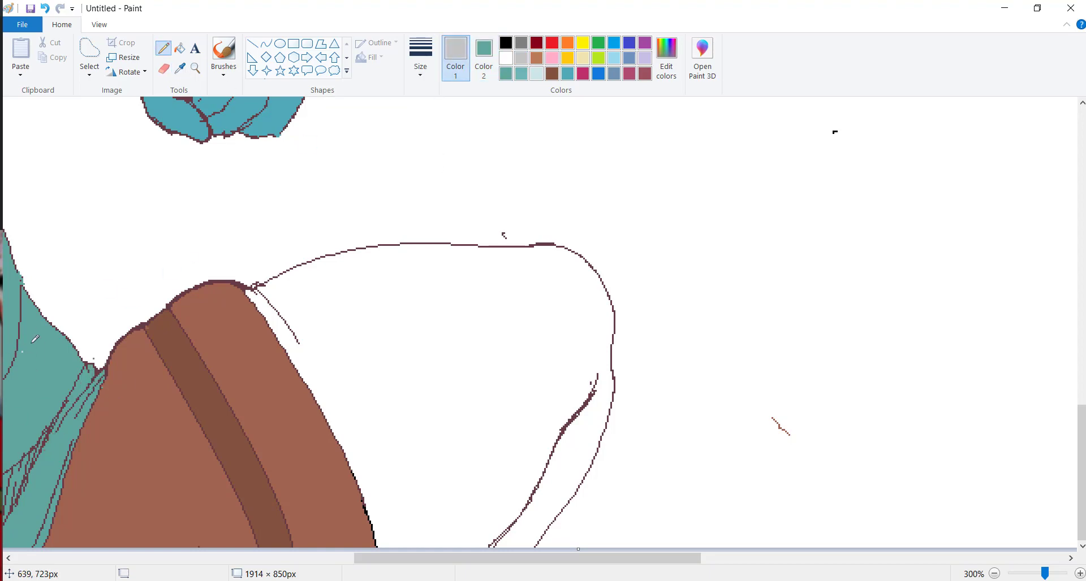
- Fill the lower part of the bent leg with dark gray
click(180, 48)
click(180, 68)
click(170, 452)
scroll(268, 314, down, 3)
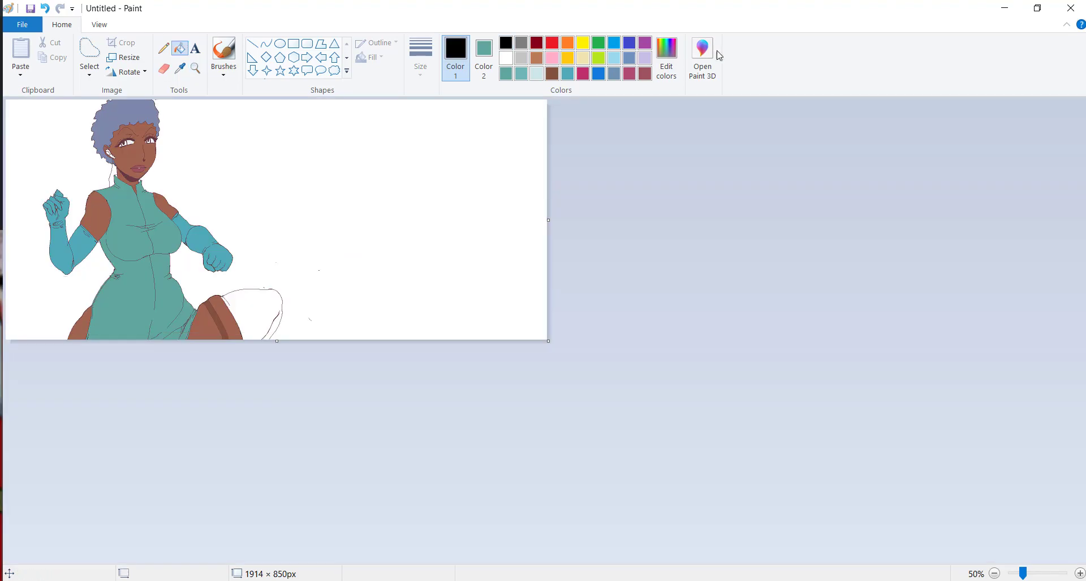
click(268, 314)
scroll(268, 314, up, 3)
- Paint over the white specks along the crease of the bent lower leg in dark gray
click(164, 68)
click(180, 68)
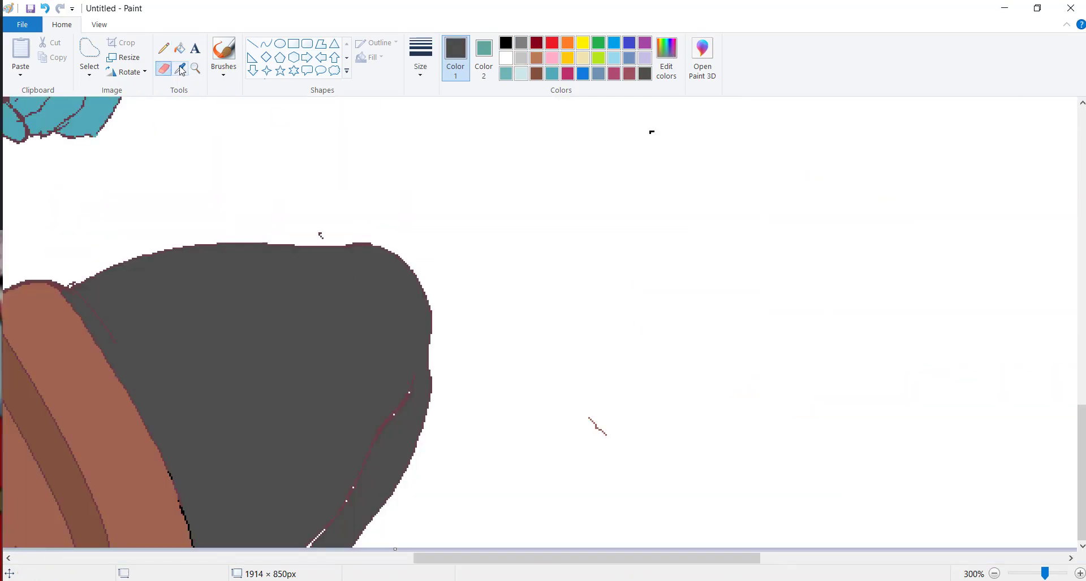
click(484, 57)
click(455, 56)
click(629, 74)
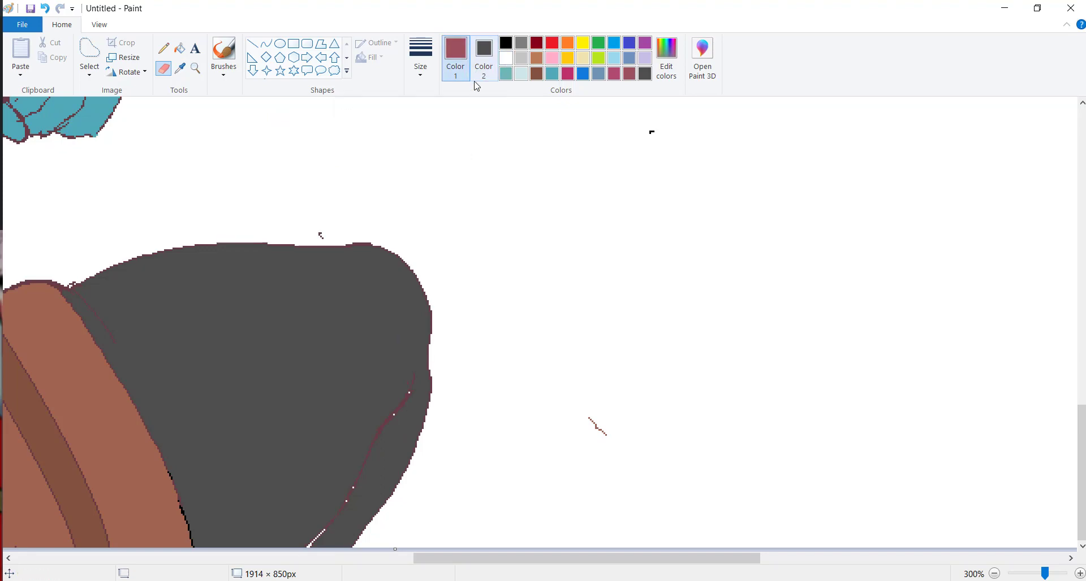
click(506, 58)
click(195, 67)
right_click(427, 444)
click(426, 445)
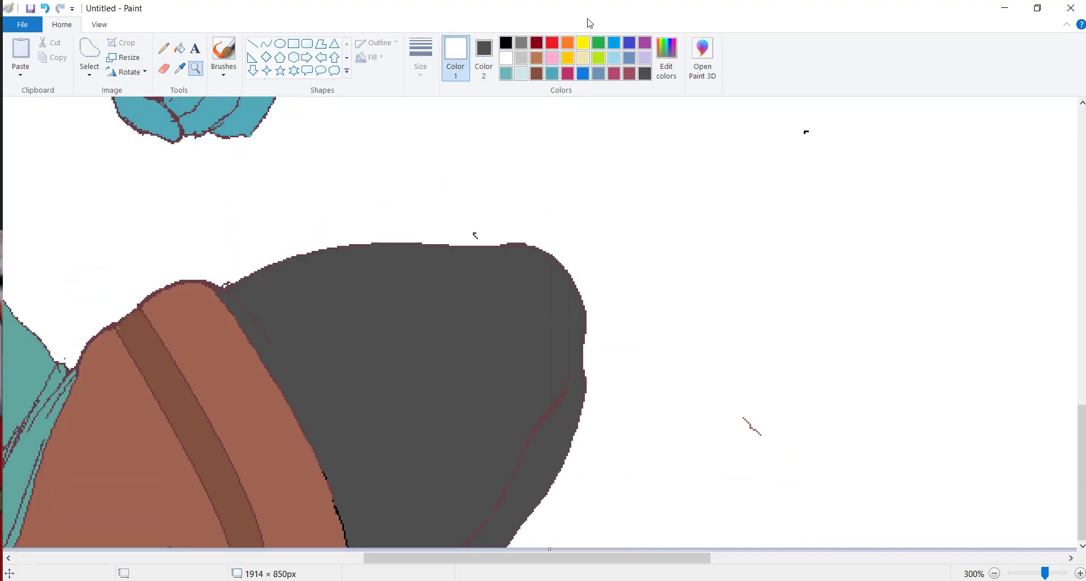
- Try to recolor the black outline pixels between the thigh and lower leg, and undo the change
click(164, 68)
click(506, 43)
click(483, 57)
click(505, 43)
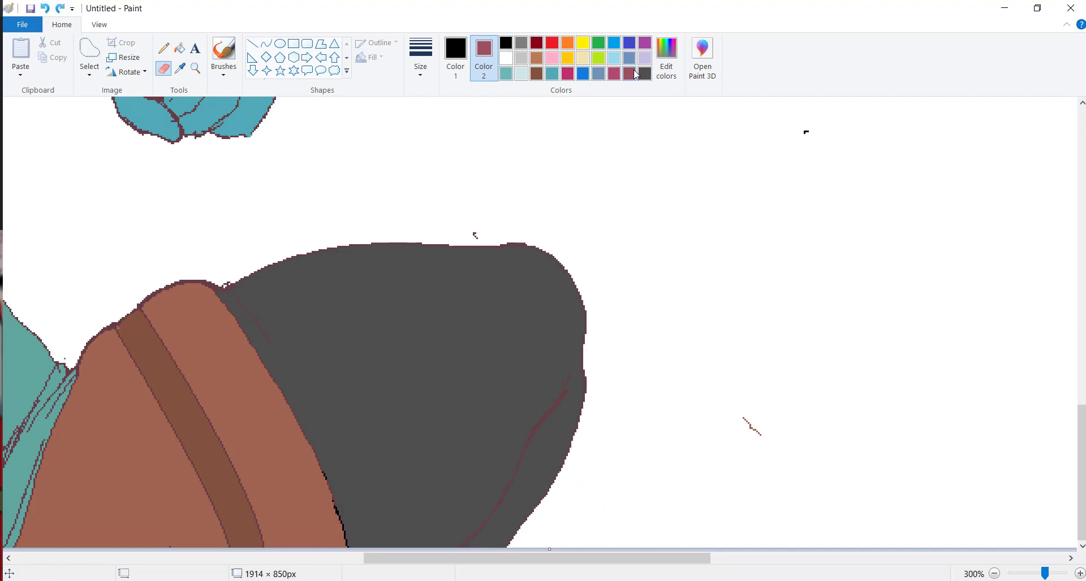
click(635, 73)
click(45, 9)
- Clean up the earpiece's outline in plum-brown and fill its body with dark gray, leaving the center white
click(455, 57)
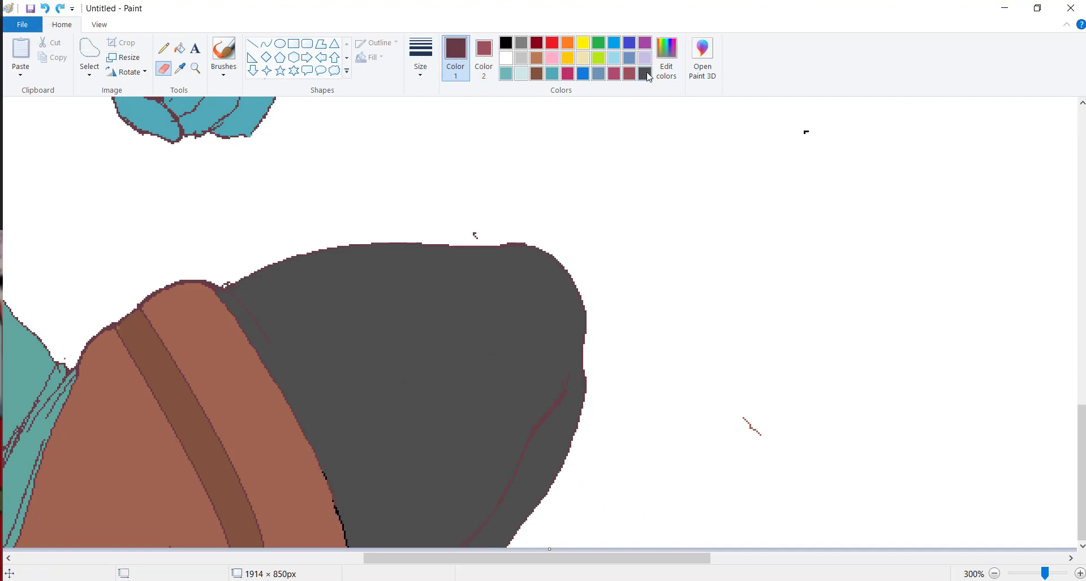
scroll(89, 111, up, 2)
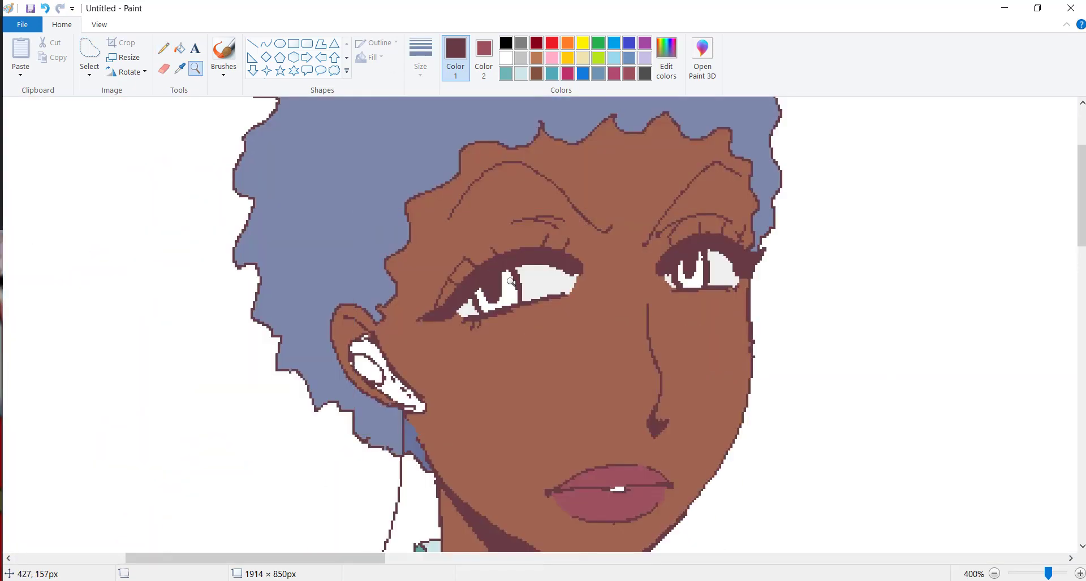
scroll(543, 322, down, 2)
scroll(194, 275, up, 1)
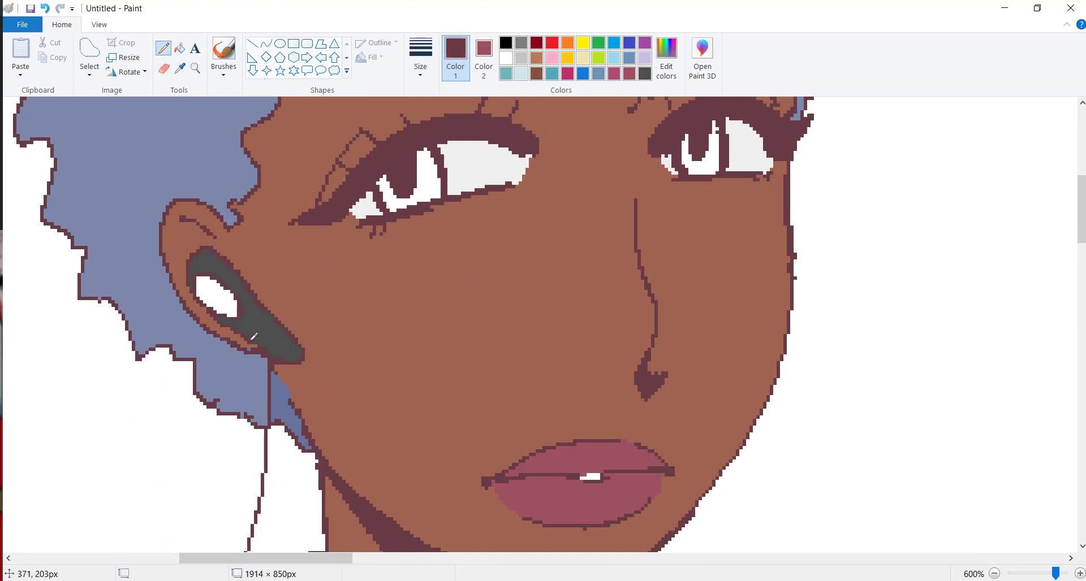
- Redraw the inner ear crease in plum-brown and slim the nostril's shadow with skin color
drag(180, 217, 207, 222)
drag(646, 383, 666, 374)
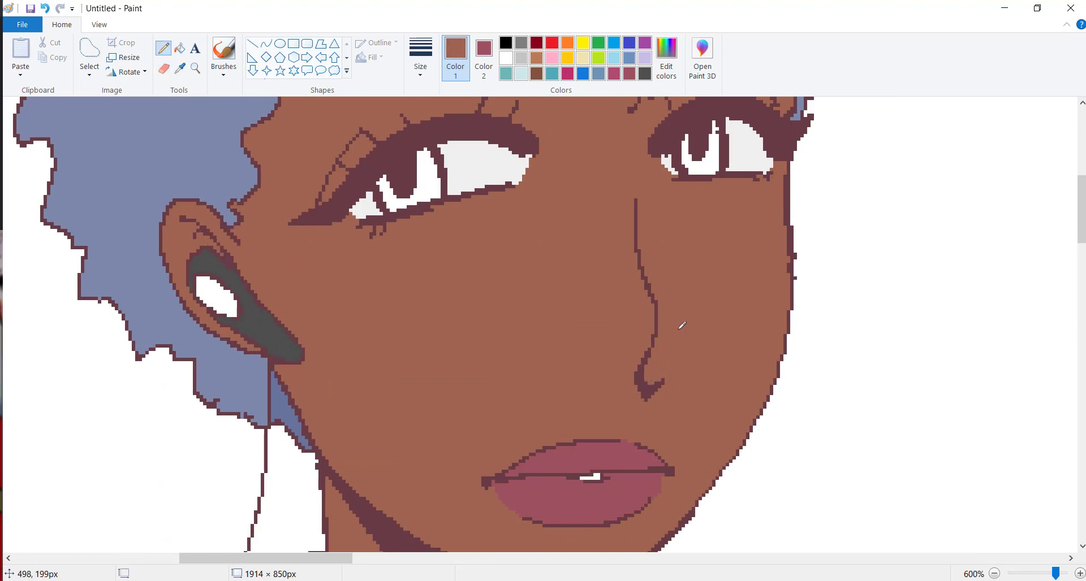
- Redraw the dress's outline at the waist on the raised-arm side in plum-brown
click(196, 67)
right_click(375, 358)
click(430, 337)
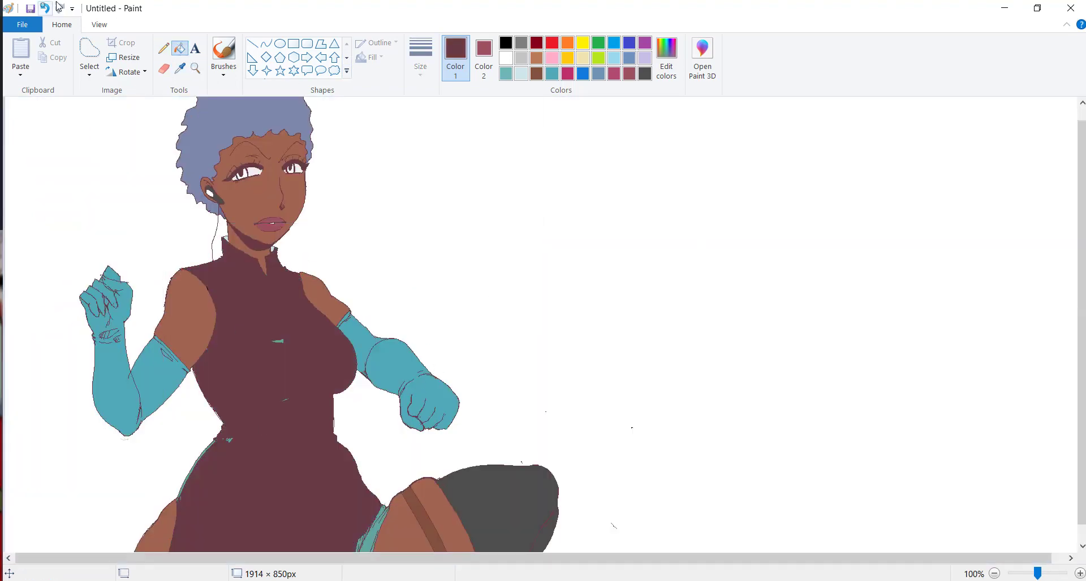
click(180, 68)
click(215, 262)
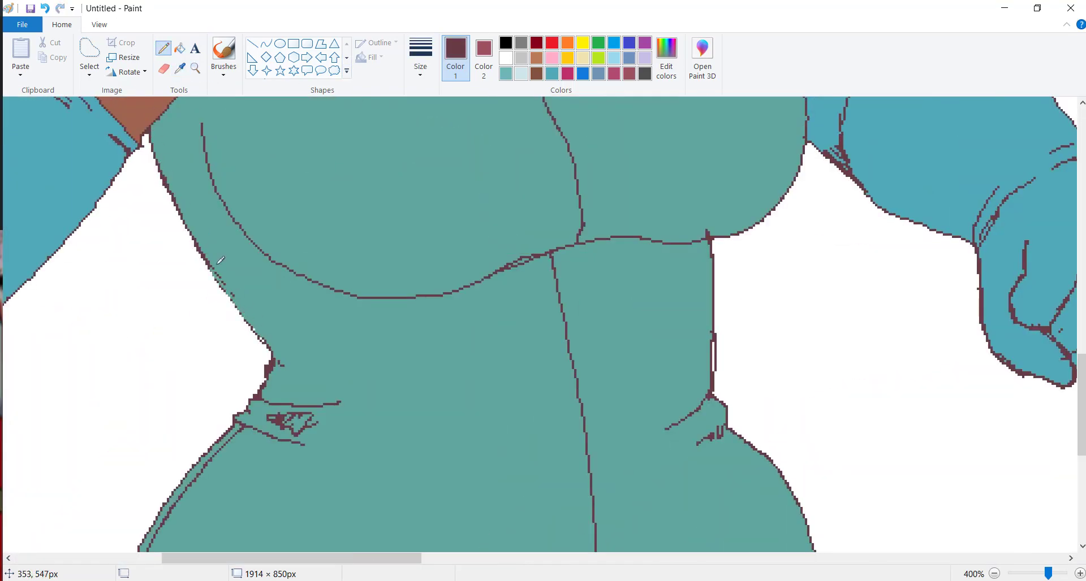
- Cover the white gaps inside the dress's waist outline with teal green and those on the bent glove's elbow with blue
click(505, 74)
click(196, 68)
right_click(542, 322)
click(376, 327)
mouse_move(291, 559)
mouse_down()
mouse_move(237, 558)
mouse_move(324, 560)
mouse_move(164, 559)
mouse_up()
click(180, 68)
click(107, 345)
- Paint white over the stray gray marks below the bent elbow
scroll(168, 326, down, 3)
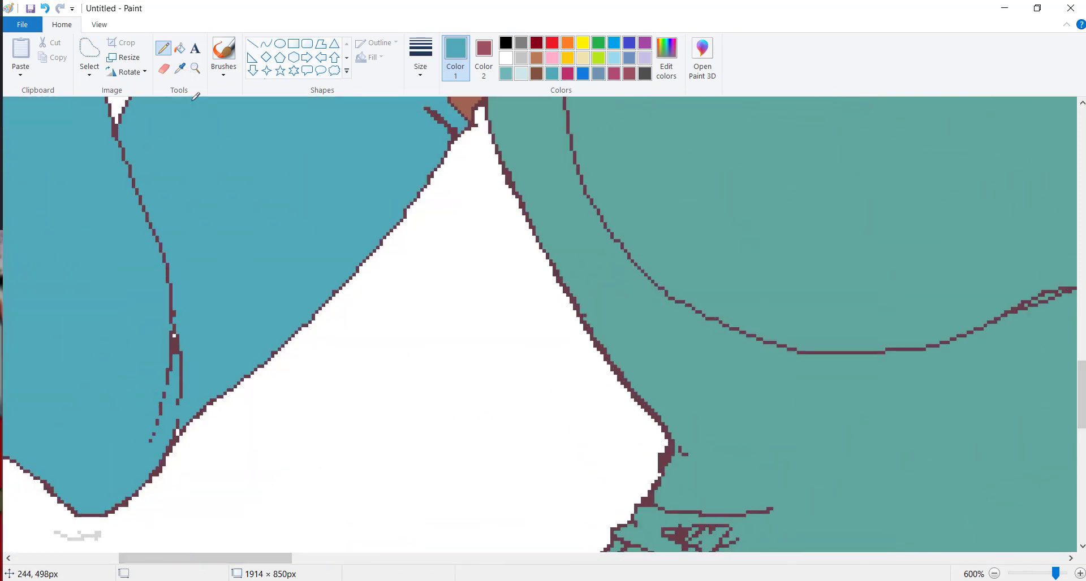
drag(57, 534, 113, 540)
click(505, 58)
- Mix a light pink, try it as the iris fill, and undo the fill
click(196, 68)
right_click(283, 282)
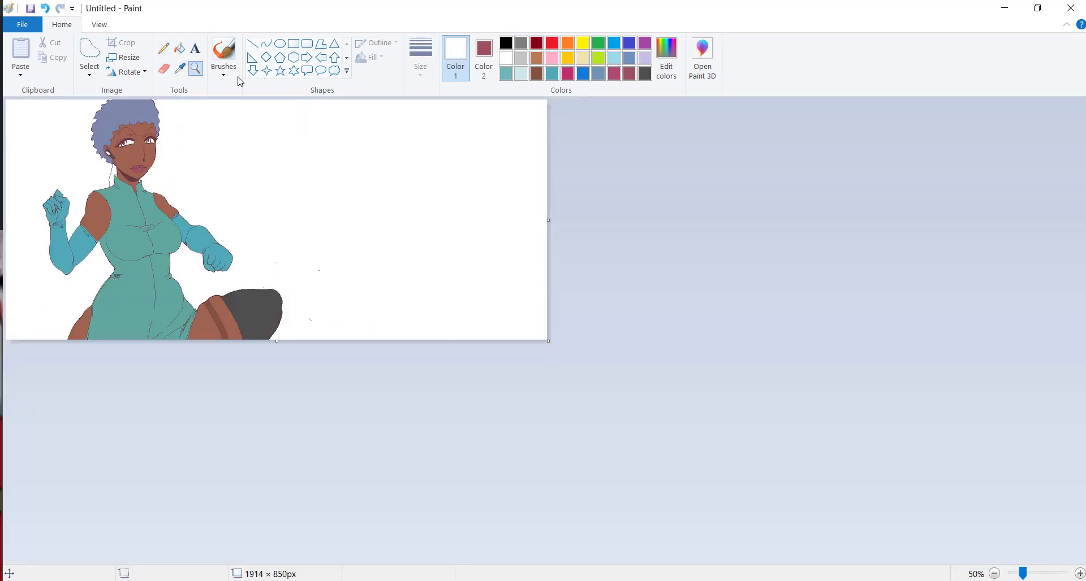
click(195, 150)
click(180, 48)
click(666, 56)
click(676, 243)
click(406, 391)
click(115, 330)
click(45, 8)
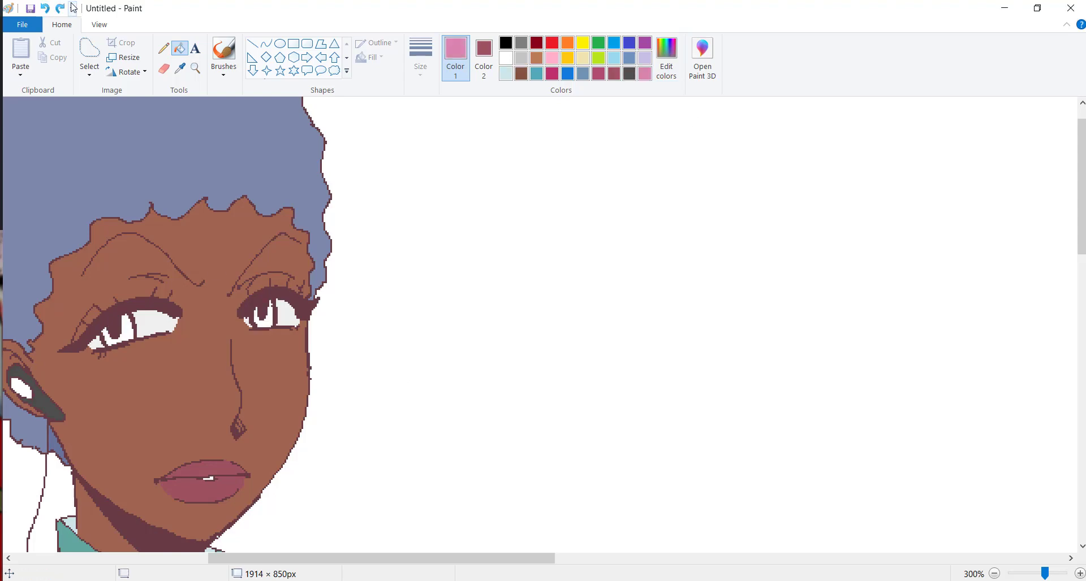
- Try a muted pink and a brighter pink as iris fills
click(666, 56)
click(677, 285)
click(406, 391)
click(117, 331)
click(666, 56)
click(406, 392)
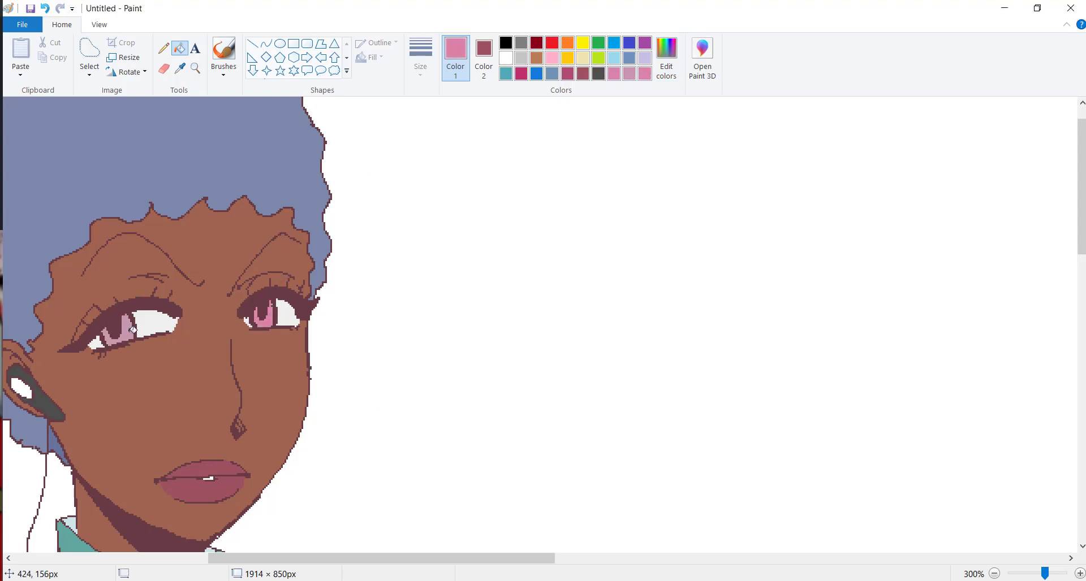
- Mix a deep pink and fill the irises of both eyes with it
click(666, 57)
click(406, 391)
click(266, 314)
click(45, 8)
- Shade the upper part of both irises with rough plum-brown pencil strokes
click(164, 48)
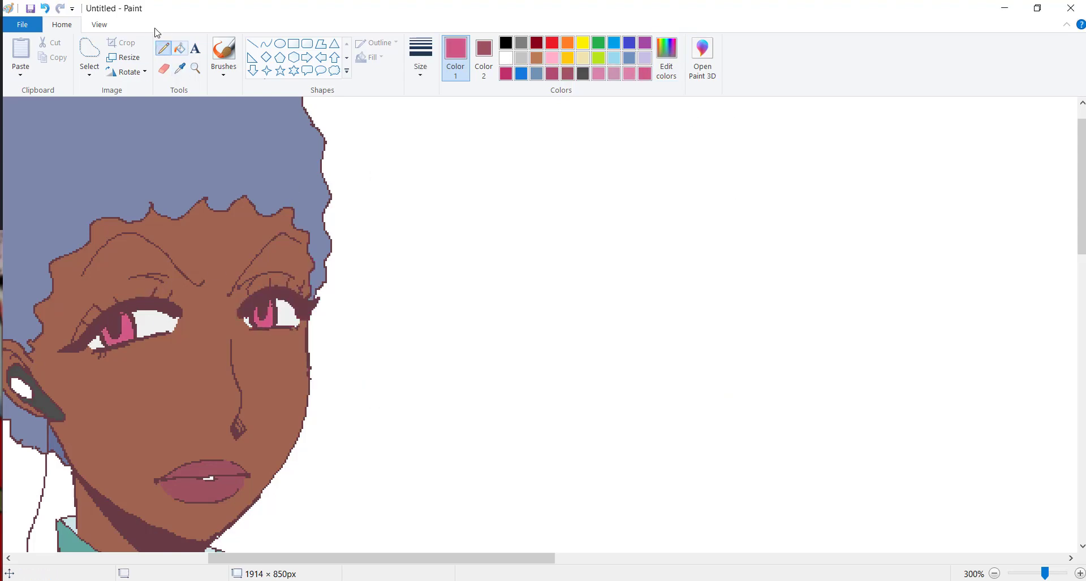
click(180, 68)
click(106, 327)
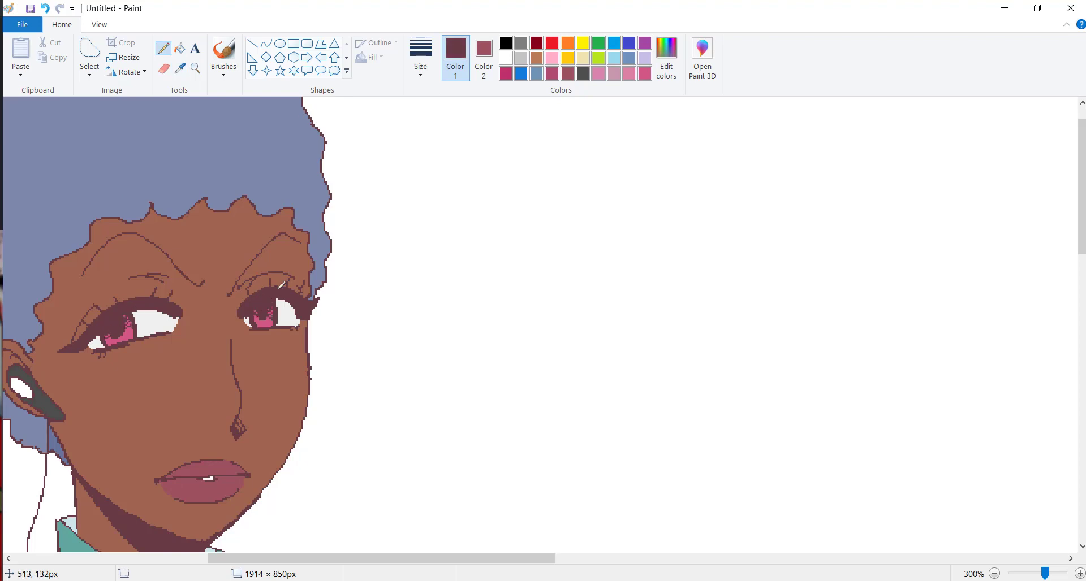
- Try mixing a darker brown from the skin tone as the skin shadow color
click(666, 57)
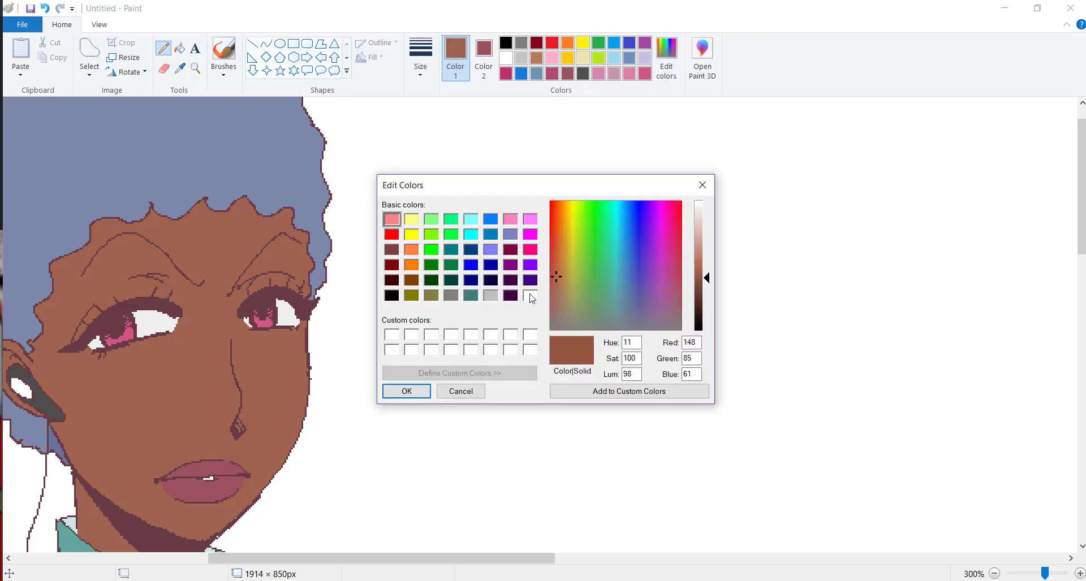
key(Escape)
click(666, 54)
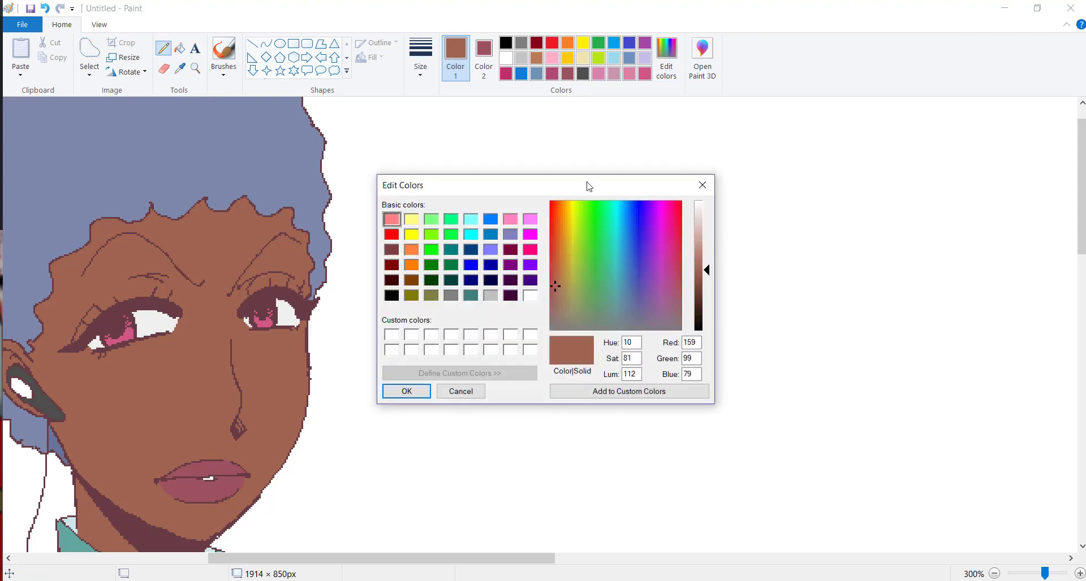
key(Return)
- Mix a dark reddish shadow color from the skin tone and shade the hairline, the far cheek and beside the nose
click(666, 54)
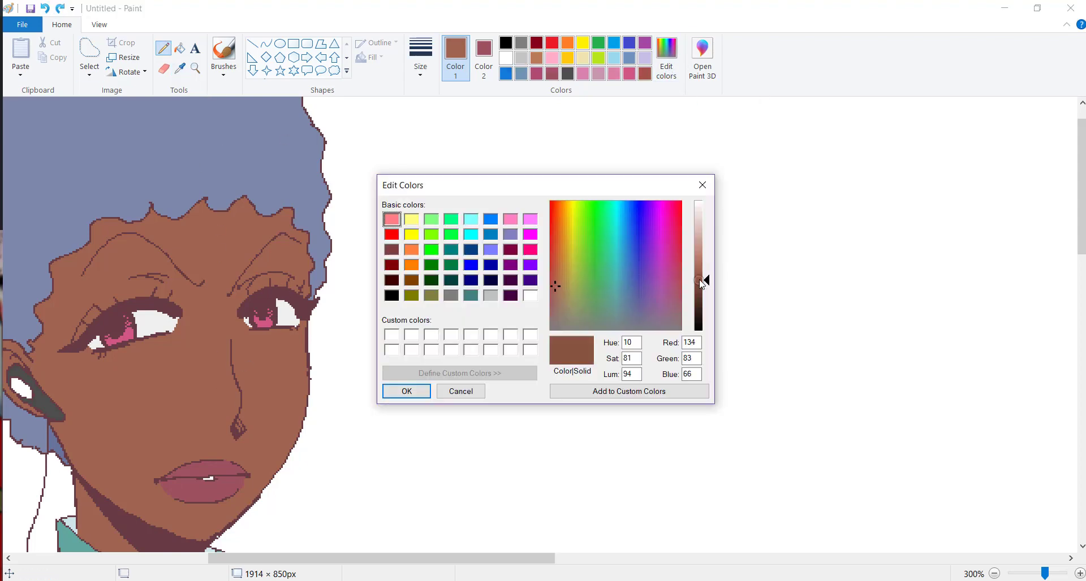
click(683, 285)
click(400, 391)
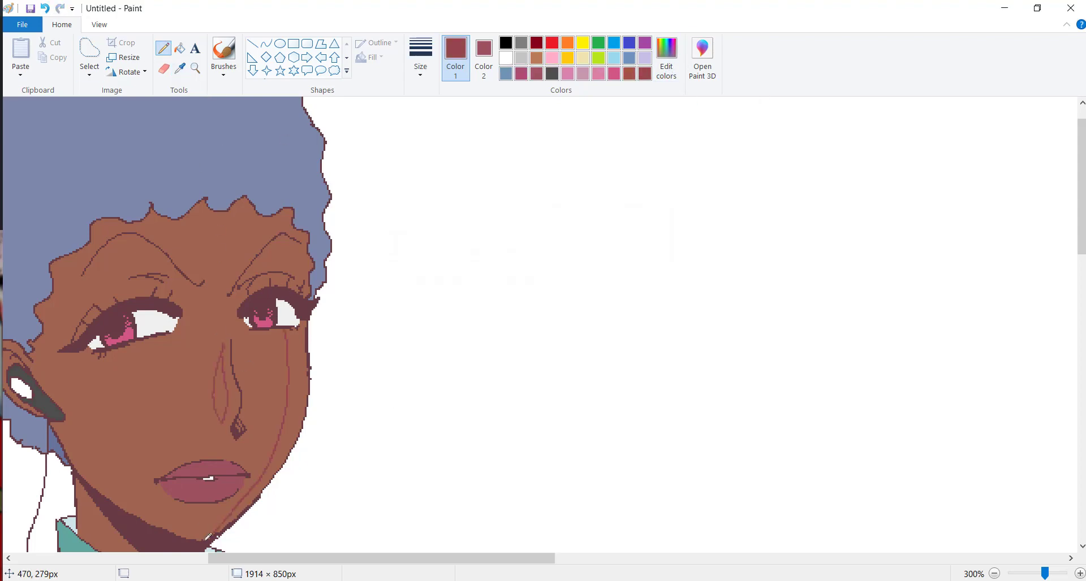
click(273, 289)
click(220, 390)
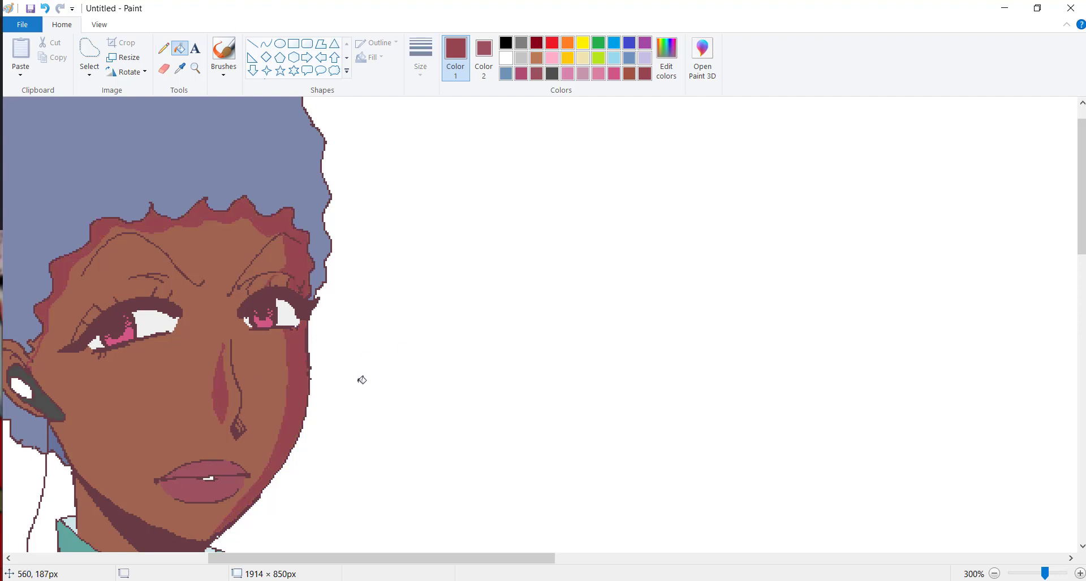
- Replace the nose shadow with a wedge around the nostril and shade the near jawline in the same dark red
click(225, 341)
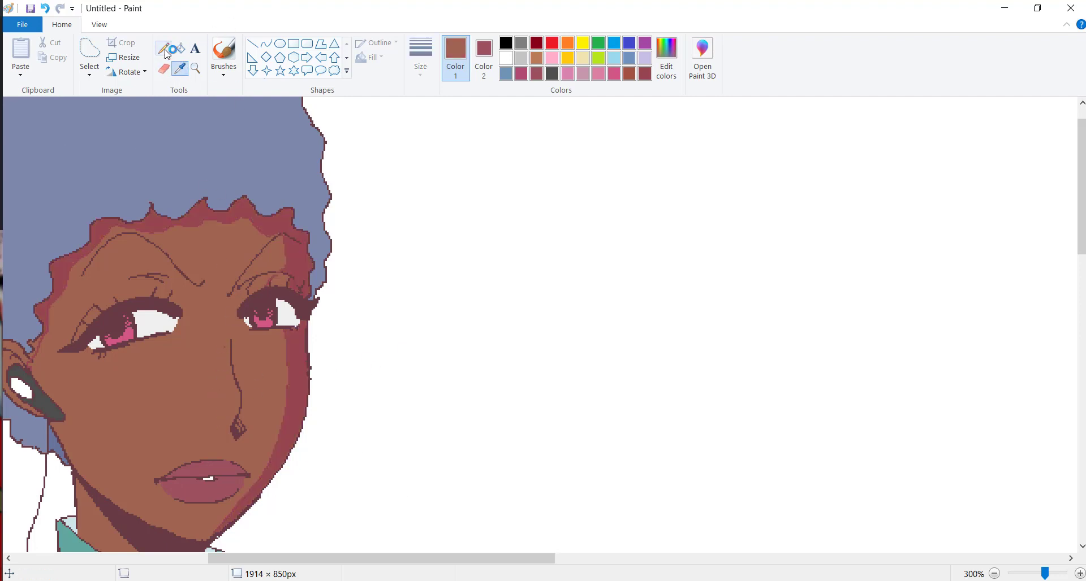
right_click(220, 385)
click(644, 74)
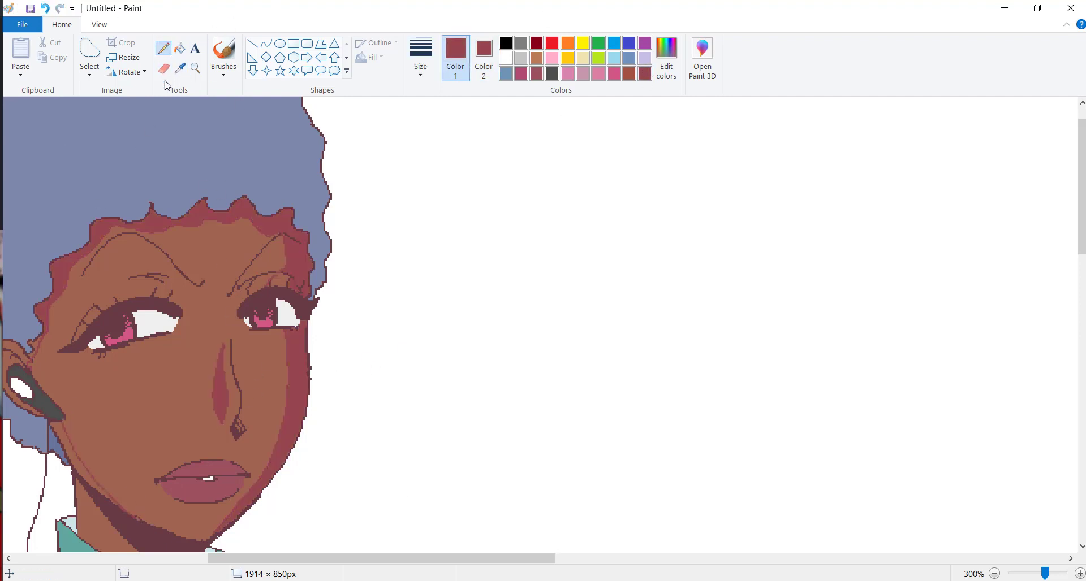
click(179, 48)
key(ctrl+z)
click(240, 426)
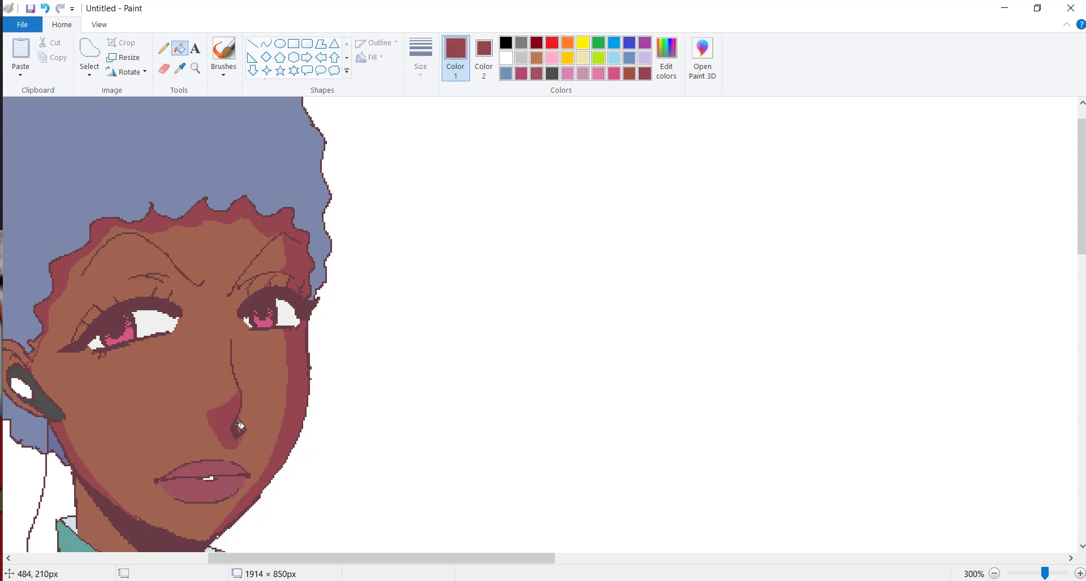
- Slim the far cheek's shadow with a thicker skin-colored pencil line and shade the ear and inner eye corners in dark red
scroll(35, 351, down, 2)
scroll(248, 187, up, 2)
click(164, 48)
click(421, 57)
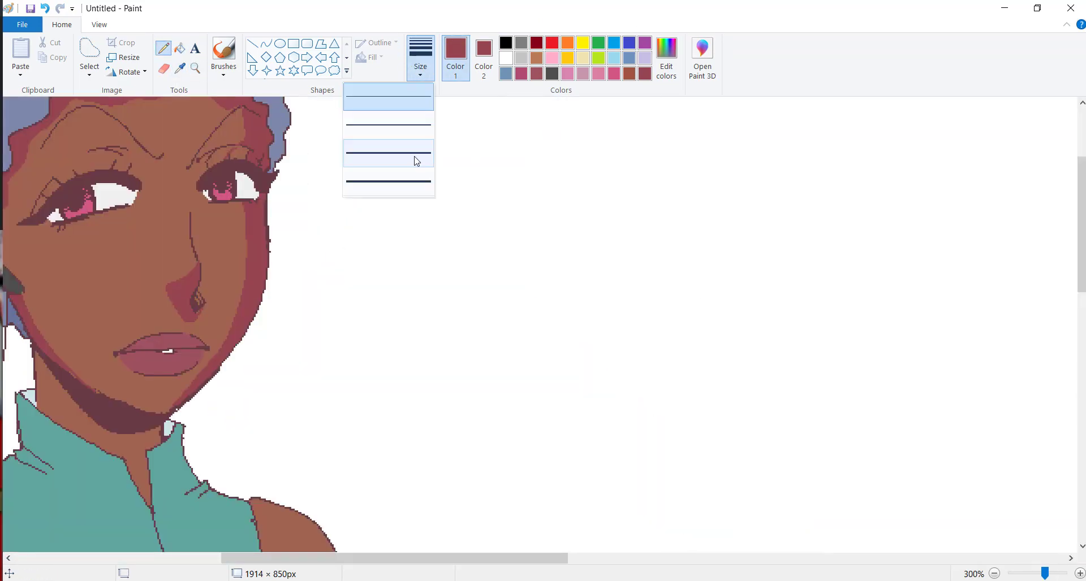
click(411, 162)
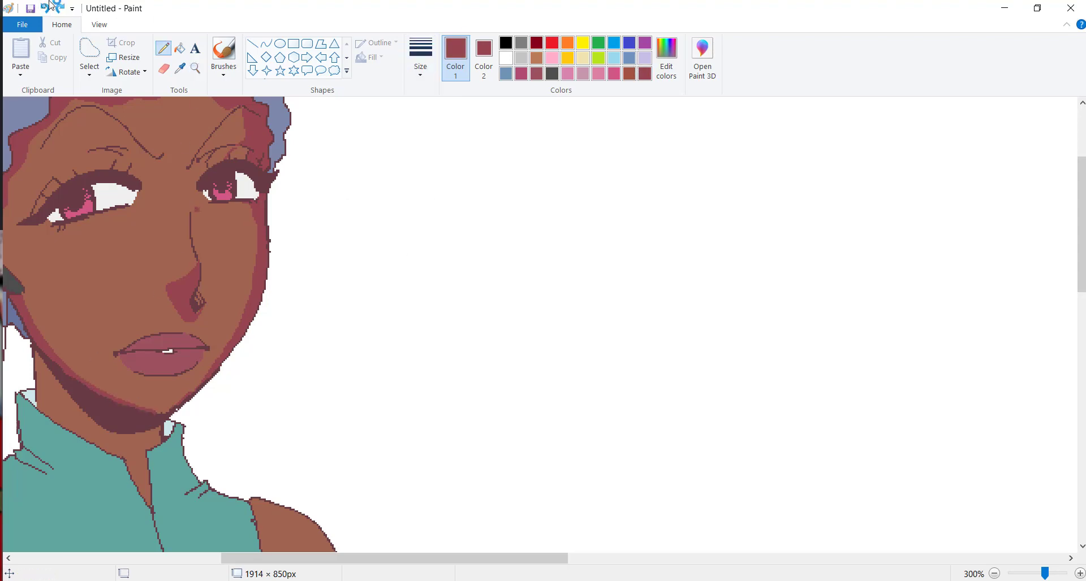
scroll(292, 322, down, 2)
scroll(292, 322, up, 2)
- Mix a muted blue-teal shadow color (RGB 87, 141, 151) and outline shadows on the dress's collar and shoulders
scroll(172, 425, down, 5)
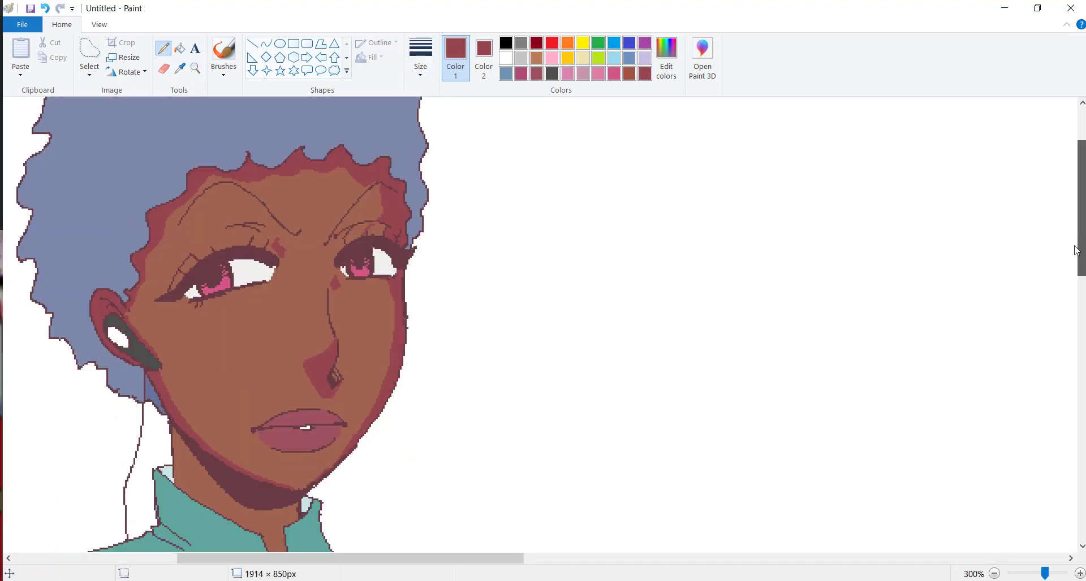
click(666, 57)
click(671, 291)
click(622, 295)
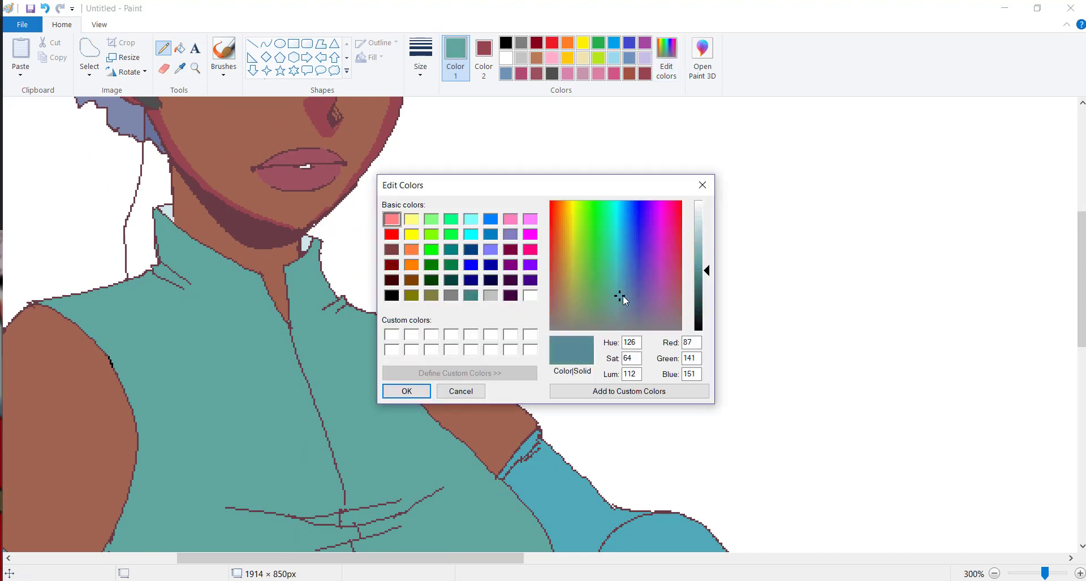
click(406, 391)
drag(310, 249, 324, 299)
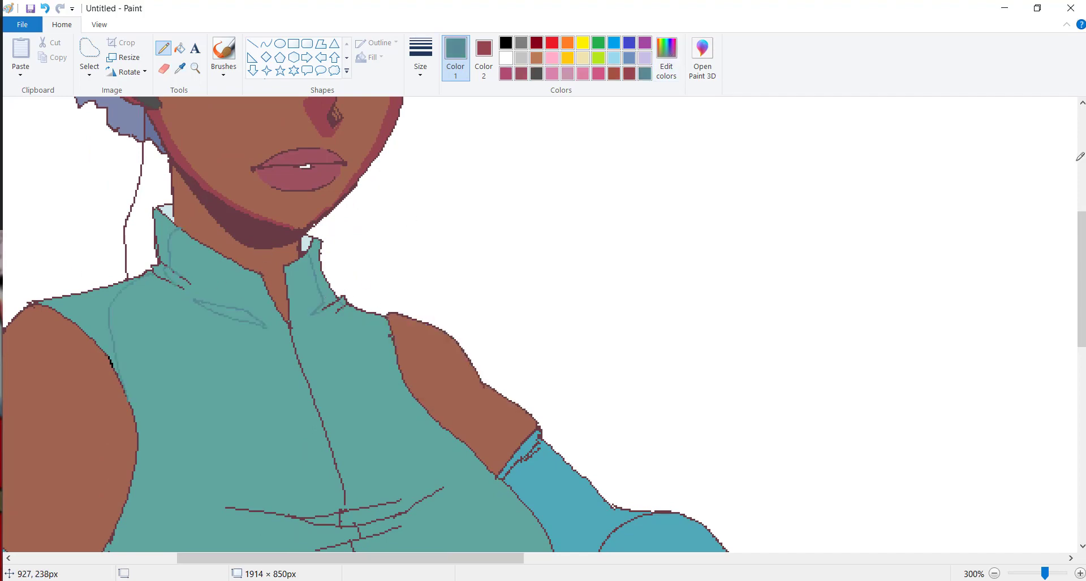
- Outline the shadow areas on the dress's chest, waist, hips and skirt in muted blue-teal
scroll(1079, 156, down, 3)
drag(226, 342, 377, 315)
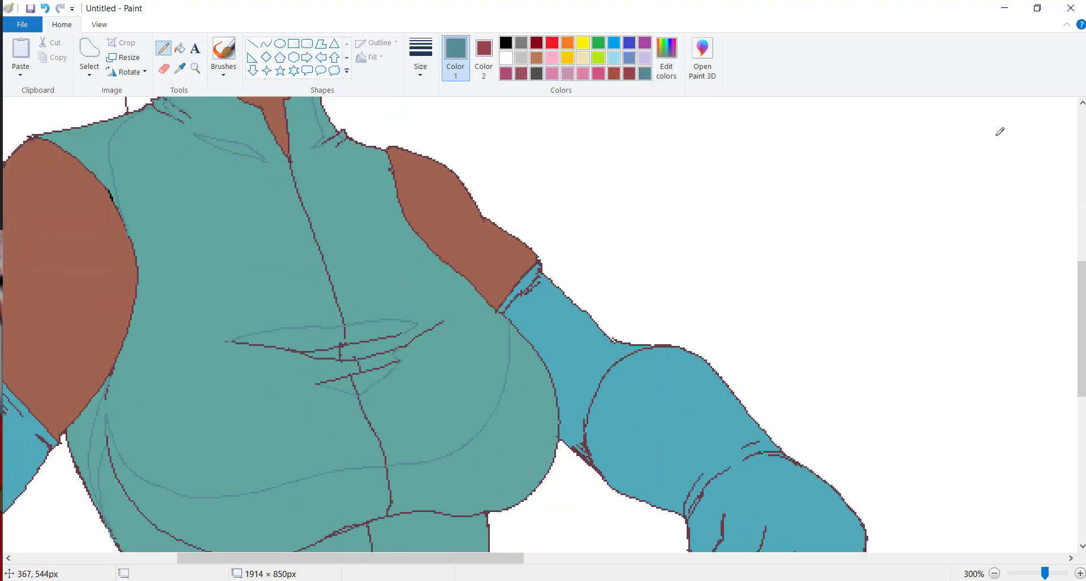
scroll(366, 156, down, 5)
drag(199, 272, 190, 353)
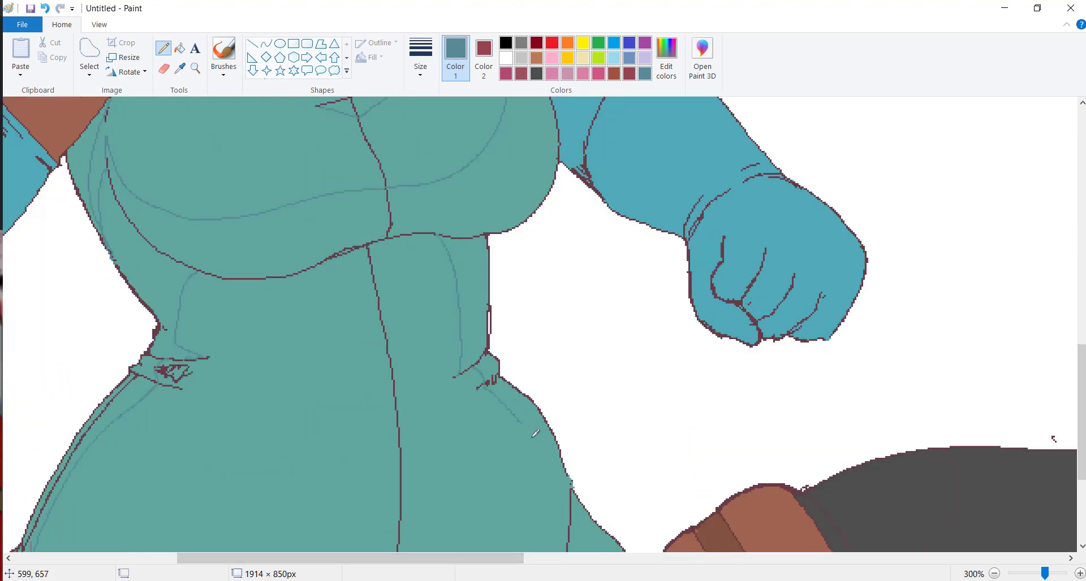
scroll(535, 434, down, 4)
drag(522, 219, 492, 449)
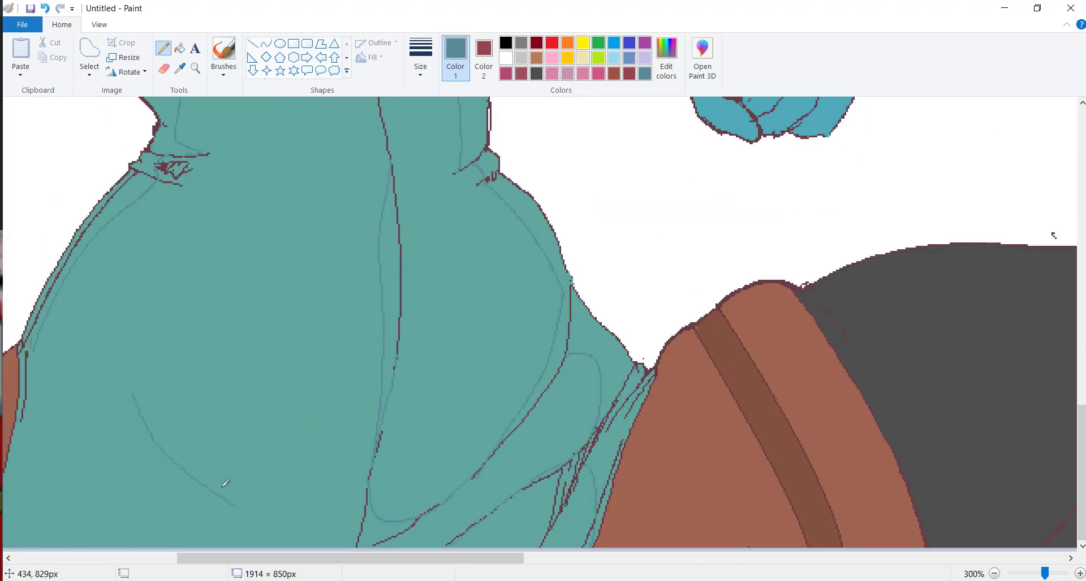
- Fill the outlined shadows on the skirt, hip and center seam with muted blue-teal
click(179, 48)
click(186, 441)
key(ctrl+z)
click(180, 447)
click(594, 362)
click(526, 294)
click(480, 486)
click(389, 305)
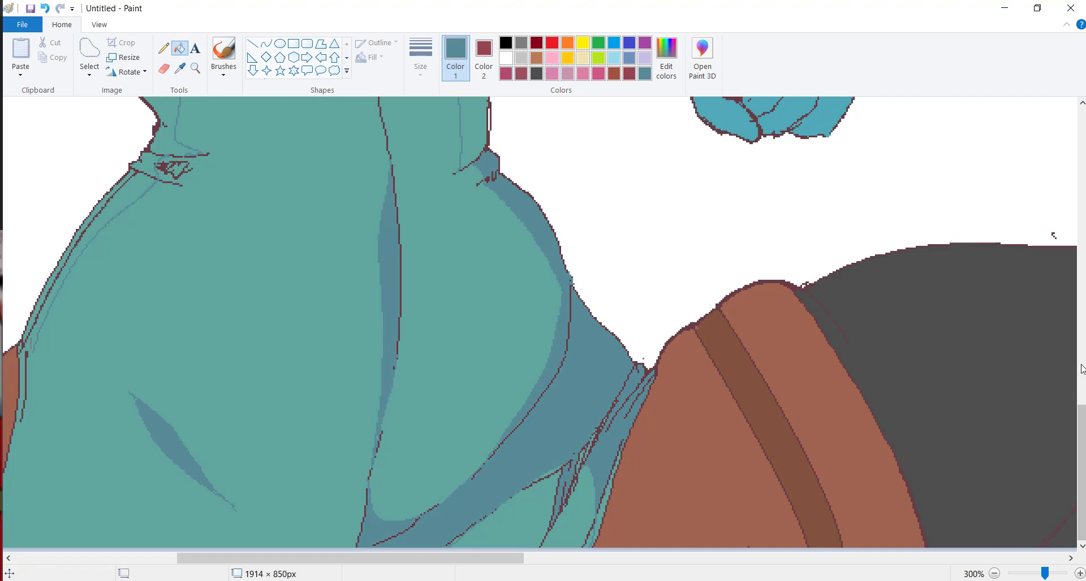
- Fill the shadows under the bust and along the dress's side and waist with muted blue-teal
scroll(1080, 368, up, 5)
click(147, 361)
click(99, 263)
click(145, 464)
- Add a muted blue-teal cast shadow below the bust line and shade the fabric folds at the center of the chest
click(163, 48)
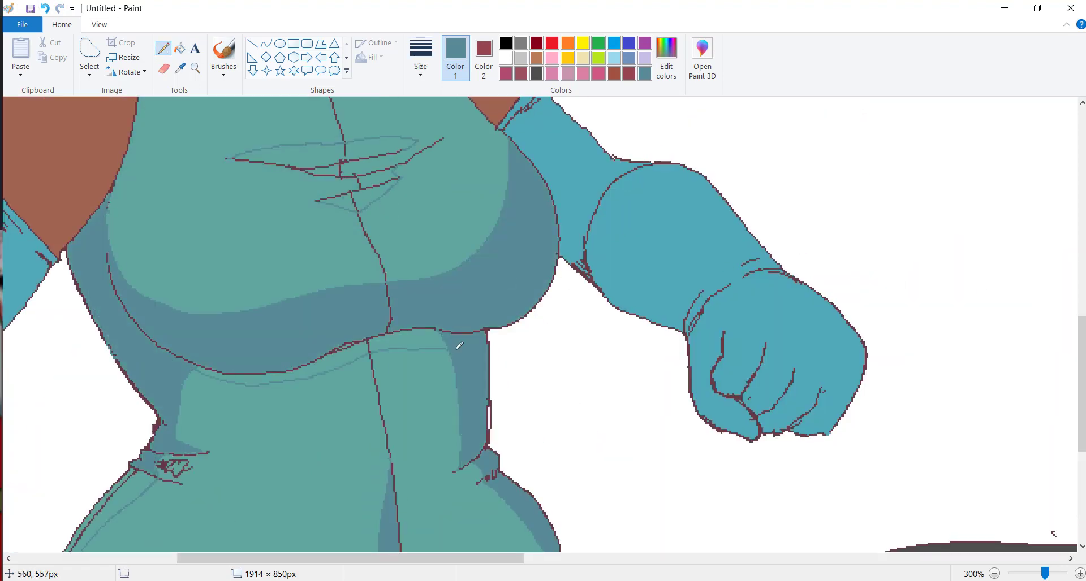
click(180, 48)
click(441, 342)
click(255, 379)
click(358, 142)
click(356, 201)
click(361, 170)
click(163, 48)
drag(240, 176, 297, 186)
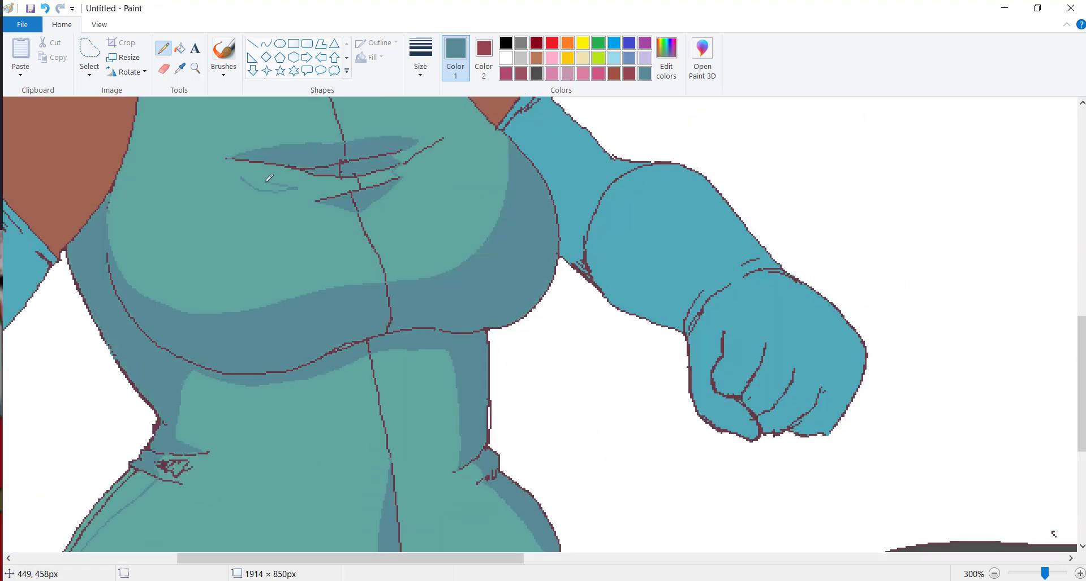
- Mix a purple and shade the hair around the face and ear, and outline a darker purple shadow behind the ear
click(195, 68)
right_click(332, 252)
click(147, 317)
right_click(216, 111)
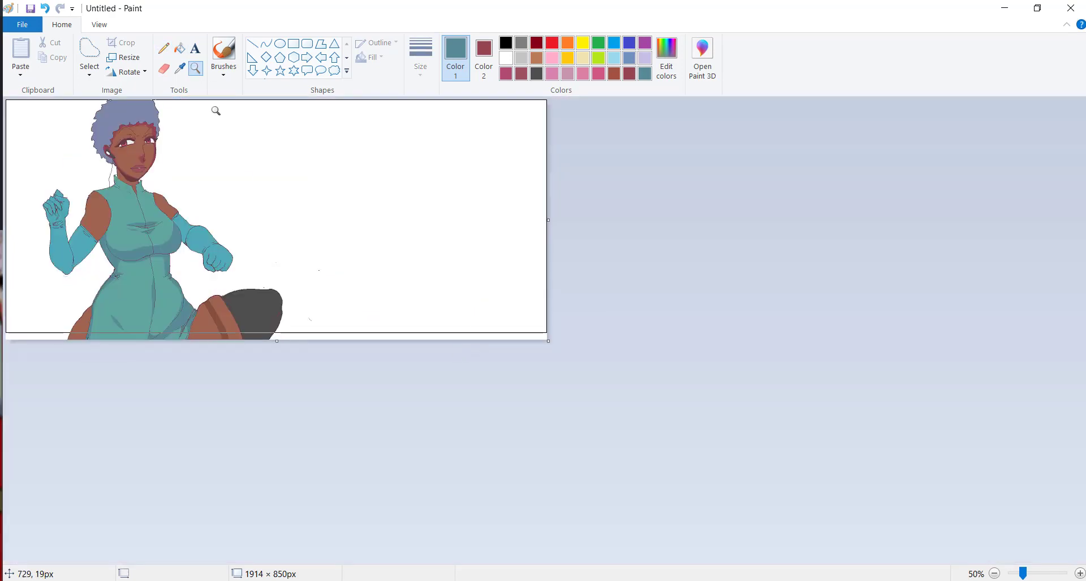
click(215, 111)
scroll(1072, 210, down, 5)
scroll(1072, 211, up, 5)
click(179, 68)
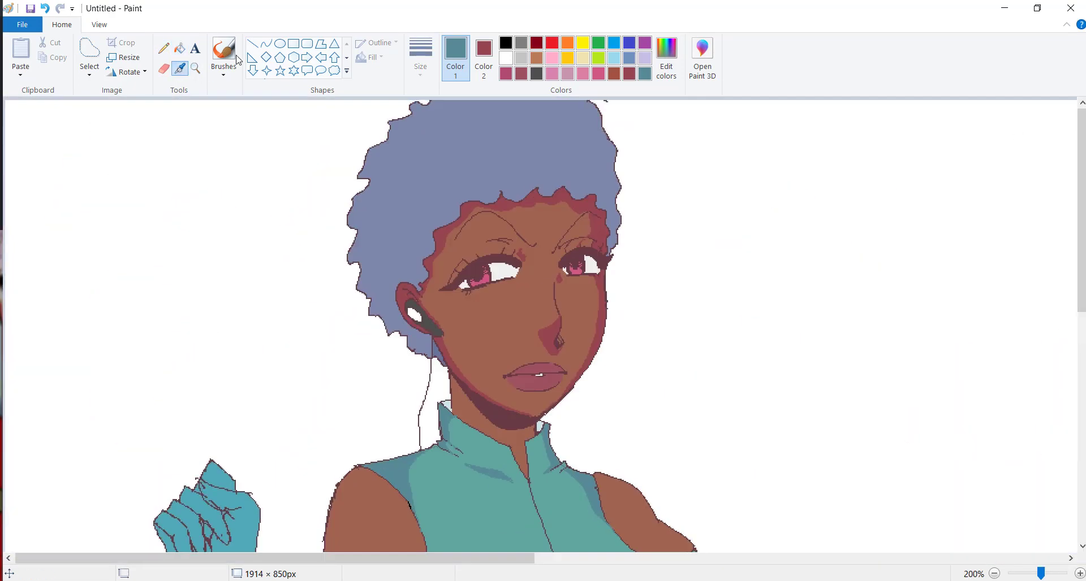
click(666, 57)
click(407, 390)
click(373, 192)
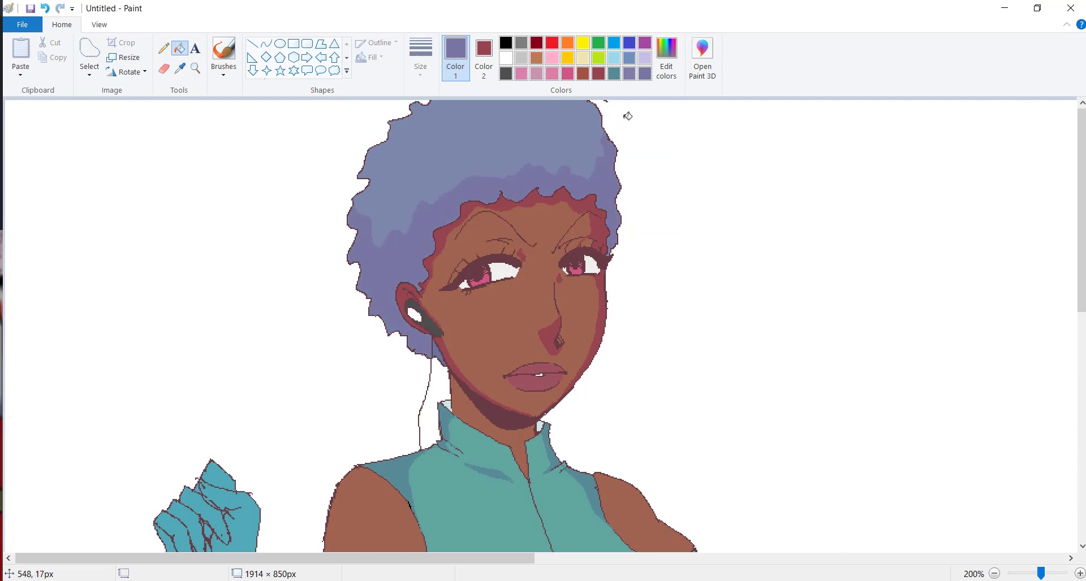
scroll(625, 114, down, 1)
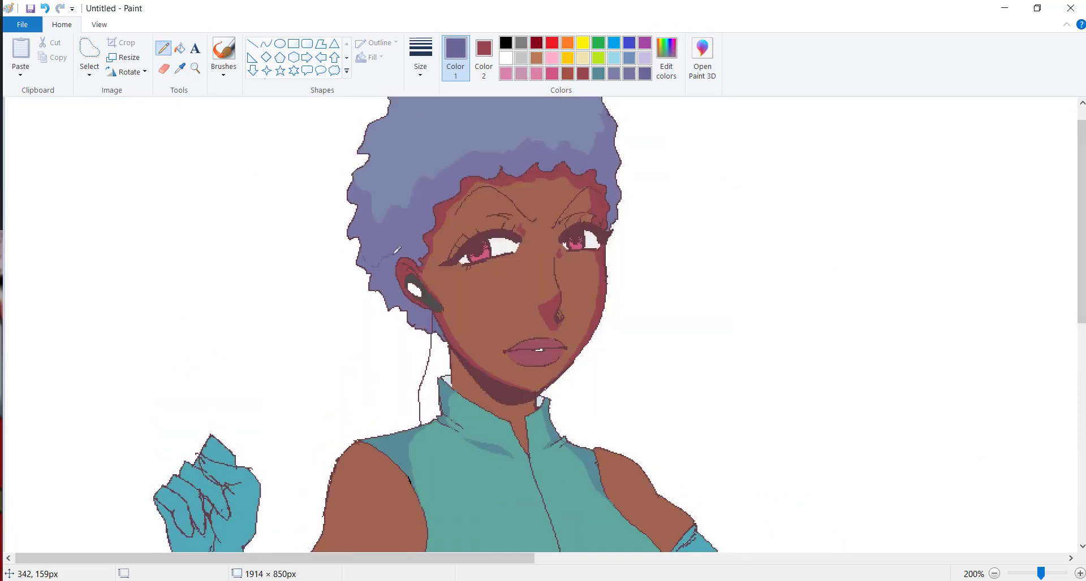
- Mix a blue shadow color (RGB 80, 131, 182) and outline shadow areas on the raised arm's glove
scroll(996, 175, down, 5)
click(666, 56)
click(630, 283)
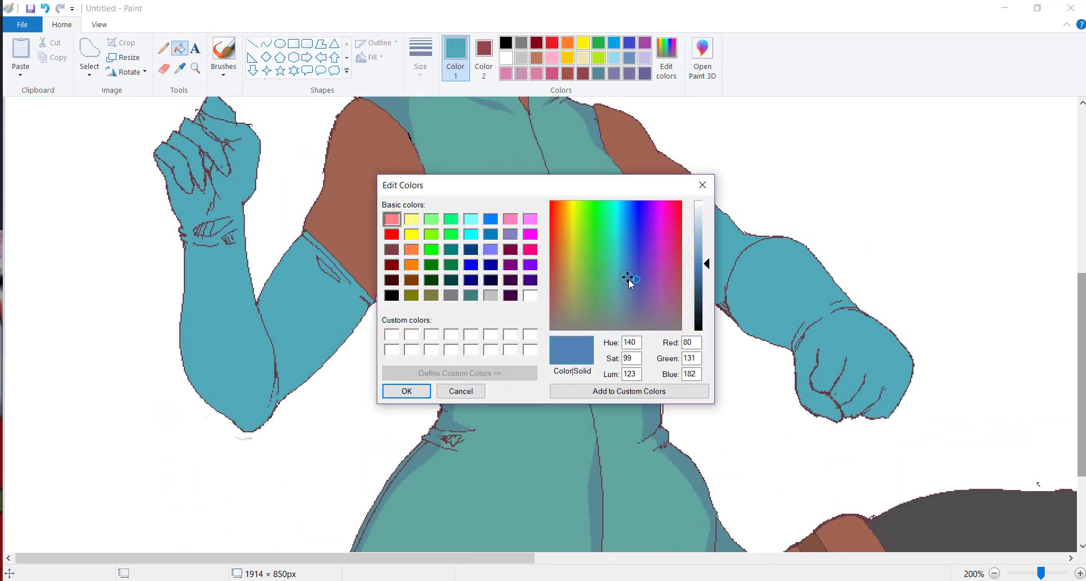
click(410, 389)
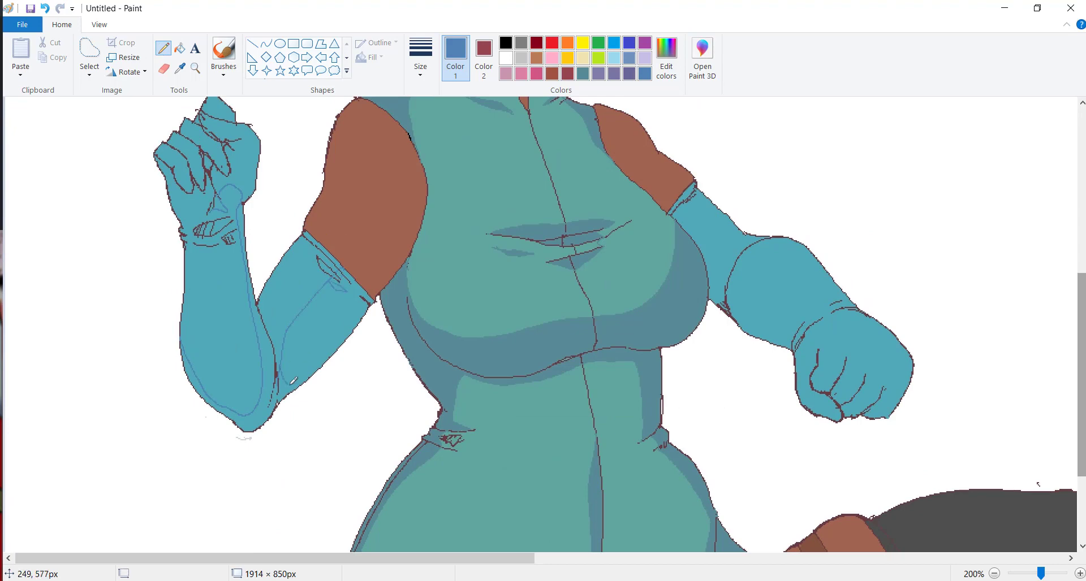
scroll(308, 290, up, 1)
- Fill the outlined shadows on the raised glove's fingers, hand, forearm and upper arm with blue, undoing one stray fill
click(180, 48)
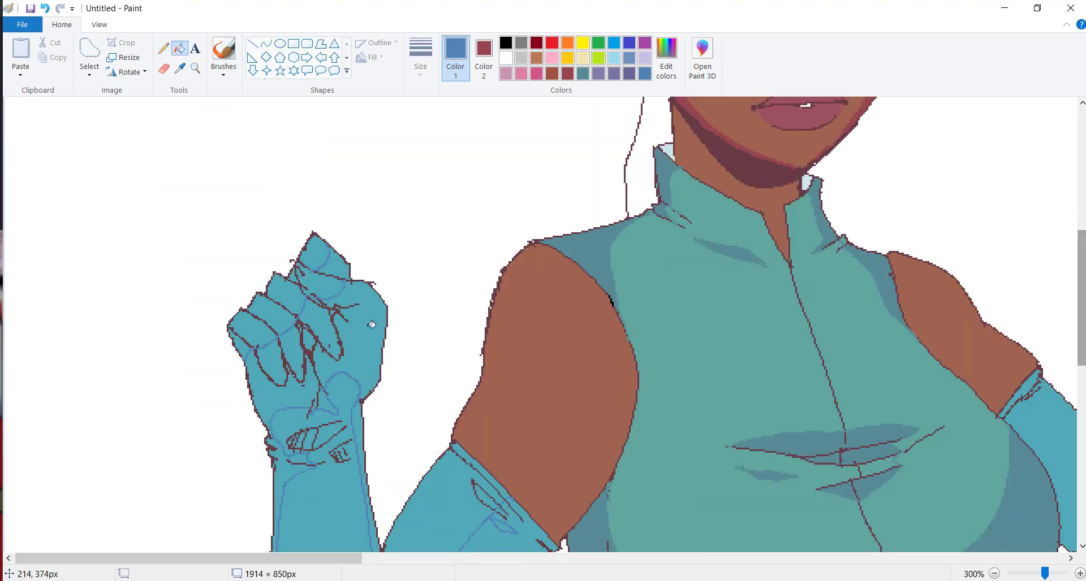
click(362, 340)
click(305, 351)
click(339, 498)
key(ctrl+z)
click(333, 266)
click(362, 448)
click(435, 497)
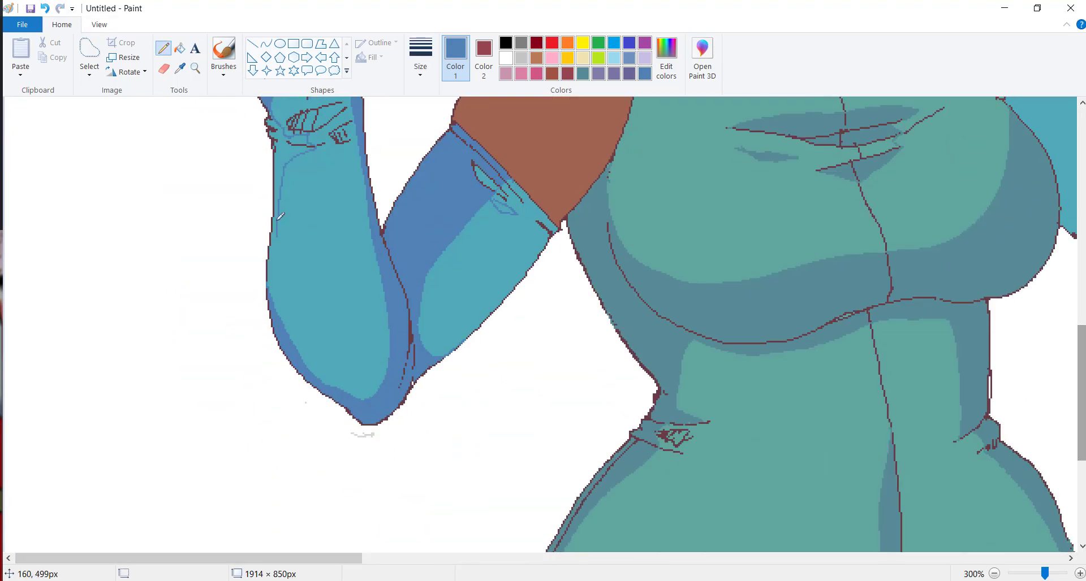
- Shade the raised glove's forearm edge in blue and repaint light areas on the palm and wrist in the glove's base teal
scroll(577, 150, down, 5)
click(164, 48)
scroll(331, 324, up, 5)
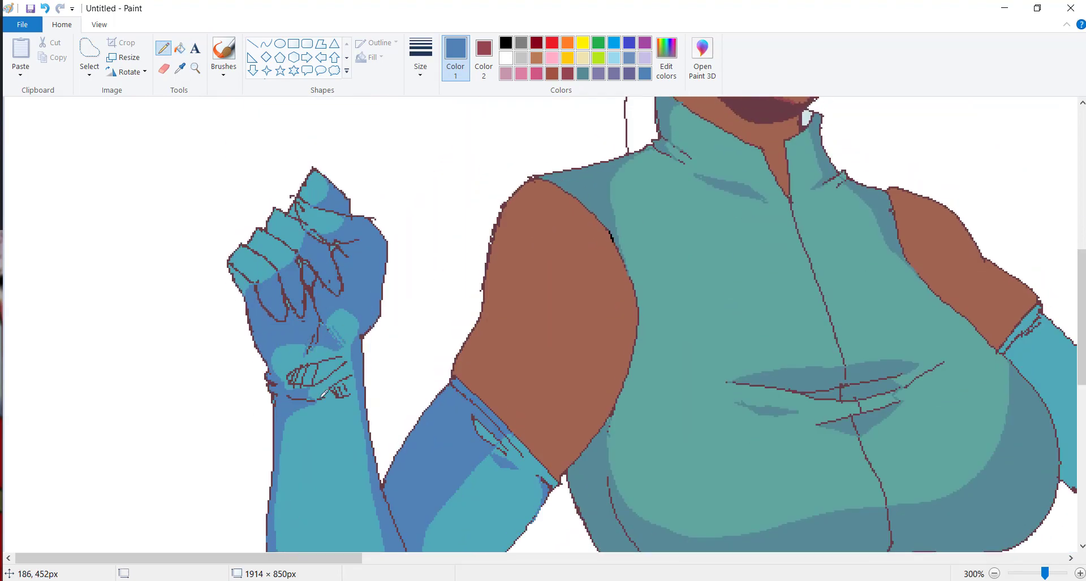
scroll(324, 394, down, 2)
scroll(541, 254, up, 2)
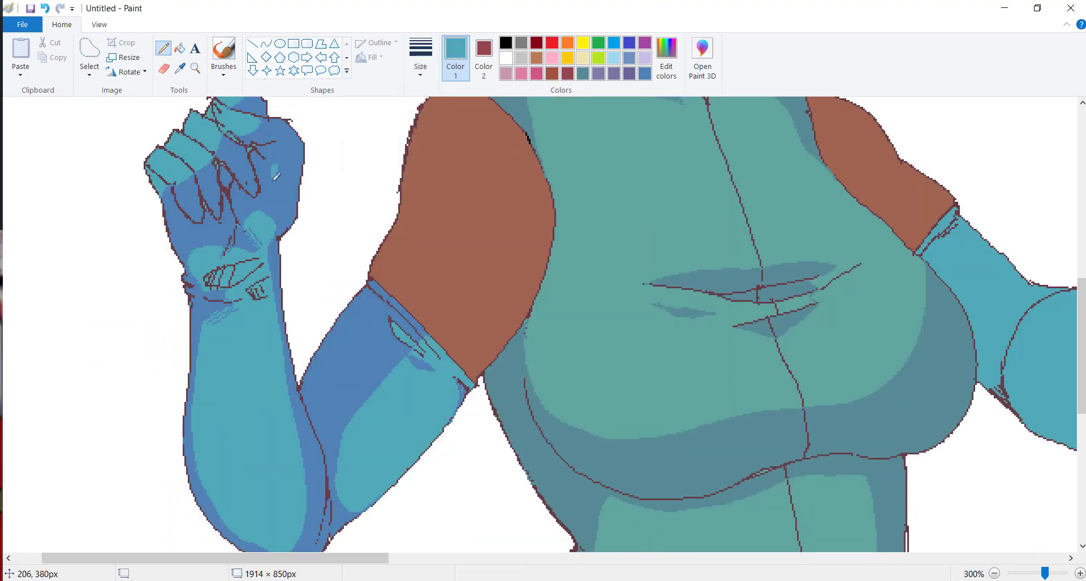
- Sample the glove's shadow blue and shade the lowered arm's glove from upper arm to fist, undoing stray strokes
click(180, 68)
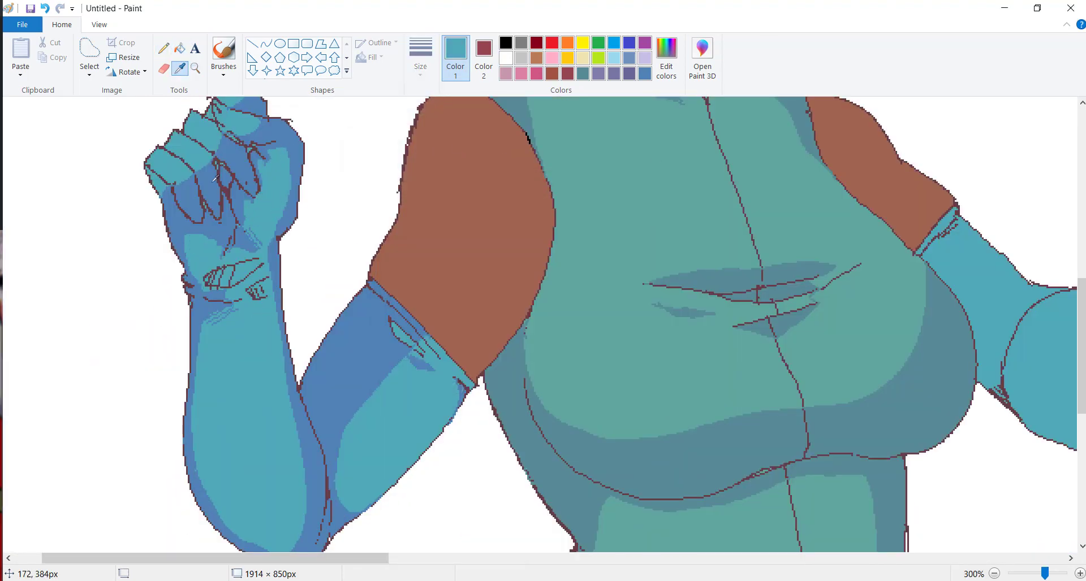
click(317, 395)
scroll(543, 322, down, 1)
drag(396, 291, 420, 430)
click(420, 56)
click(428, 105)
key(ctrl+z)
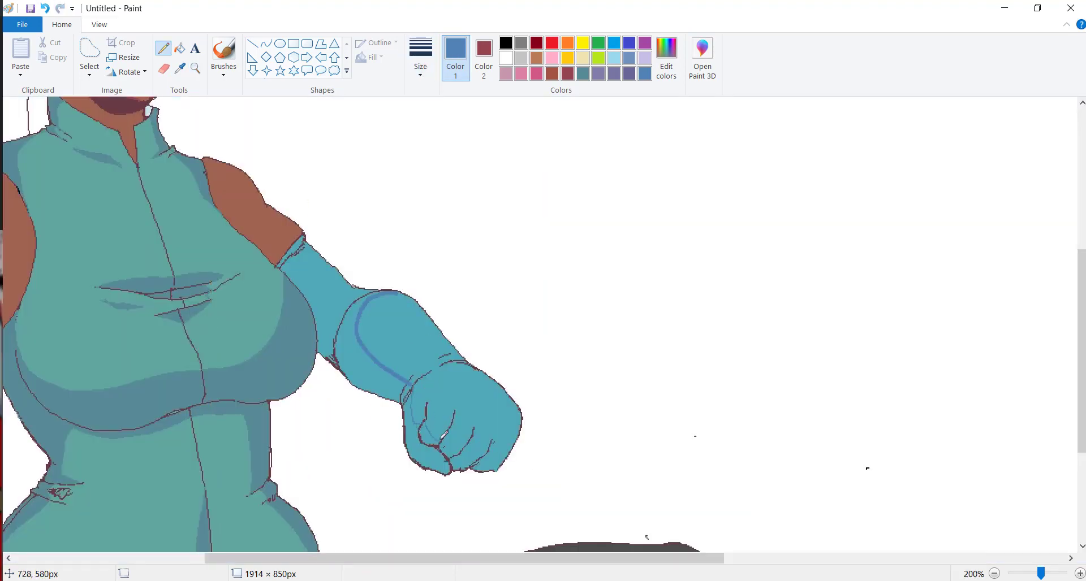
key(ctrl+z)
key(ctrl+z)
key(ctrl+z)
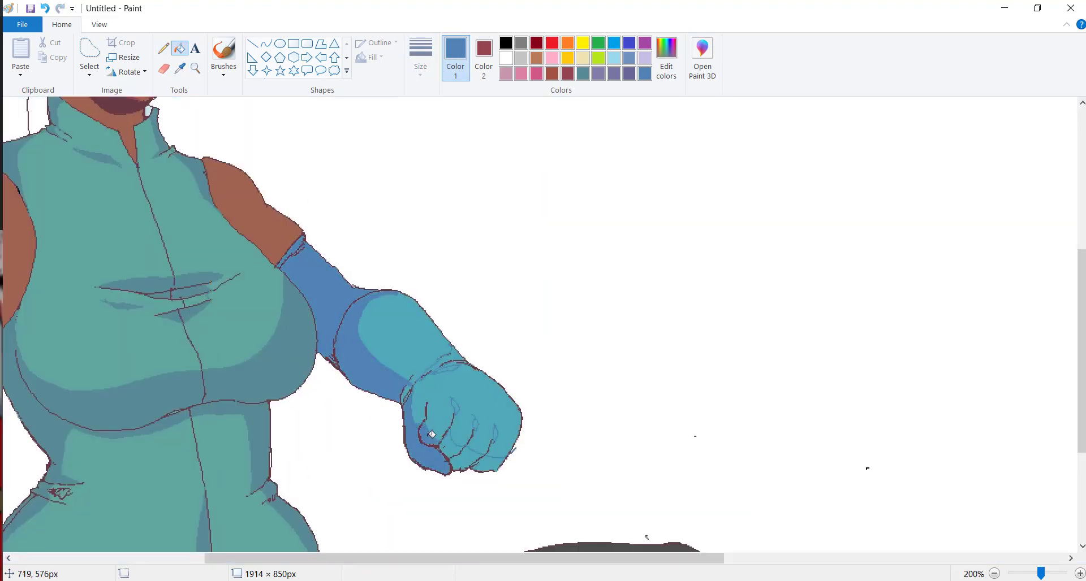
- Mix a darker gray and shade the gray stocking along its upper cuff and outer edge
click(196, 67)
right_click(337, 225)
right_click(318, 298)
click(318, 298)
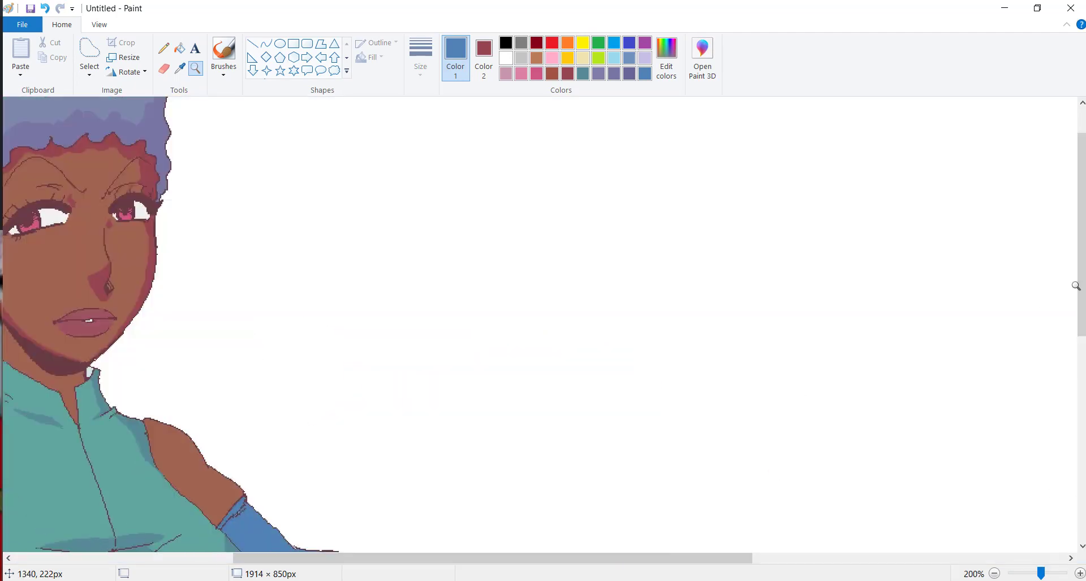
scroll(543, 322, down, 5)
click(666, 57)
click(164, 49)
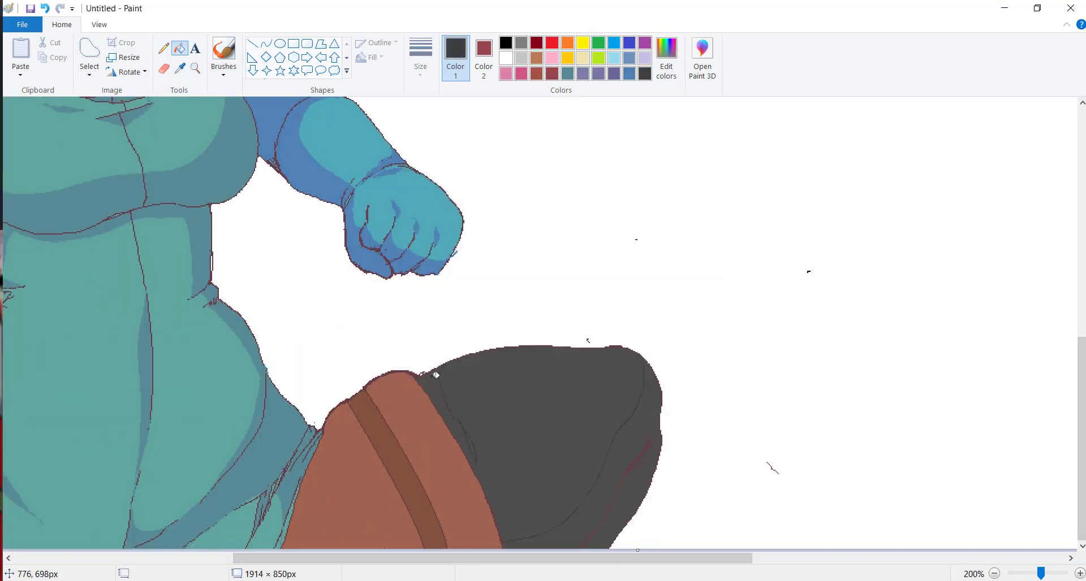
drag(431, 376, 475, 452)
click(180, 49)
click(565, 429)
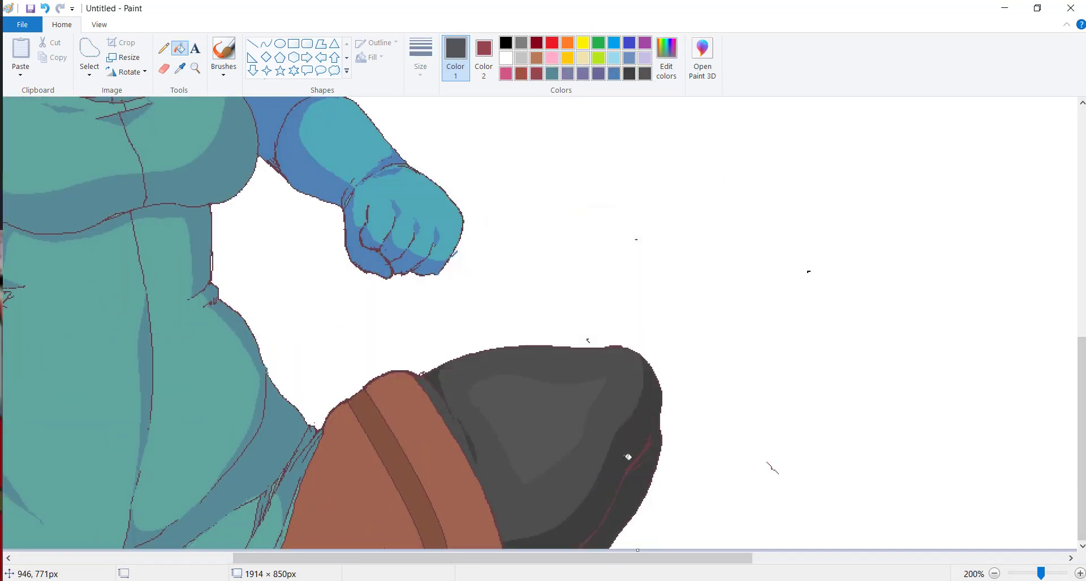
- Sample the thigh strap's brown, mix a darker reddish brown from it, and shade the strap's lower end
scroll(1066, 223, down, 2)
scroll(542, 322, up, 2)
click(180, 68)
click(254, 484)
click(666, 56)
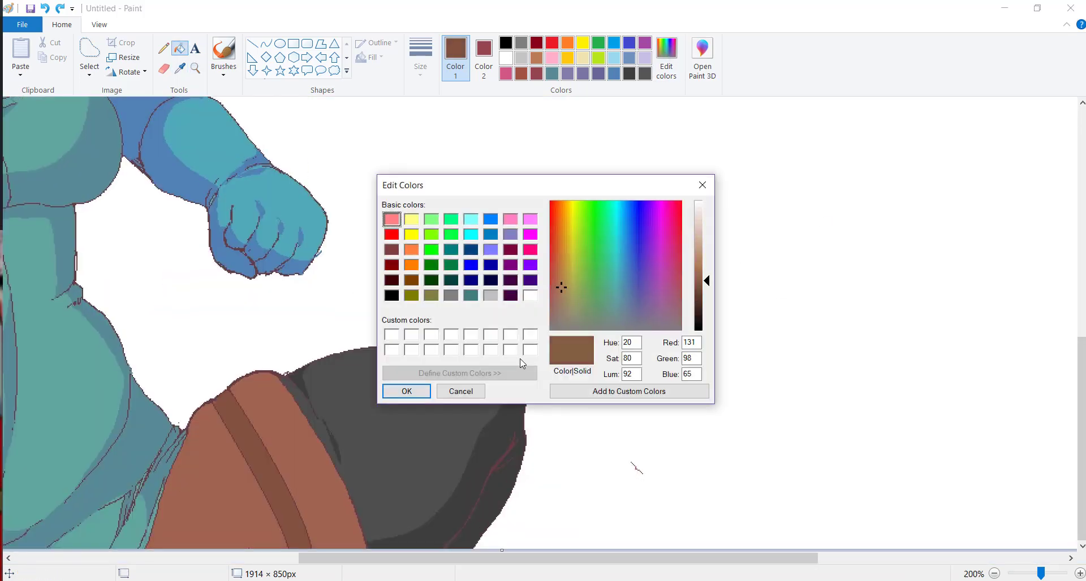
click(409, 390)
click(164, 49)
click(666, 56)
click(714, 294)
click(409, 390)
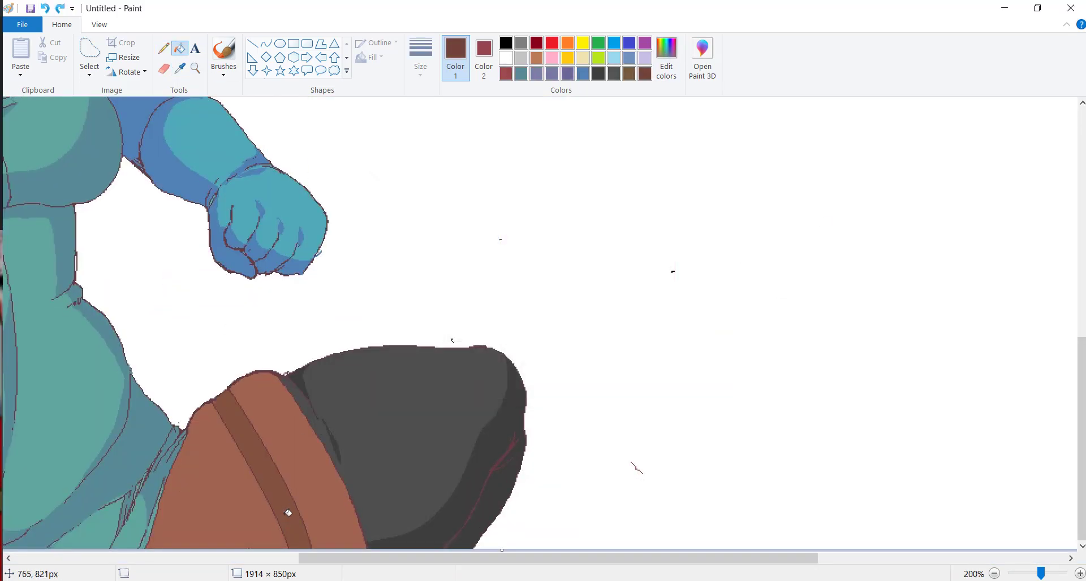
- Mix a lighter pinkish brown, draw a highlight across the middle of the thigh strap, and trim it with the strap's brown
click(179, 67)
click(262, 443)
scroll(412, 475, up, 2)
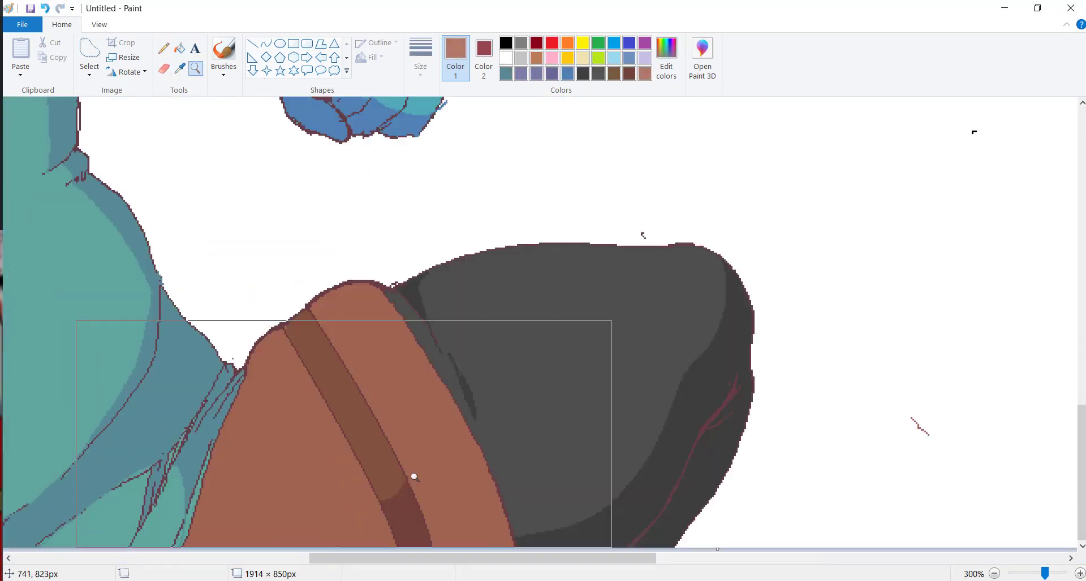
mouse_move(198, 357)
mouse_down()
mouse_move(242, 342)
mouse_move(249, 365)
mouse_up()
click(180, 68)
click(231, 350)
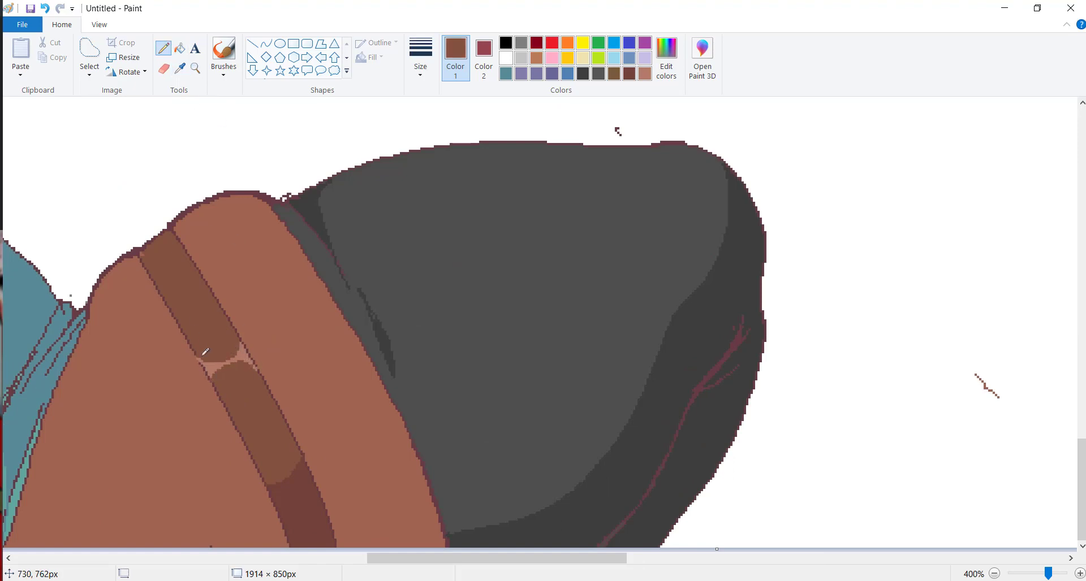
- Paint light pink highlights on the upper and lower lips, then sample the lip color to trim them
click(195, 68)
right_click(540, 241)
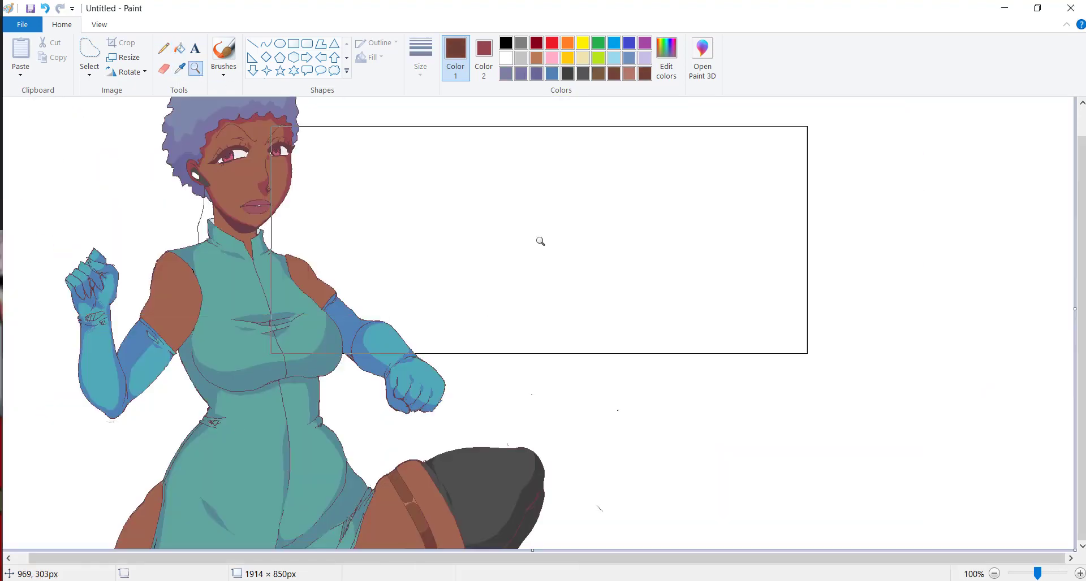
click(323, 239)
click(164, 48)
click(180, 68)
click(243, 213)
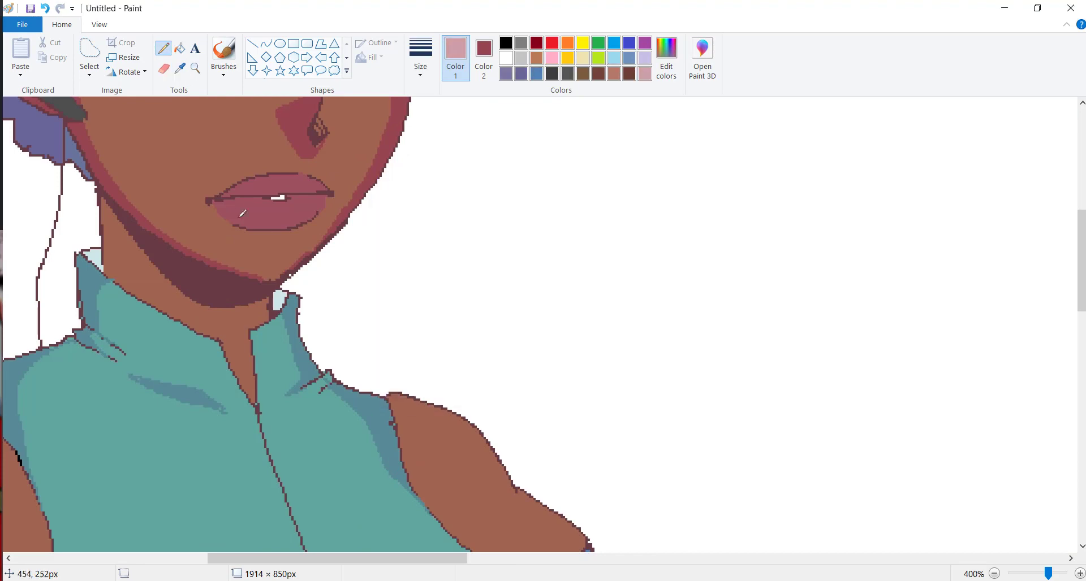
click(195, 68)
right_click(257, 186)
click(311, 206)
click(164, 49)
click(180, 68)
click(305, 330)
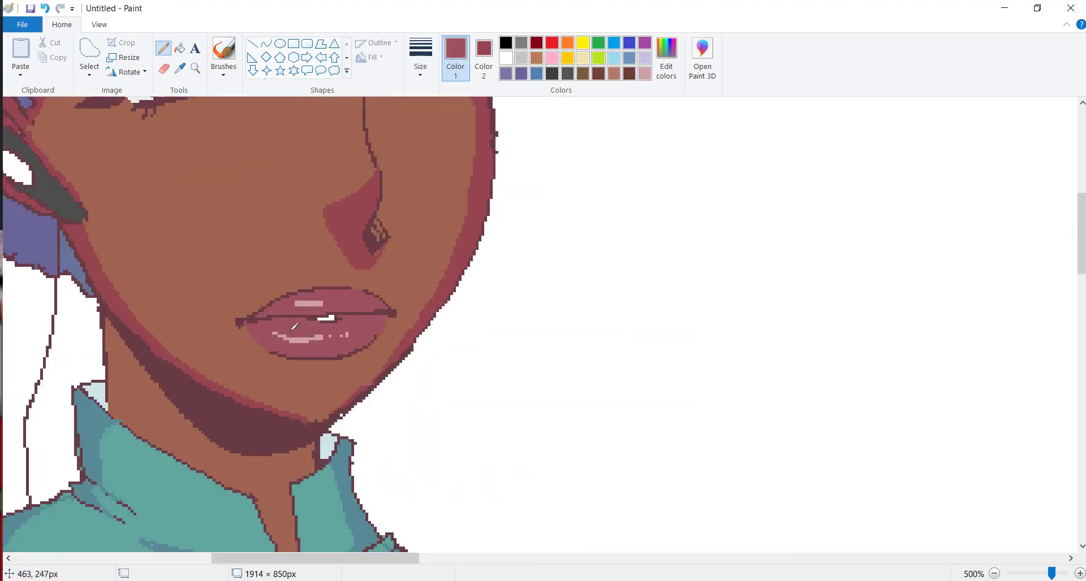
- Mix a light tan and add skin highlights to the bridge of the nose and the lowered arm's shoulder
click(195, 68)
right_click(340, 204)
click(340, 204)
click(164, 48)
click(180, 68)
click(317, 318)
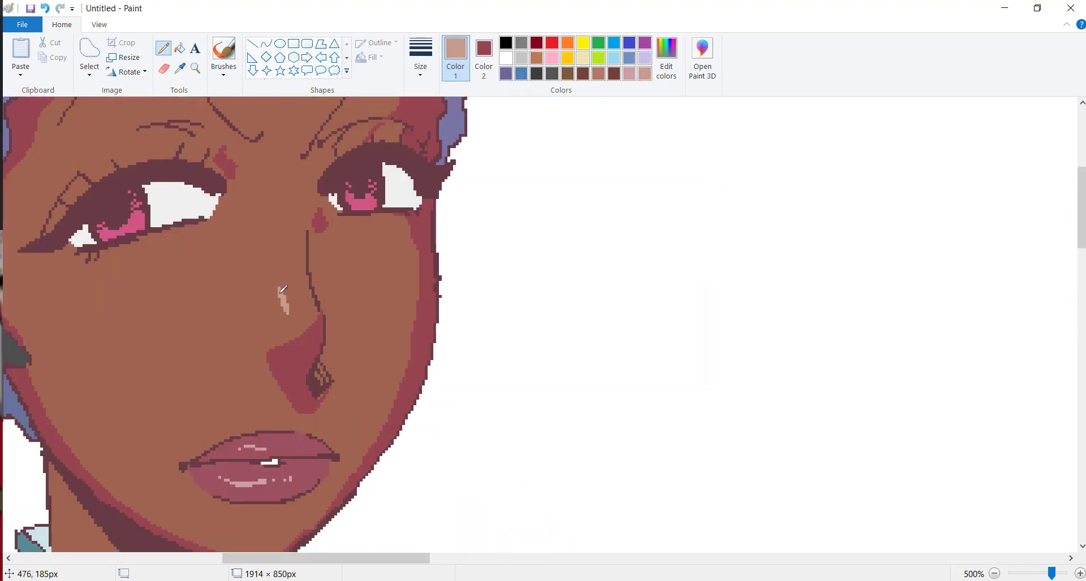
scroll(436, 330, down, 8)
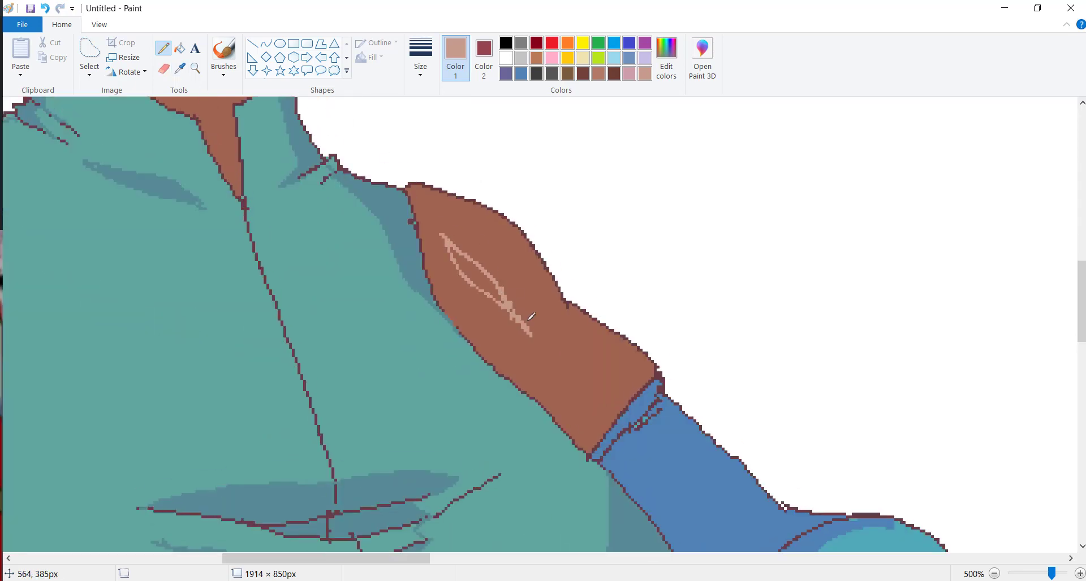
- Mix a reddish skin shadow and shade the lowered arm's bare shoulder along the dress and glove edges
click(196, 68)
right_click(349, 245)
click(347, 255)
click(666, 57)
click(409, 390)
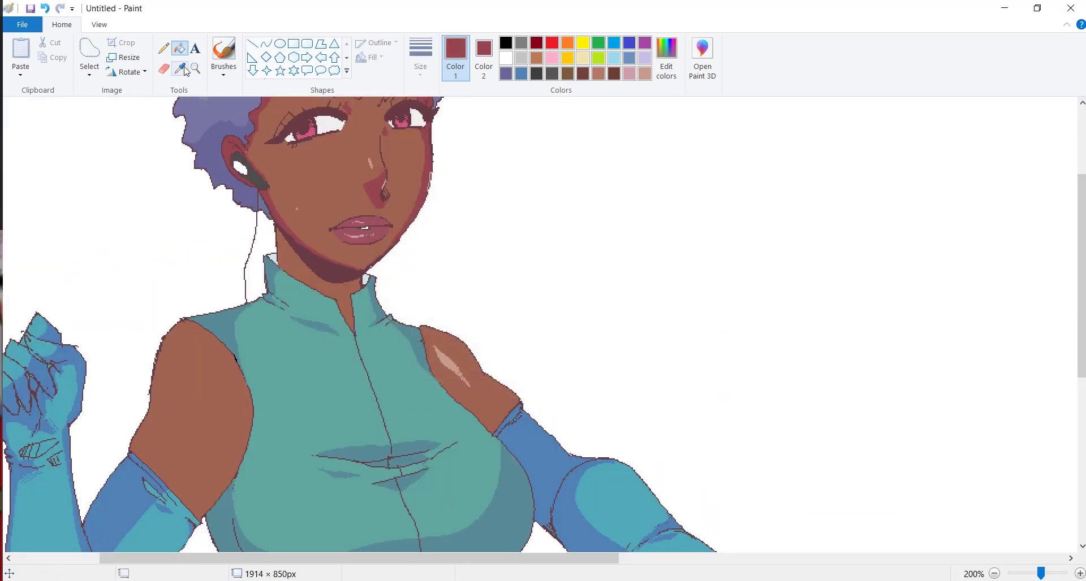
click(163, 48)
click(180, 49)
click(458, 373)
click(163, 48)
click(180, 48)
click(209, 407)
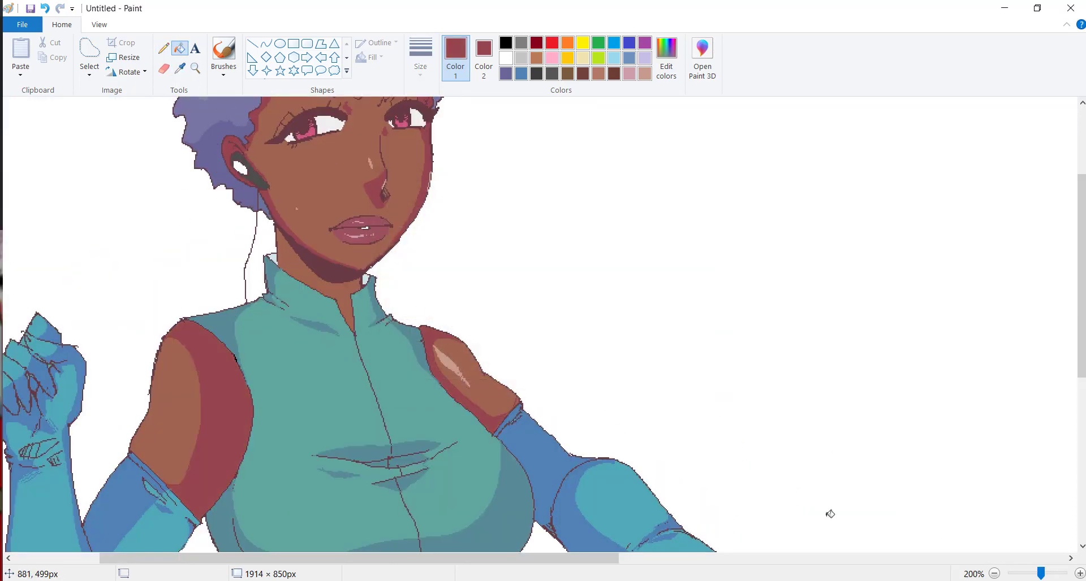
key(ctrl+z)
- Outline a shadow along the outer side and lower end of the raised arm's bare upper arm and fill it reddish
click(164, 49)
drag(180, 481, 232, 478)
click(180, 48)
click(148, 430)
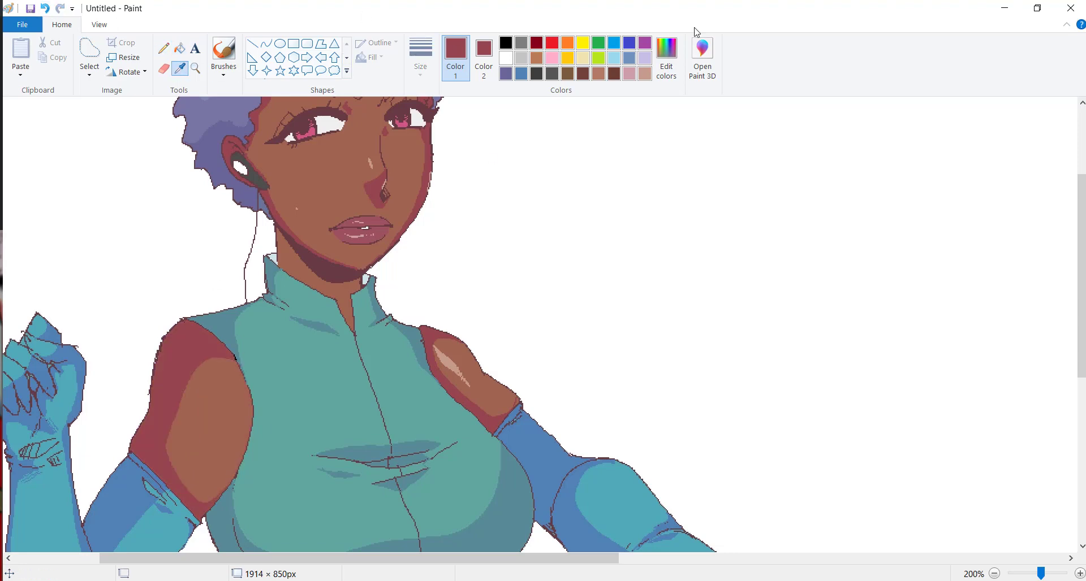
- Mix a darker maroon and use it for a deeper shadow on the raised arm's bare upper arm
click(666, 57)
click(399, 398)
click(163, 48)
click(666, 57)
click(398, 399)
click(180, 48)
click(148, 430)
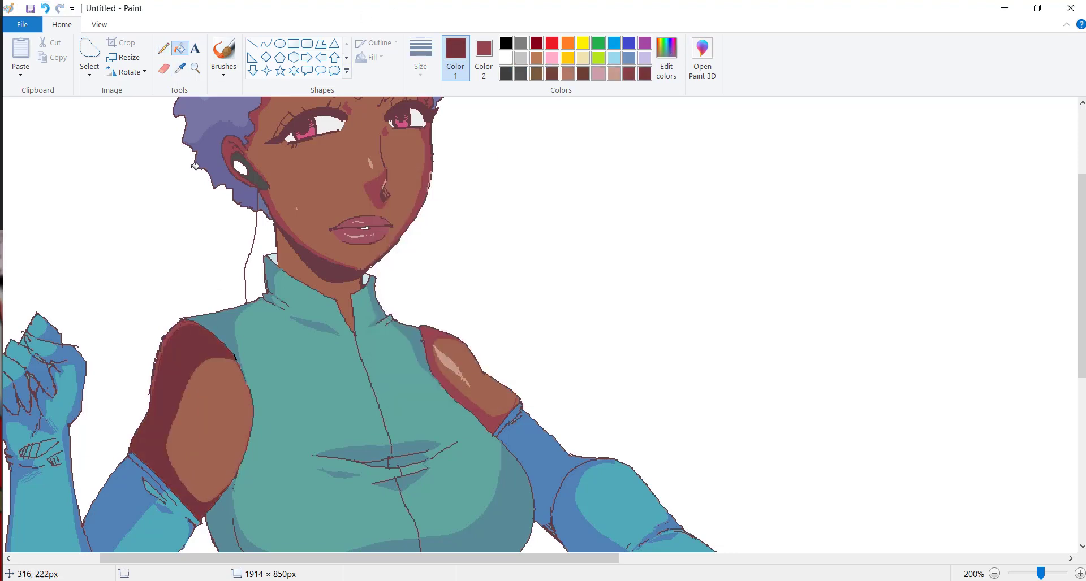
- Sample the glove's shadow blue, mix a darker blue, and deepen the shadows on the lowered arm's glove
click(180, 68)
scroll(542, 322, down, 10)
click(735, 233)
click(666, 56)
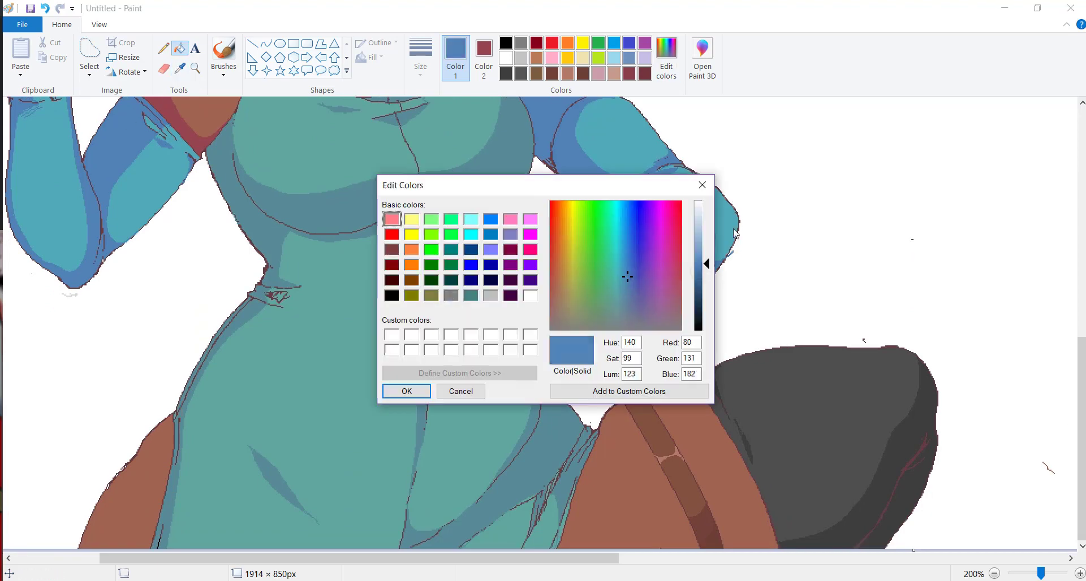
click(406, 391)
click(164, 49)
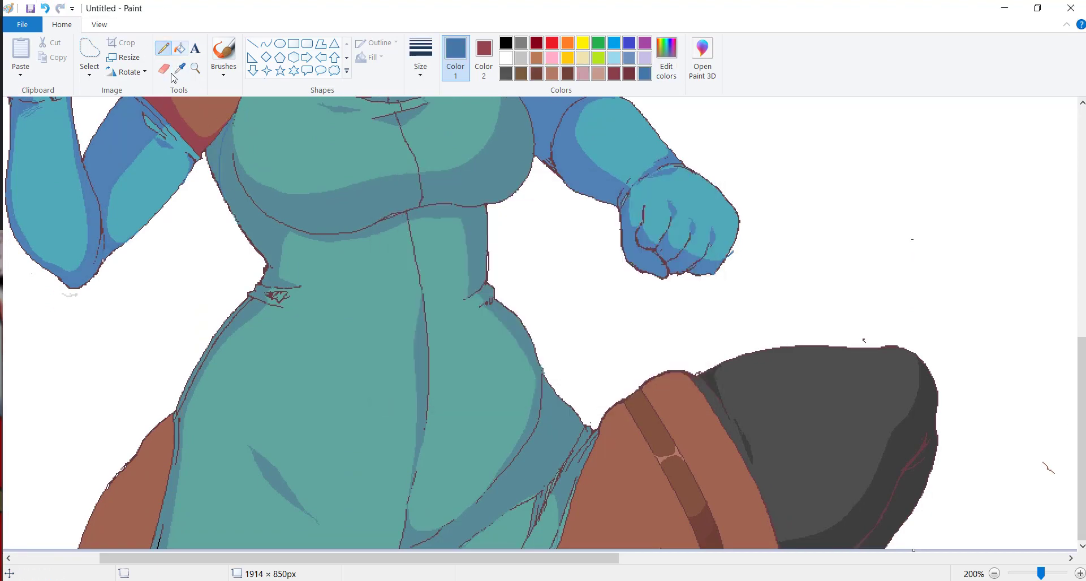
scroll(601, 214, up, 2)
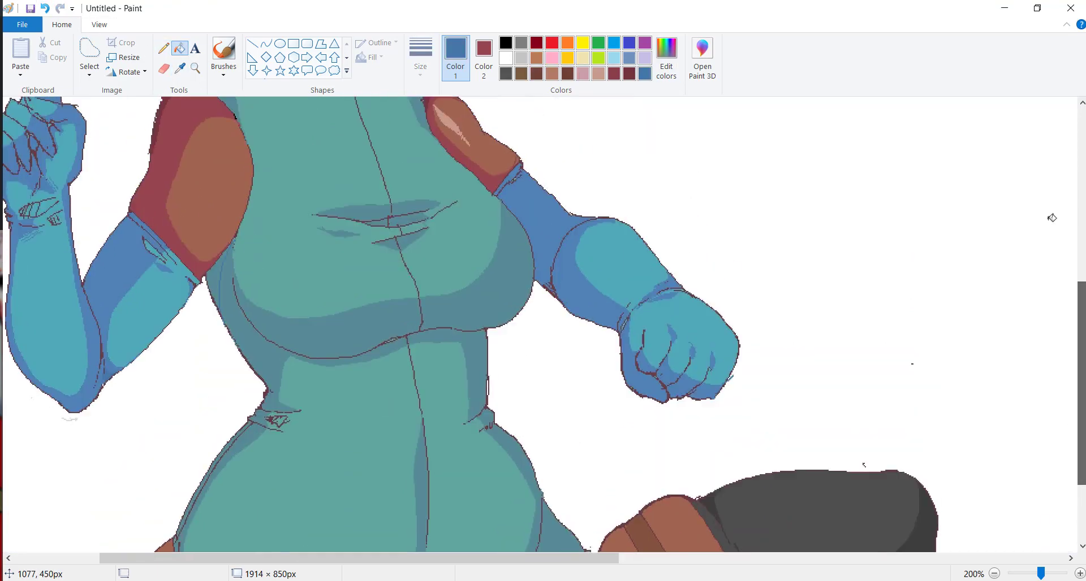
click(179, 49)
click(557, 255)
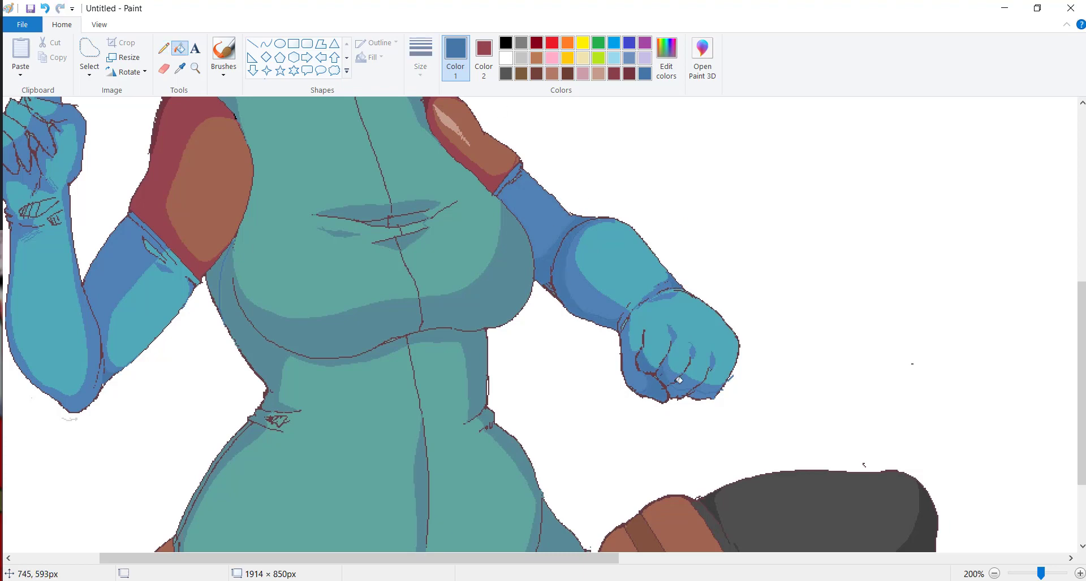
- Add the darker blue shadow to the raised glove's palm and upper arm
click(164, 49)
click(180, 48)
click(33, 148)
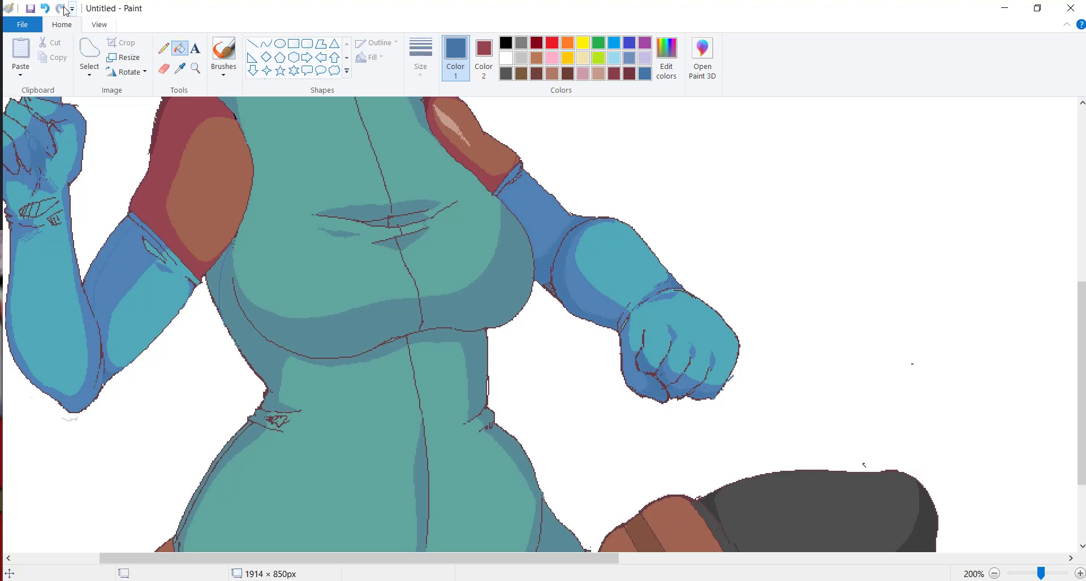
- Mix a darker teal and deepen the dress shadow beneath the raised arm, undoing the trial fills around the bust and waist
click(666, 57)
click(618, 296)
click(407, 390)
click(164, 49)
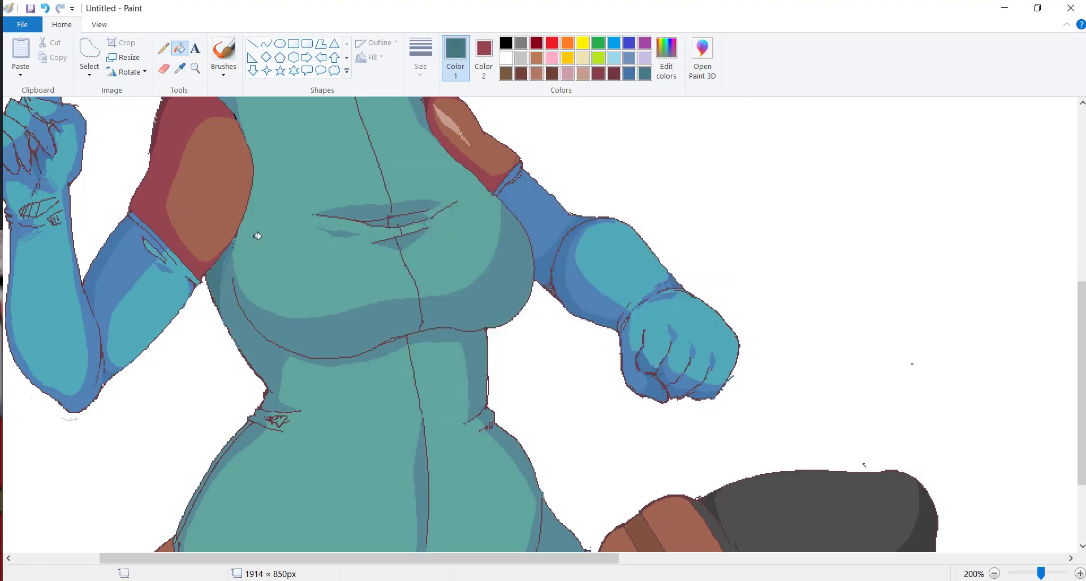
click(179, 49)
click(509, 282)
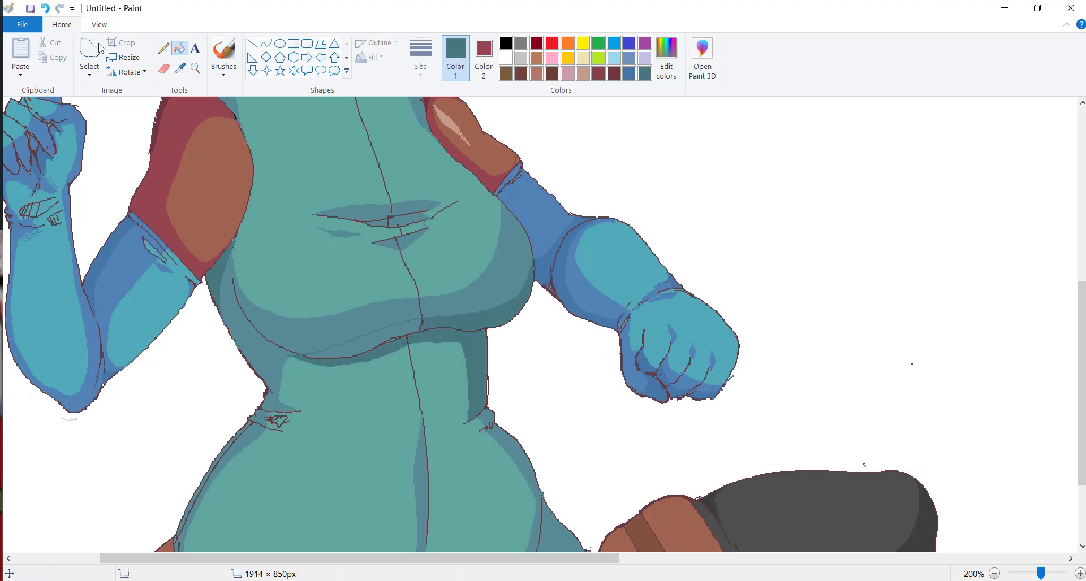
key(ctrl+z)
click(493, 343)
key(ctrl+z)
- Outline and fill dark teal shadows on the dress's waist side and hip beside the strapped thigh, undoing a stray fill
click(164, 49)
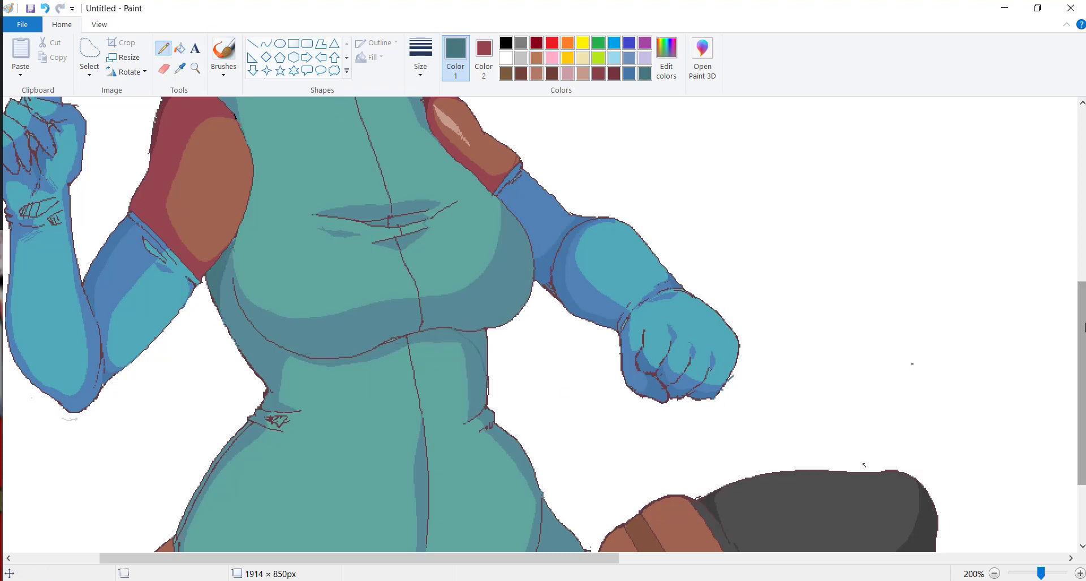
scroll(764, 294, down, 2)
click(180, 48)
click(559, 430)
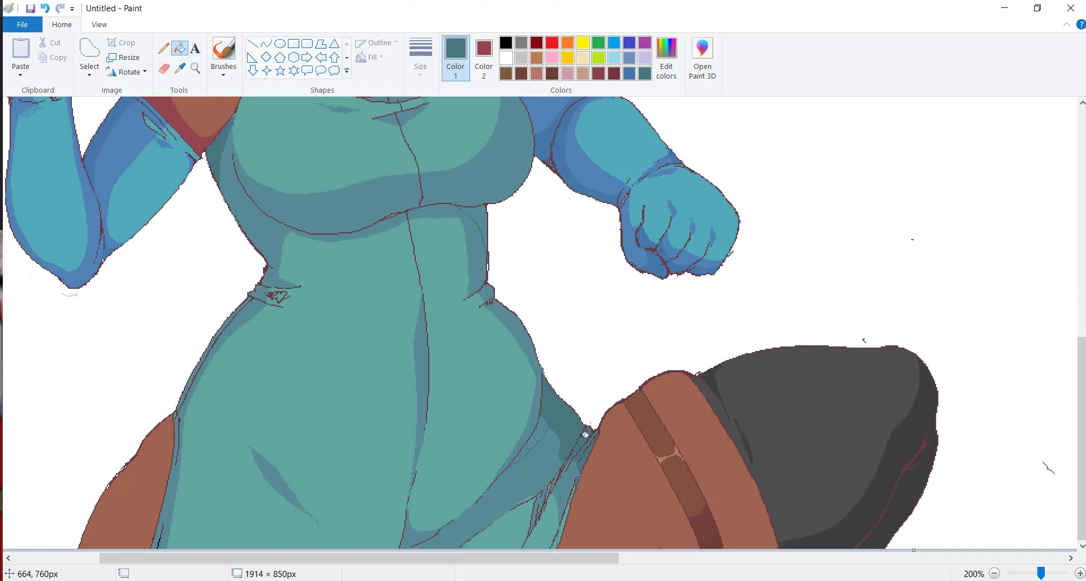
click(545, 416)
key(ctrl+z)
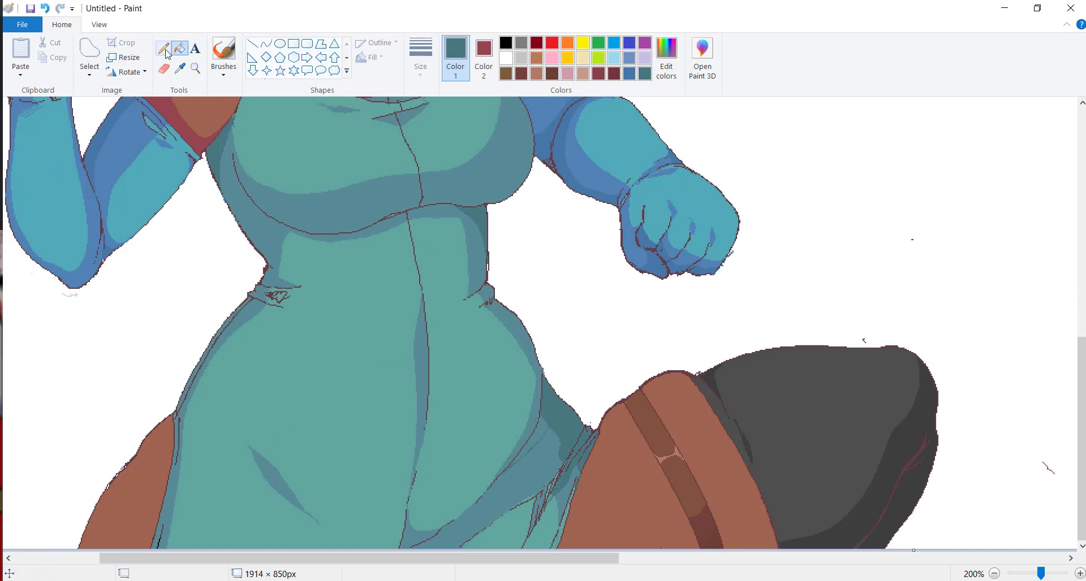
- Mix a deeper pink and a light pink, detail both irises with them, and add white catchlights
scroll(537, 322, up, 5)
scroll(282, 254, up, 2)
click(666, 56)
click(674, 257)
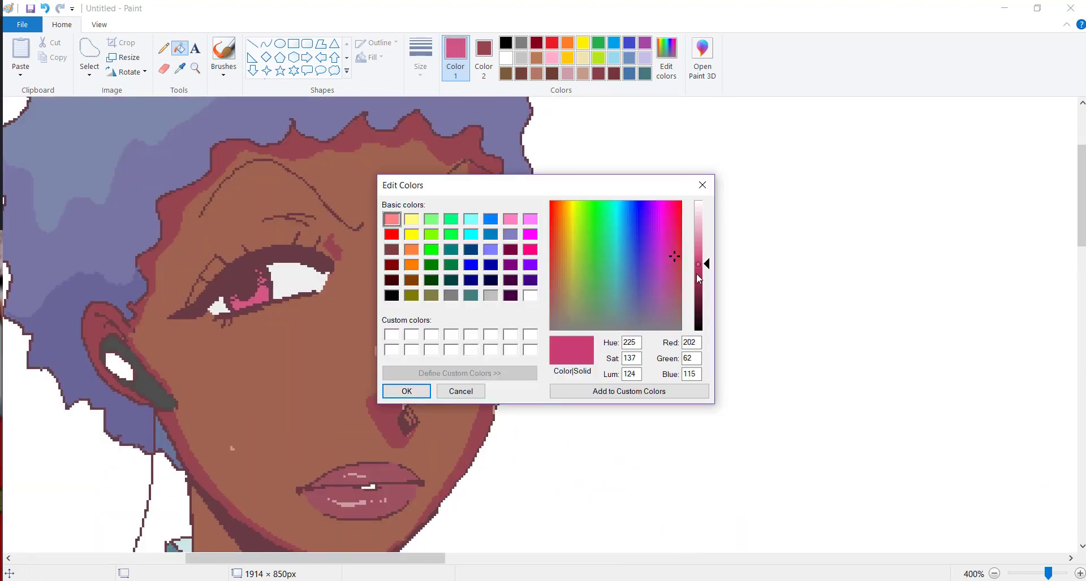
click(406, 392)
click(163, 49)
click(666, 57)
click(406, 391)
drag(449, 280, 436, 277)
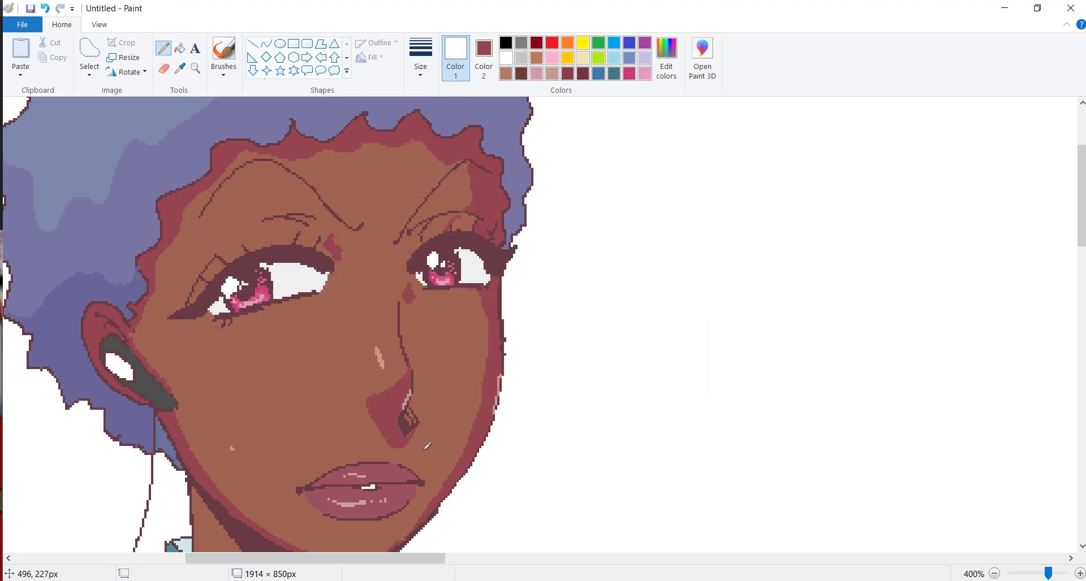
- Mix a darker lip shade, outline the lip shadows, and fill the upper lip with it
click(667, 57)
click(701, 283)
click(406, 391)
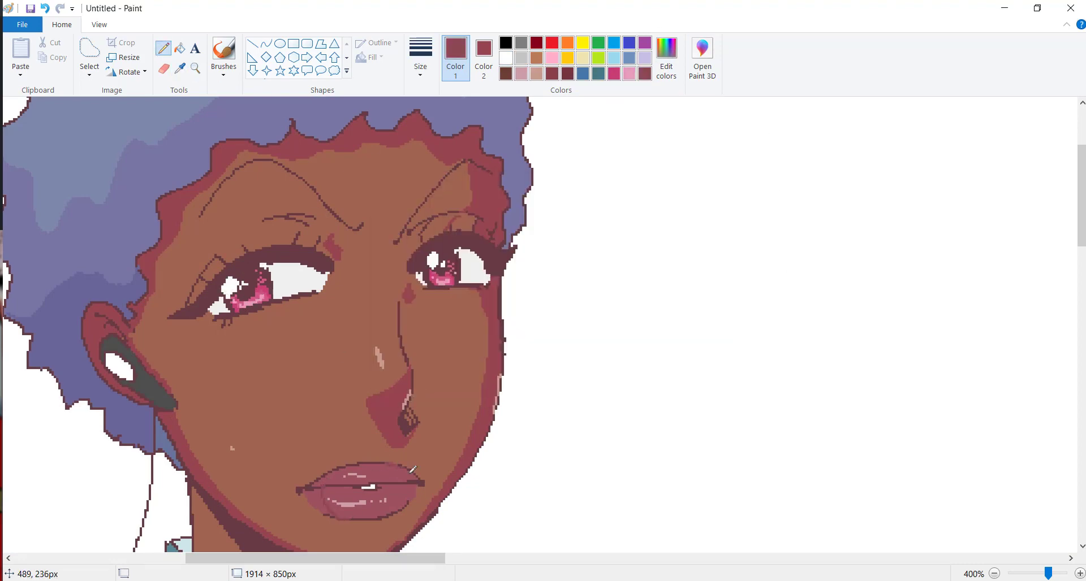
click(180, 49)
click(368, 472)
- Mix a darker grey and shade the dark body of the earpiece with it
click(666, 56)
click(406, 391)
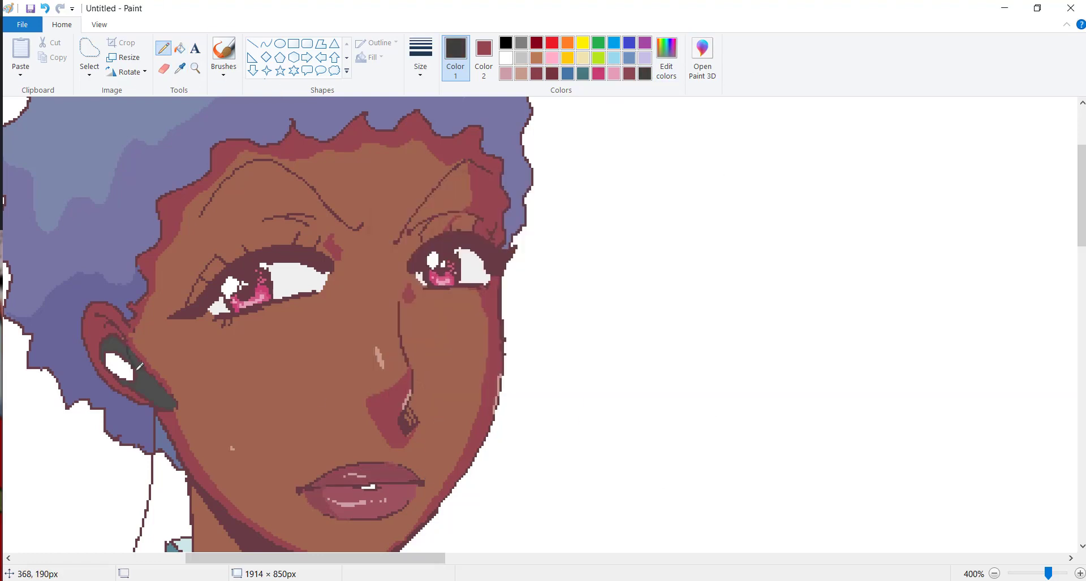
click(149, 396)
- Shade the earpiece's white centre with light grey and mix an off-white for its highlights
click(521, 57)
click(119, 366)
click(666, 56)
click(406, 391)
click(163, 48)
click(118, 367)
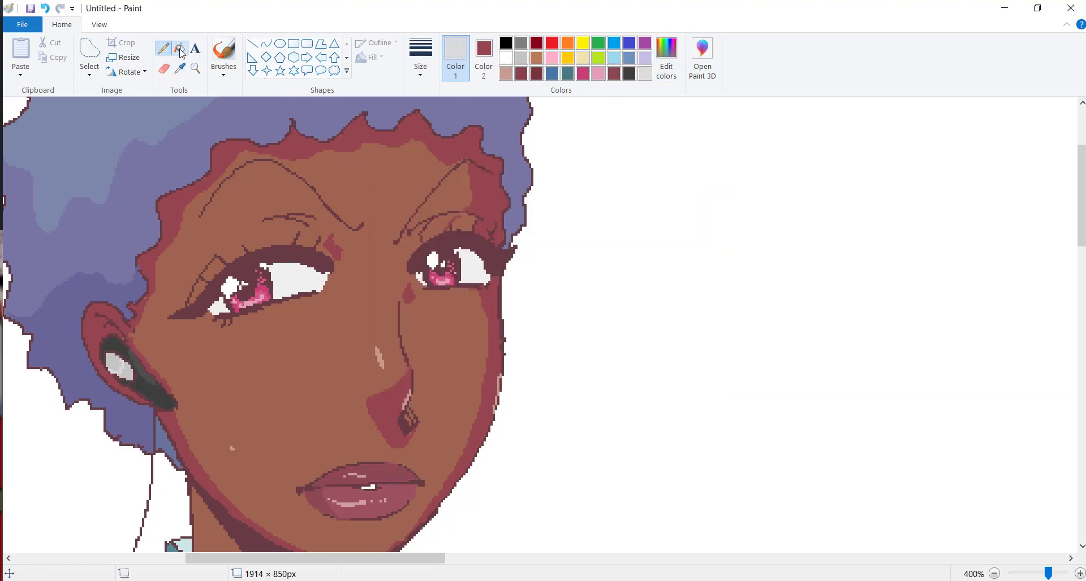
click(666, 56)
click(405, 391)
scroll(226, 283, down, 3)
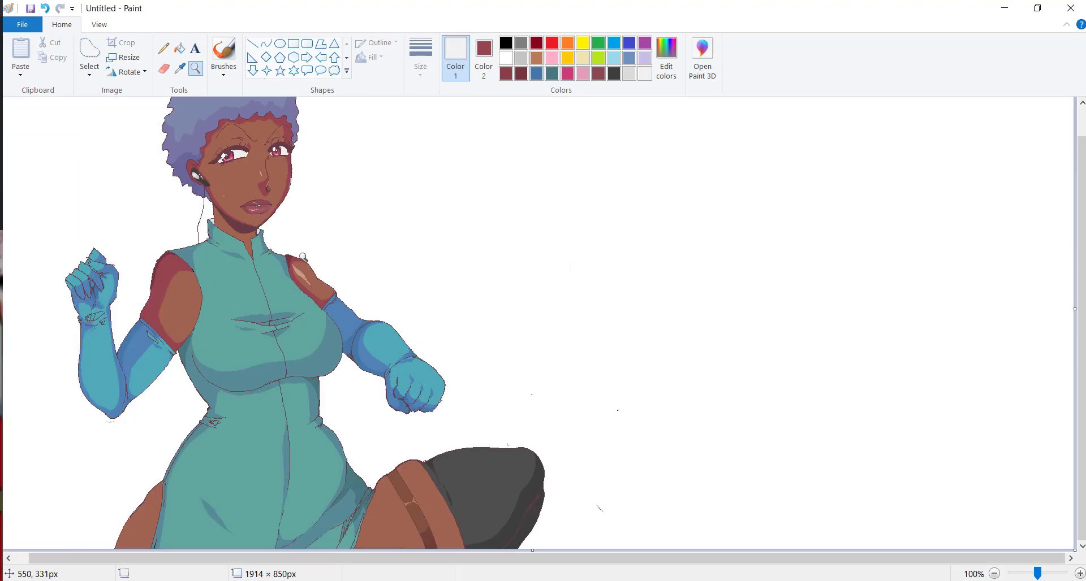
- Narrow the red shadow on the raised arm's bare upper arm with skin brown, and add a maroon shadow along the shoulder's outer edge
scroll(362, 350, up, 3)
click(223, 51)
click(420, 56)
click(419, 149)
click(420, 57)
mouse_move(91, 280)
mouse_down()
mouse_move(110, 317)
mouse_move(124, 314)
mouse_up()
click(424, 133)
click(180, 48)
scroll(265, 375, down, 3)
scroll(335, 339, up, 2)
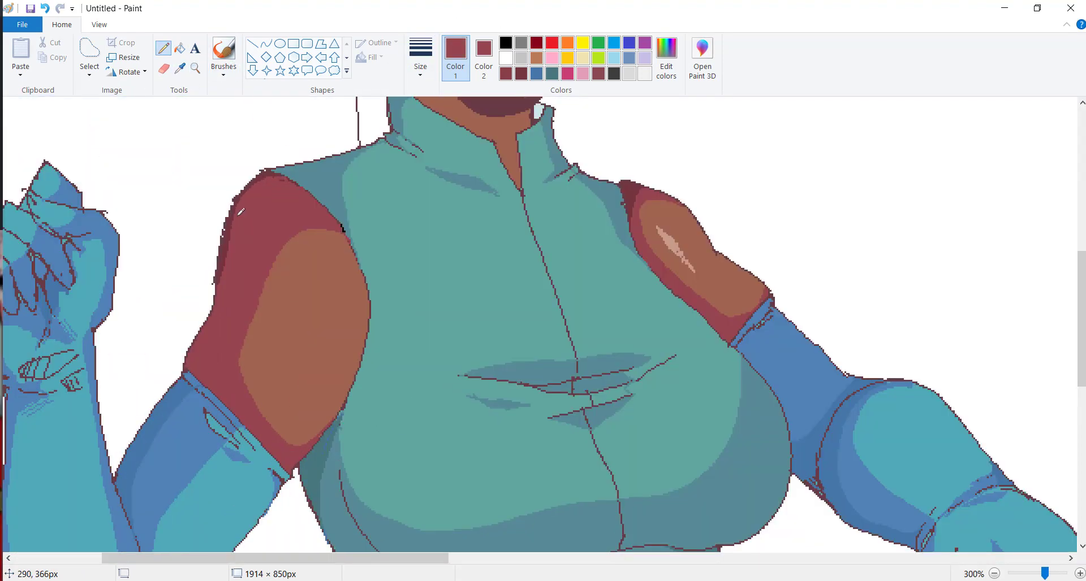
click(300, 311)
click(266, 271)
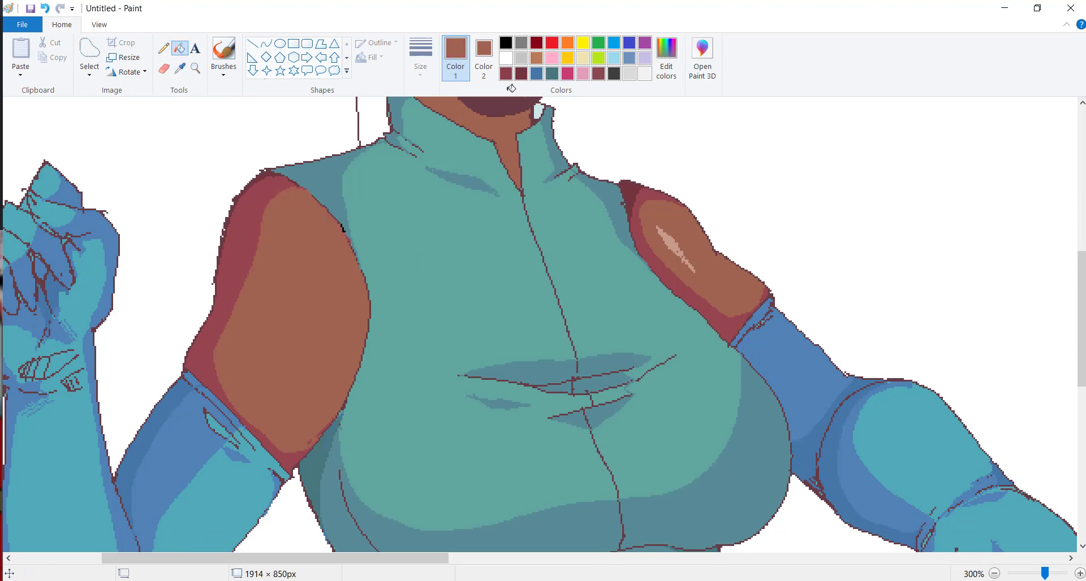
click(505, 74)
click(163, 49)
- Sample the light pink skin highlight and paint long highlights on the raised upper arm and the outer thigh
click(180, 68)
click(673, 248)
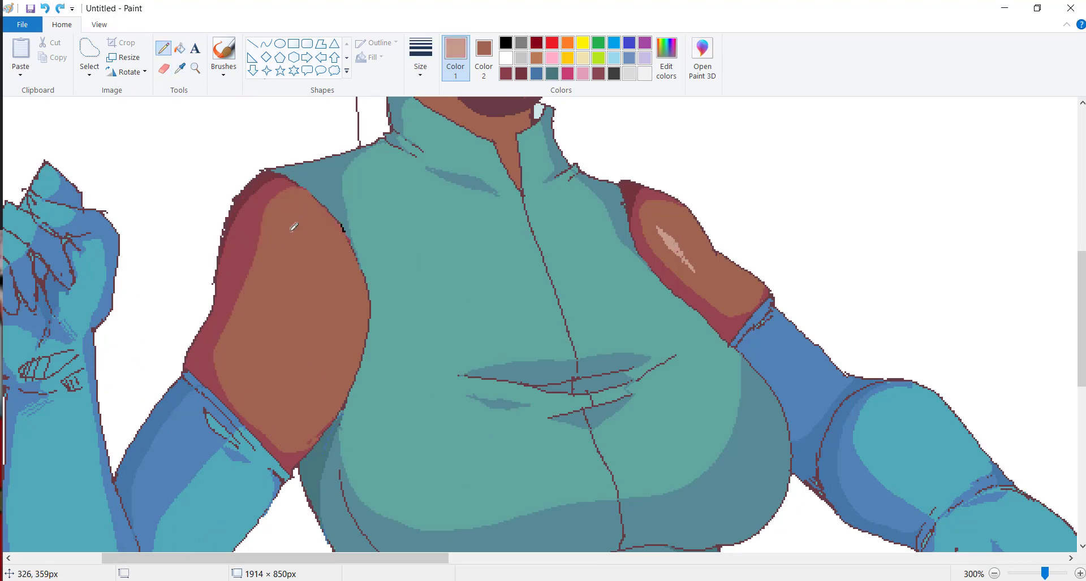
drag(303, 226, 280, 350)
scroll(181, 492, down, 5)
drag(195, 450, 169, 532)
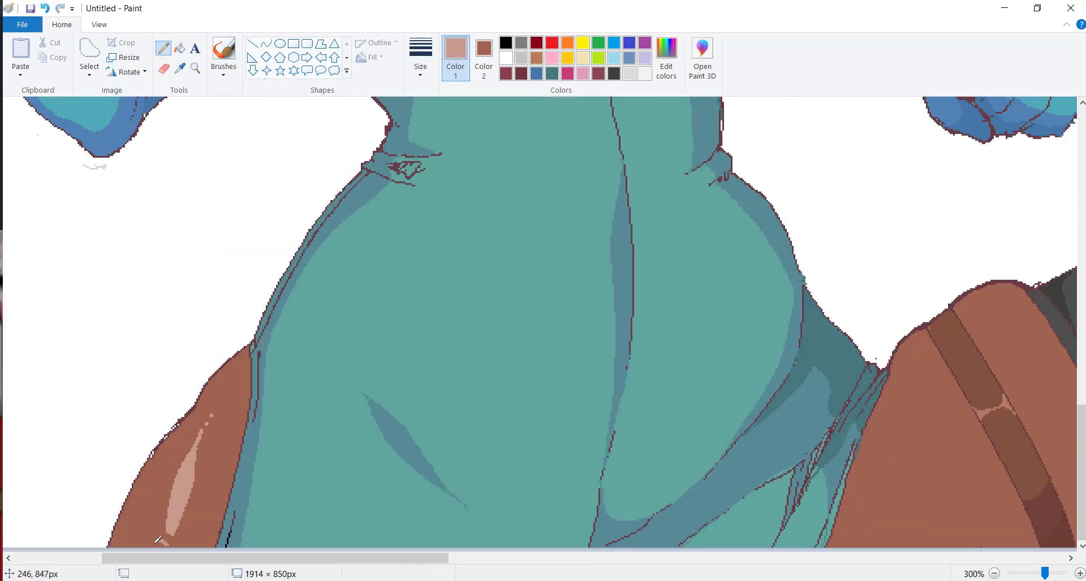
- Outline a red shadow across the lower part of the strapped thigh and fill it on both sides of the strap
scroll(158, 540, right, 10)
scroll(605, 328, up, 5)
scroll(605, 328, down, 5)
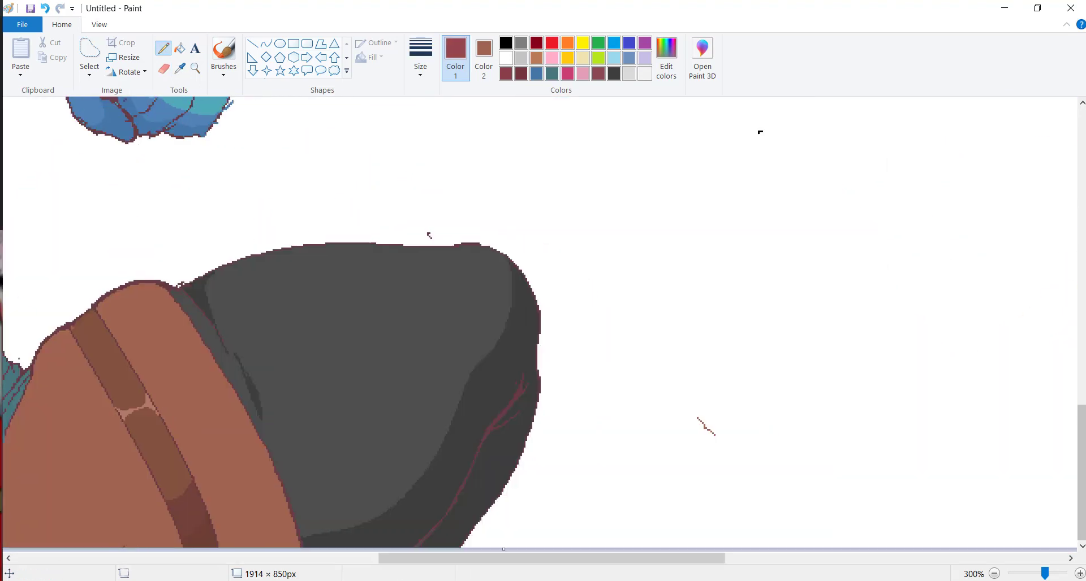
scroll(172, 470, left, 3)
click(179, 48)
click(418, 497)
click(213, 511)
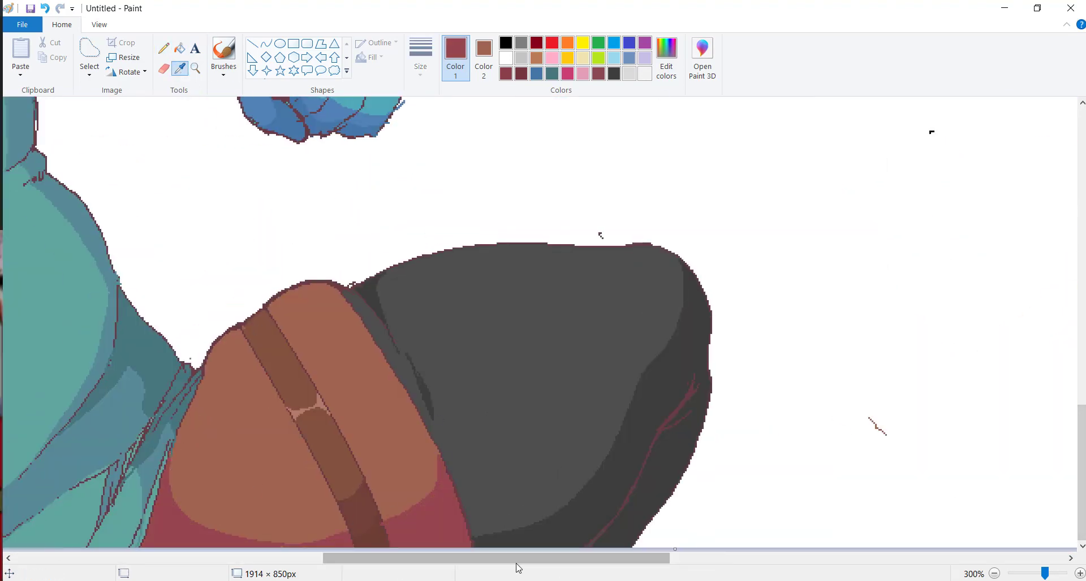
- Sample the light pink from the outer thigh's highlight and paint highlights on the strapped thigh around the strap
drag(517, 558, 249, 558)
click(385, 353)
click(180, 67)
click(335, 473)
scroll(335, 473, right, 10)
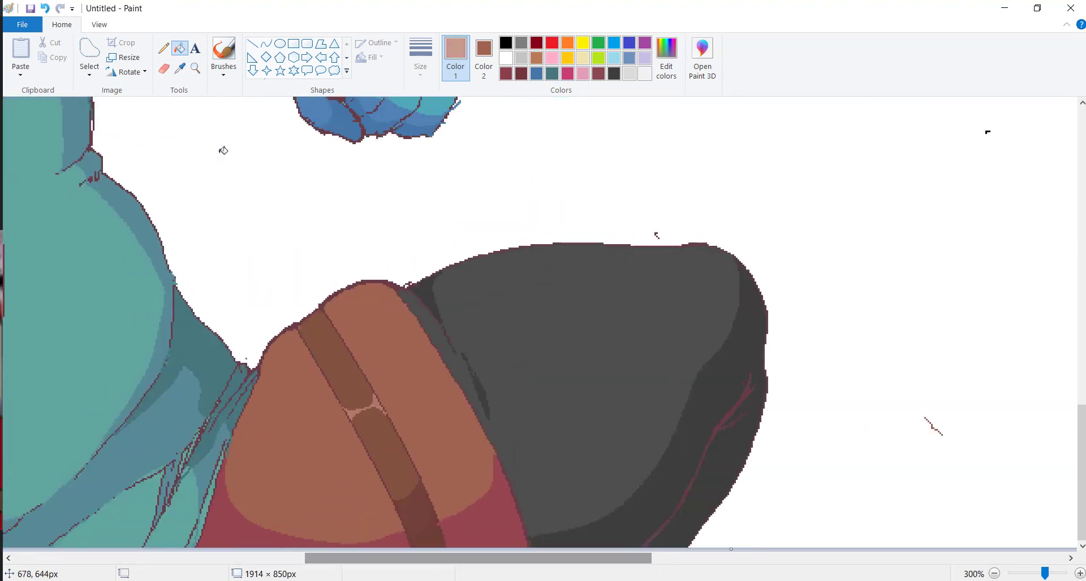
click(164, 48)
drag(276, 467, 302, 445)
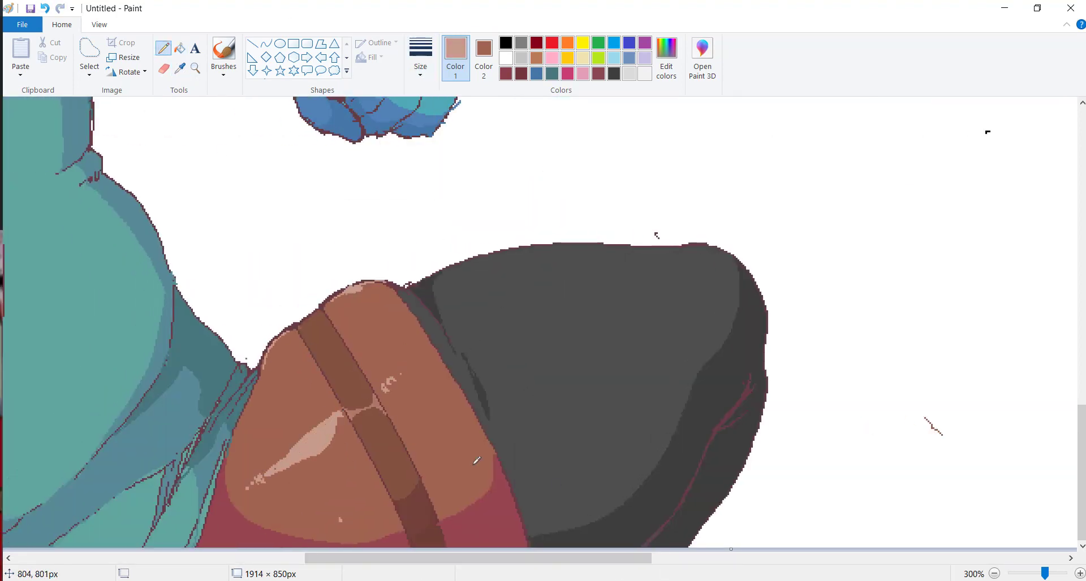
- Add a red shadow along the outer edge of the thigh without the strap and sample the skin brown for touch-ups
scroll(477, 461, down, 1)
scroll(201, 515, up, 1)
click(505, 74)
click(666, 57)
click(424, 380)
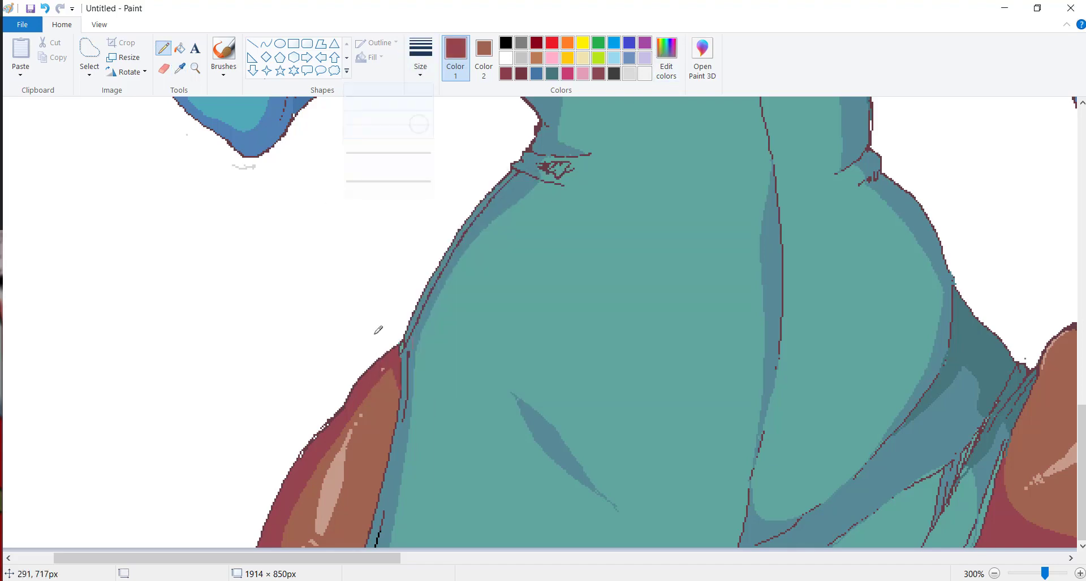
click(385, 368)
scroll(309, 470, right, 10)
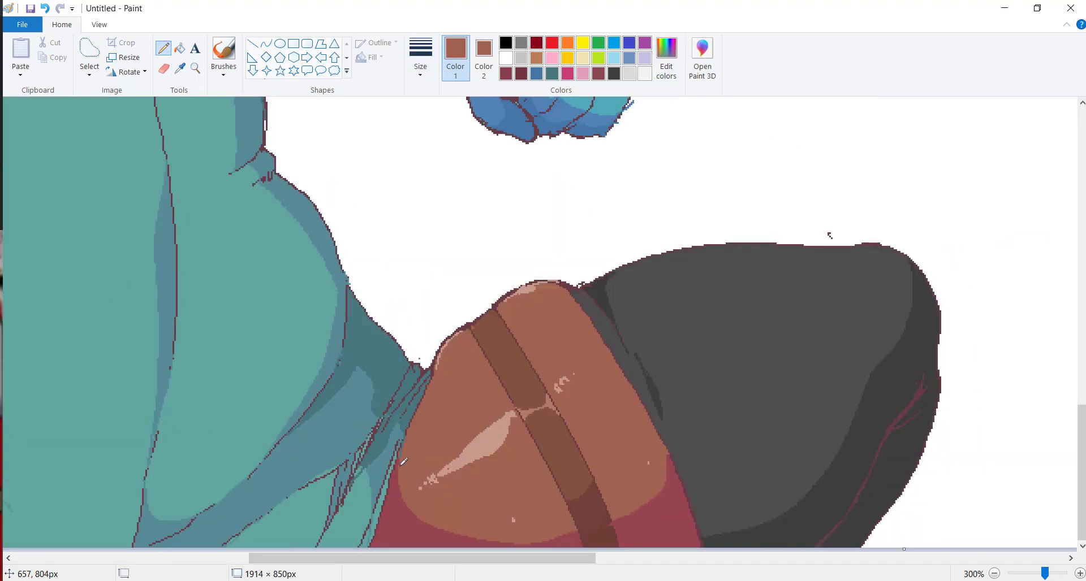
- Extend the raised upper arm's highlight with light pink streaks and small flecks
scroll(370, 158, down, 1)
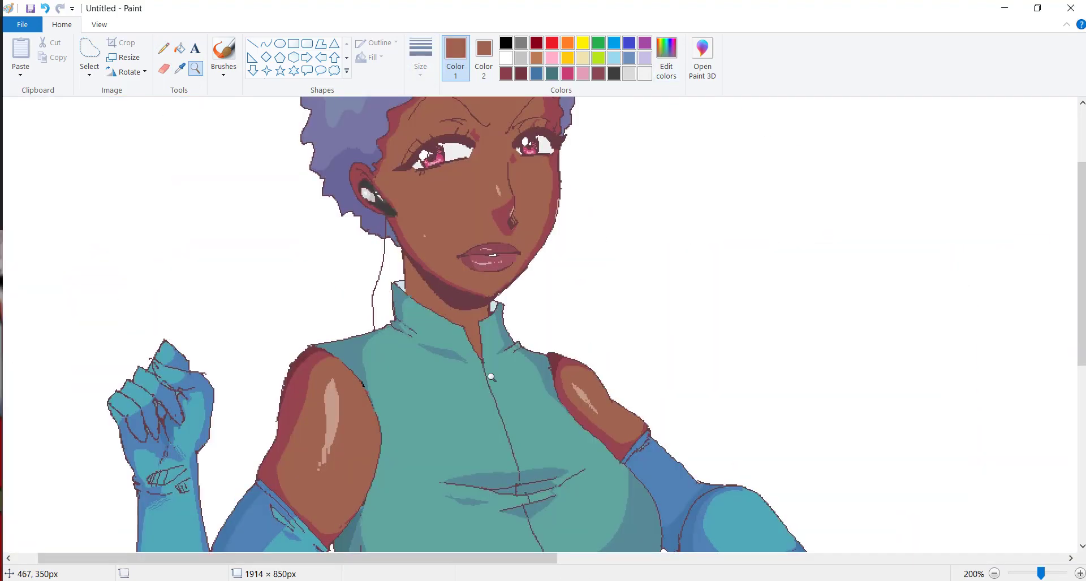
click(180, 67)
click(339, 357)
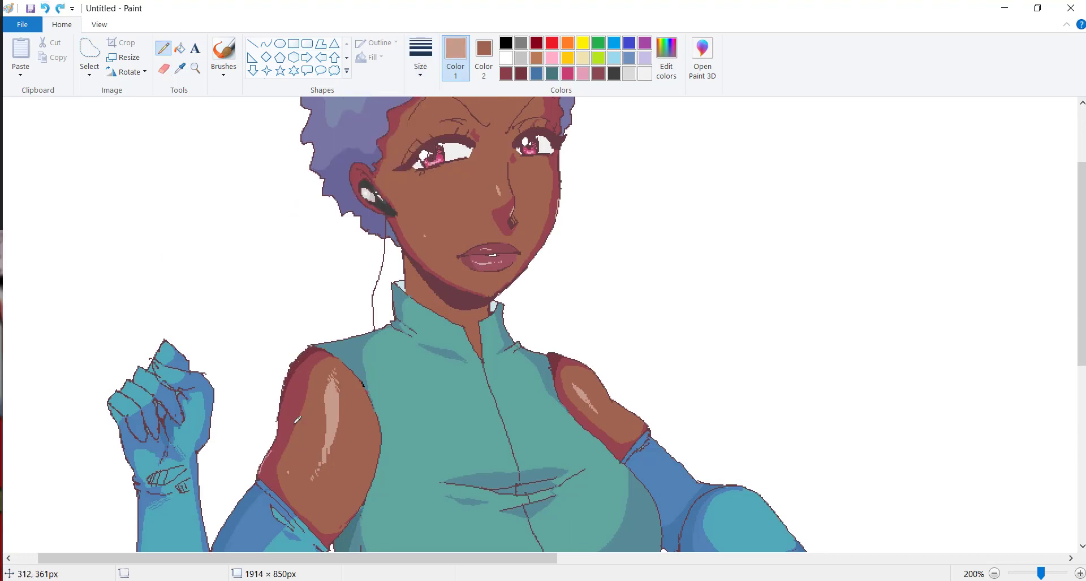
- Mix a paler pink and brighten the centres of the skin highlights on the thighs and arms
drag(1080, 217, 1080, 391)
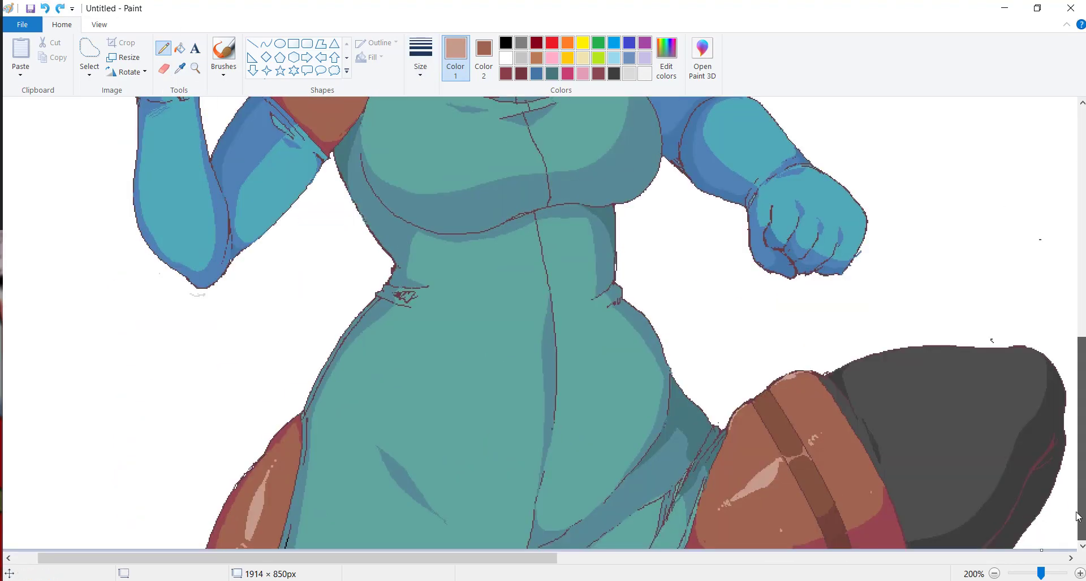
click(666, 57)
key(Return)
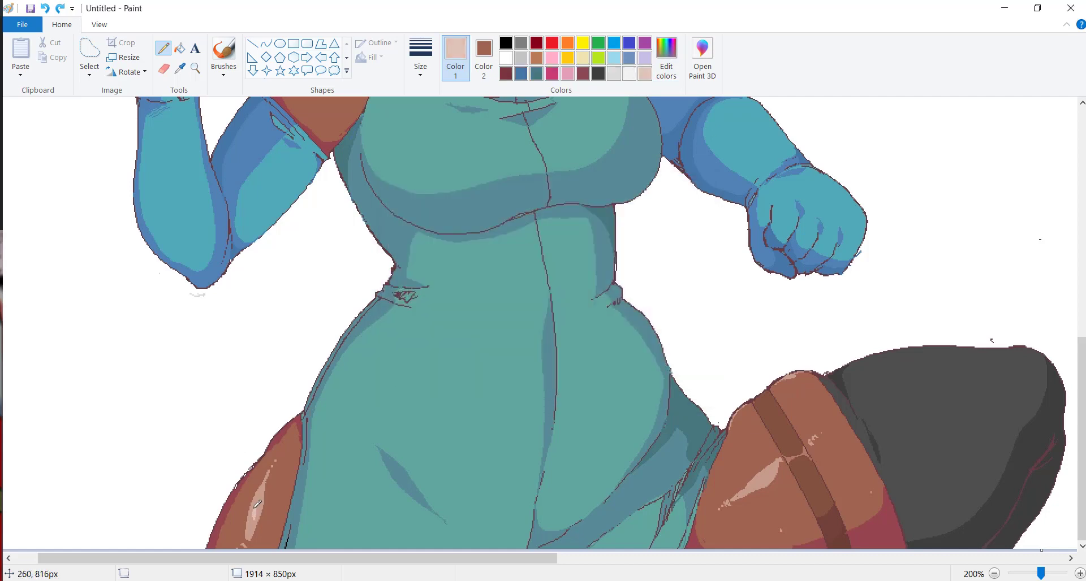
scroll(332, 238, up, 3)
click(195, 67)
- Draw pale blue highlights on both gloves and fill the ones on the raised arm
key(ctrl+Page_Down)
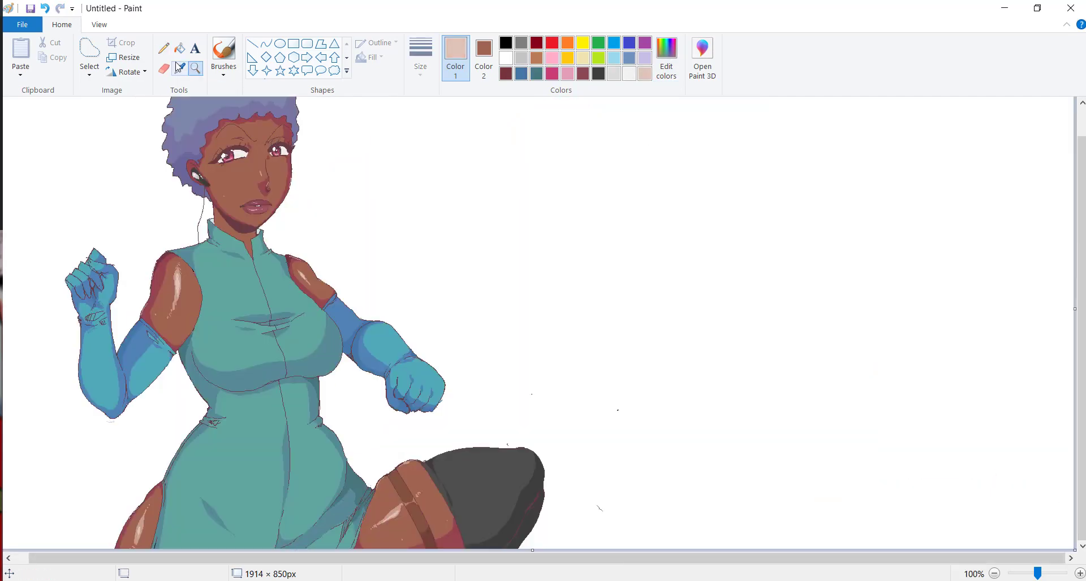
click(260, 308)
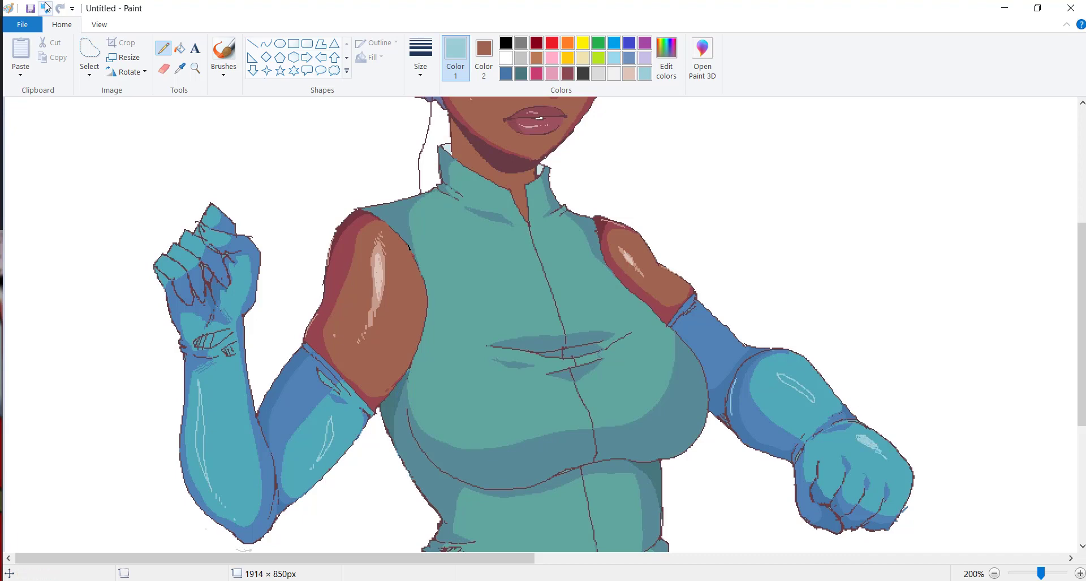
key(ctrl+y)
key(ctrl+y)
key(ctrl+y)
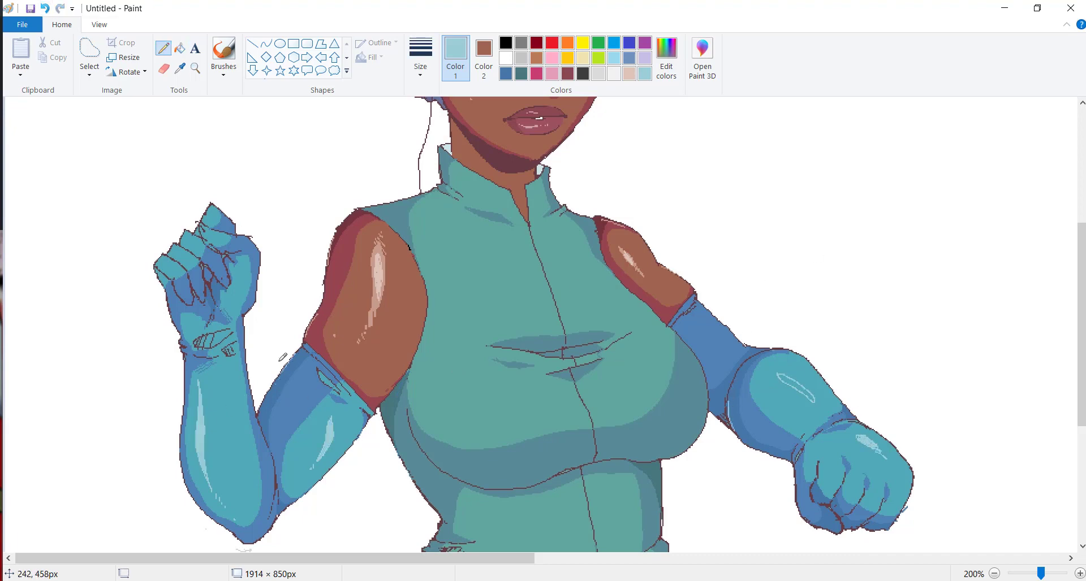
- Try filling the outlined highlights across the dress's bust with pale blue
click(180, 48)
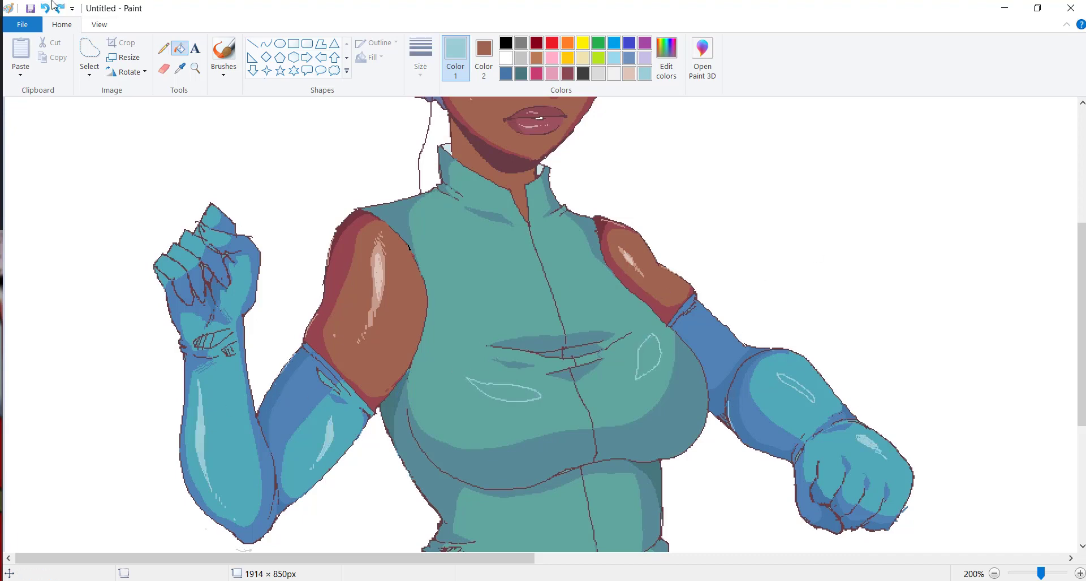
click(48, 11)
scroll(543, 322, down, 1)
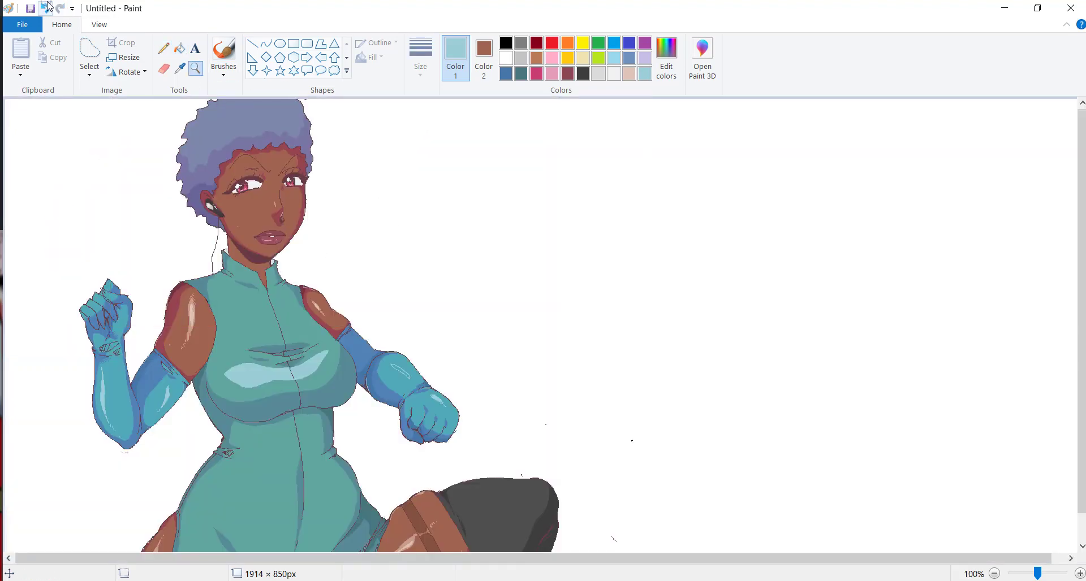
- Add small white highlights to the nose and cheek
scroll(266, 317, up, 2)
click(300, 311)
drag(266, 308, 350, 323)
scroll(166, 171, up, 5)
click(504, 278)
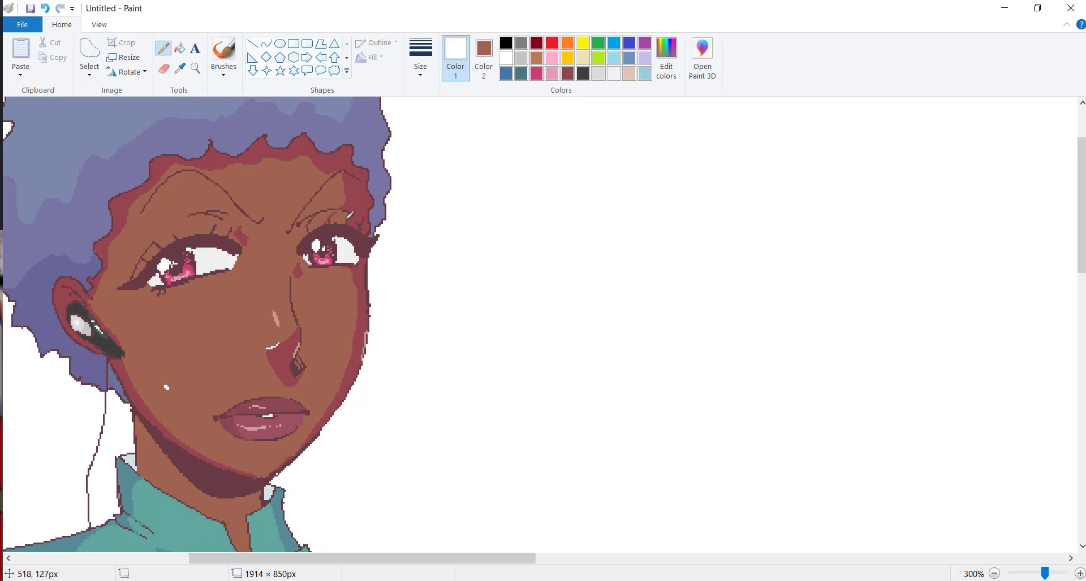
- Thicken both eyebrows with dark maroon strokes in a wider pencil size
click(195, 68)
click(239, 245)
click(421, 57)
click(400, 121)
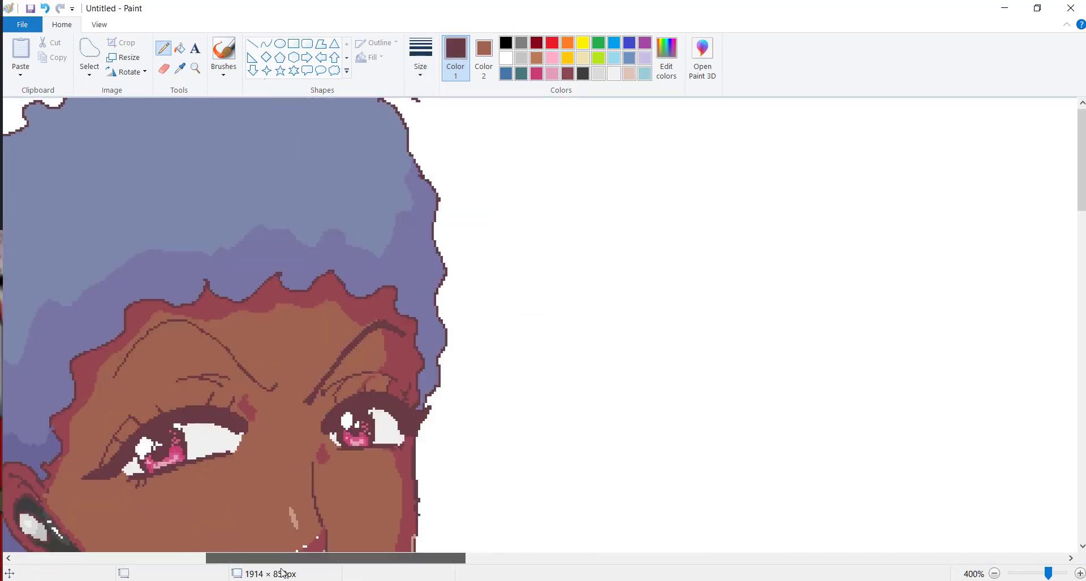
scroll(255, 339, left, 1)
drag(299, 389, 237, 326)
key(ctrl+Page_Down)
key(ctrl+Page_Down)
key(ctrl+Page_Down)
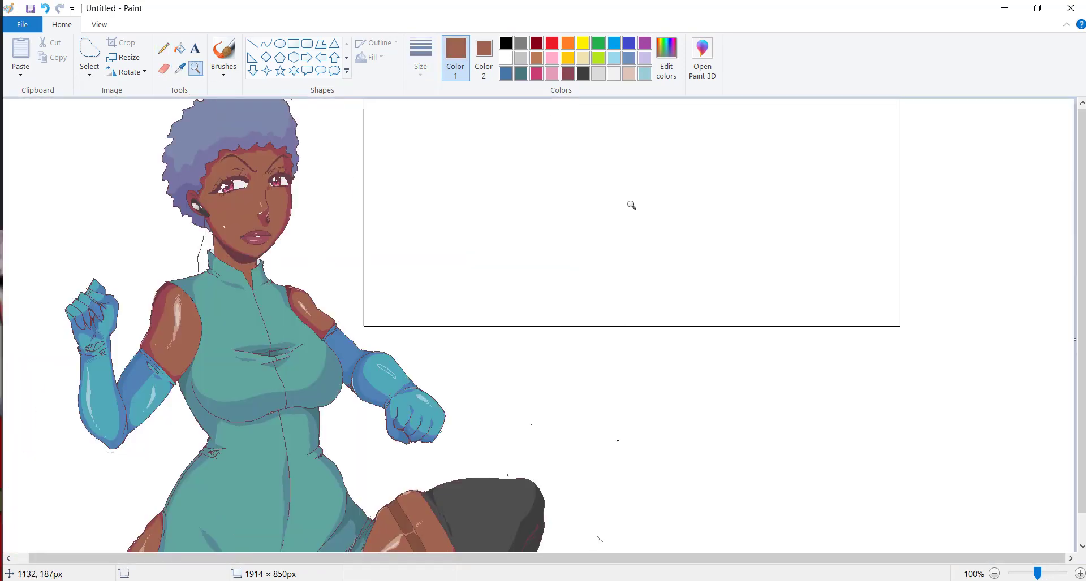
- Mix a muted purple and fill the white background on both sides of the figure
click(666, 57)
drag(703, 291, 704, 257)
click(406, 391)
click(792, 226)
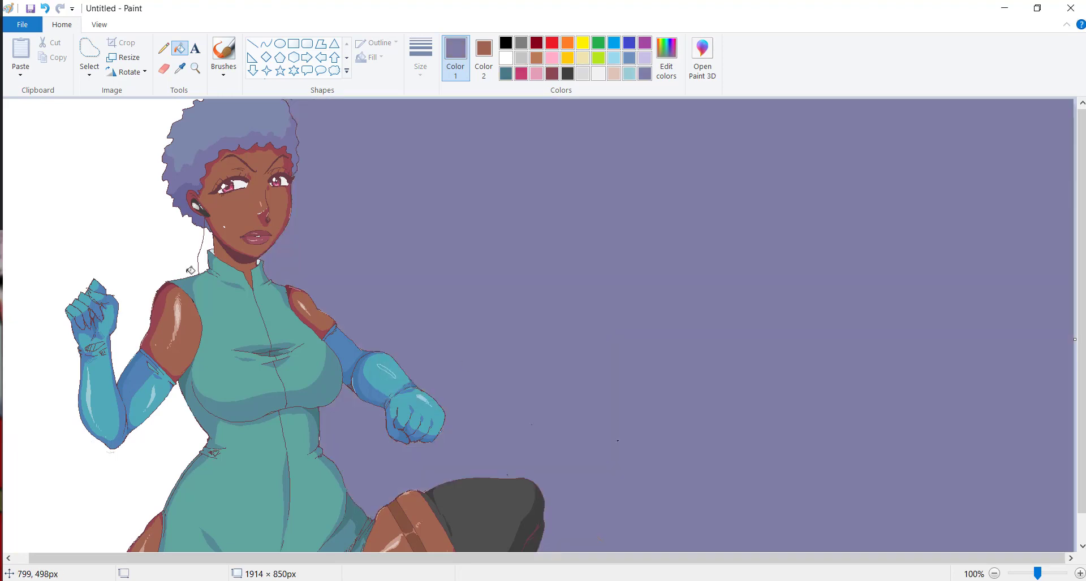
click(45, 169)
- Mix an olive grey and fill the large background area in front of the figure with it
click(666, 56)
click(407, 391)
click(791, 226)
- Mix a medium grey and fill the whole background, including the gap between the earpiece cord and the neck
click(666, 56)
drag(678, 305, 703, 265)
click(451, 295)
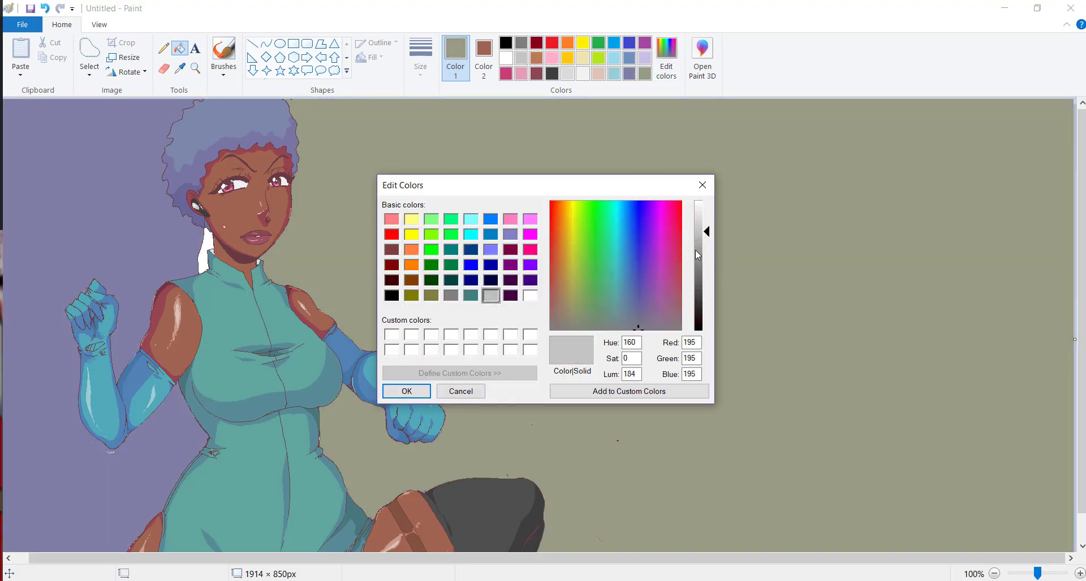
click(407, 391)
click(533, 239)
click(205, 254)
- Draw white curved motion lines beside both fists and the raised knee
click(164, 48)
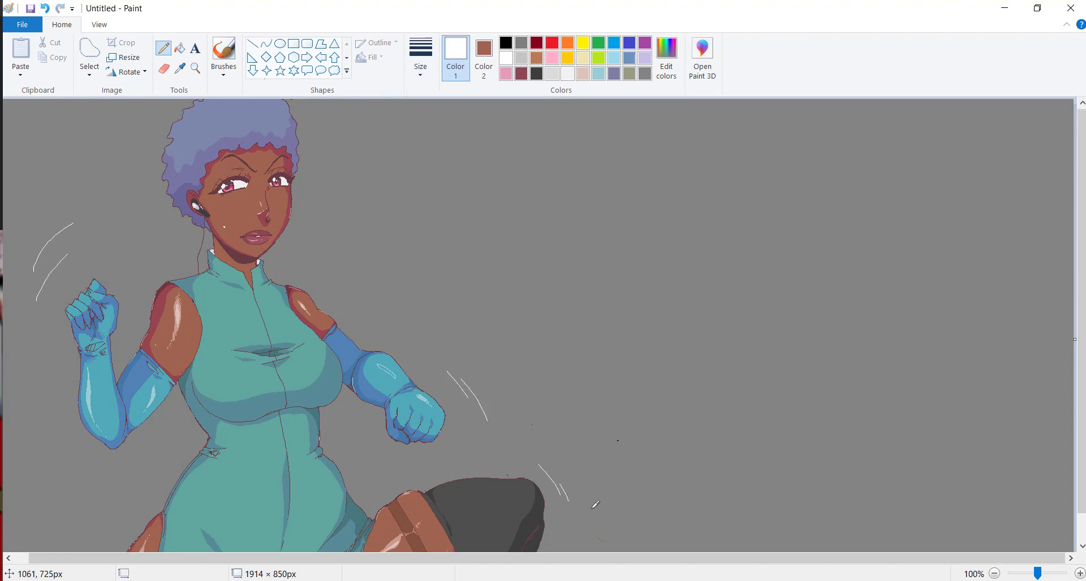
- Sample the stocking's grey, mix a darker shade, and deepen the shadow along the stocking's outer edge
key(ctrl+Page_Up)
key(ctrl+Page_Up)
click(179, 67)
click(367, 450)
click(666, 57)
click(406, 391)
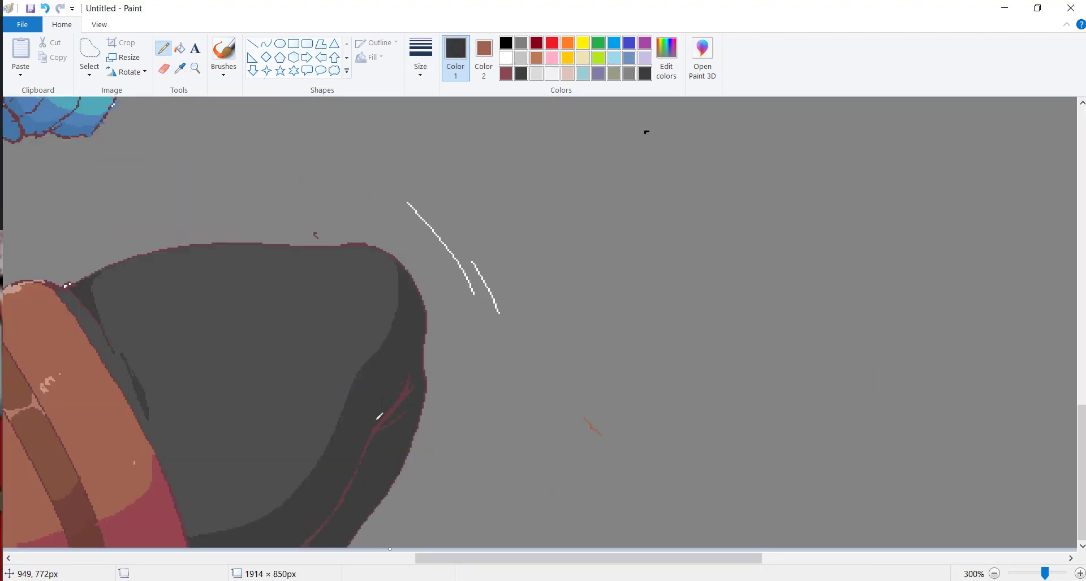
click(179, 48)
key(ctrl+Page_Down)
key(ctrl+Page_Down)
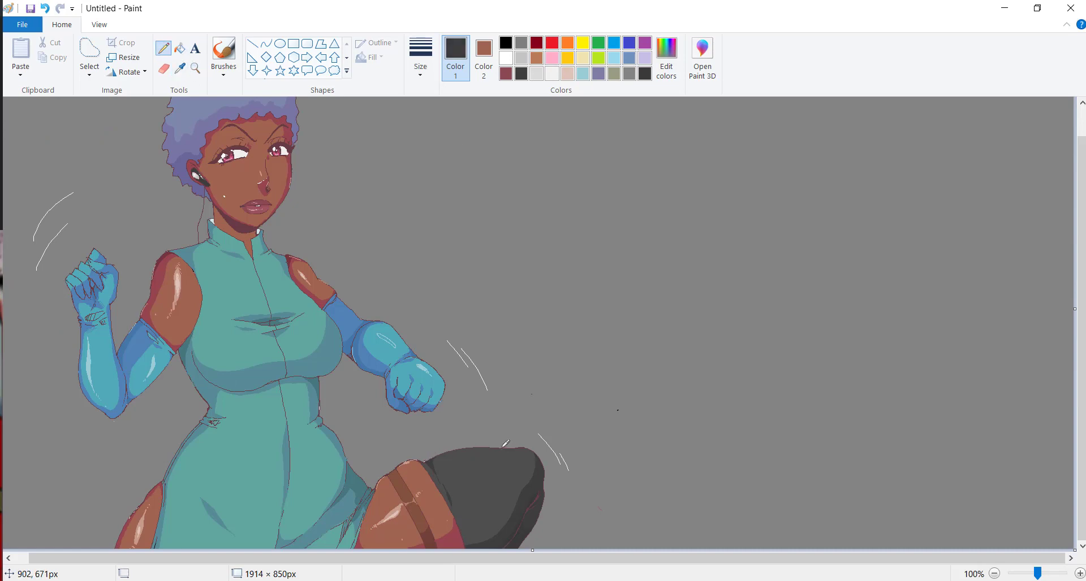